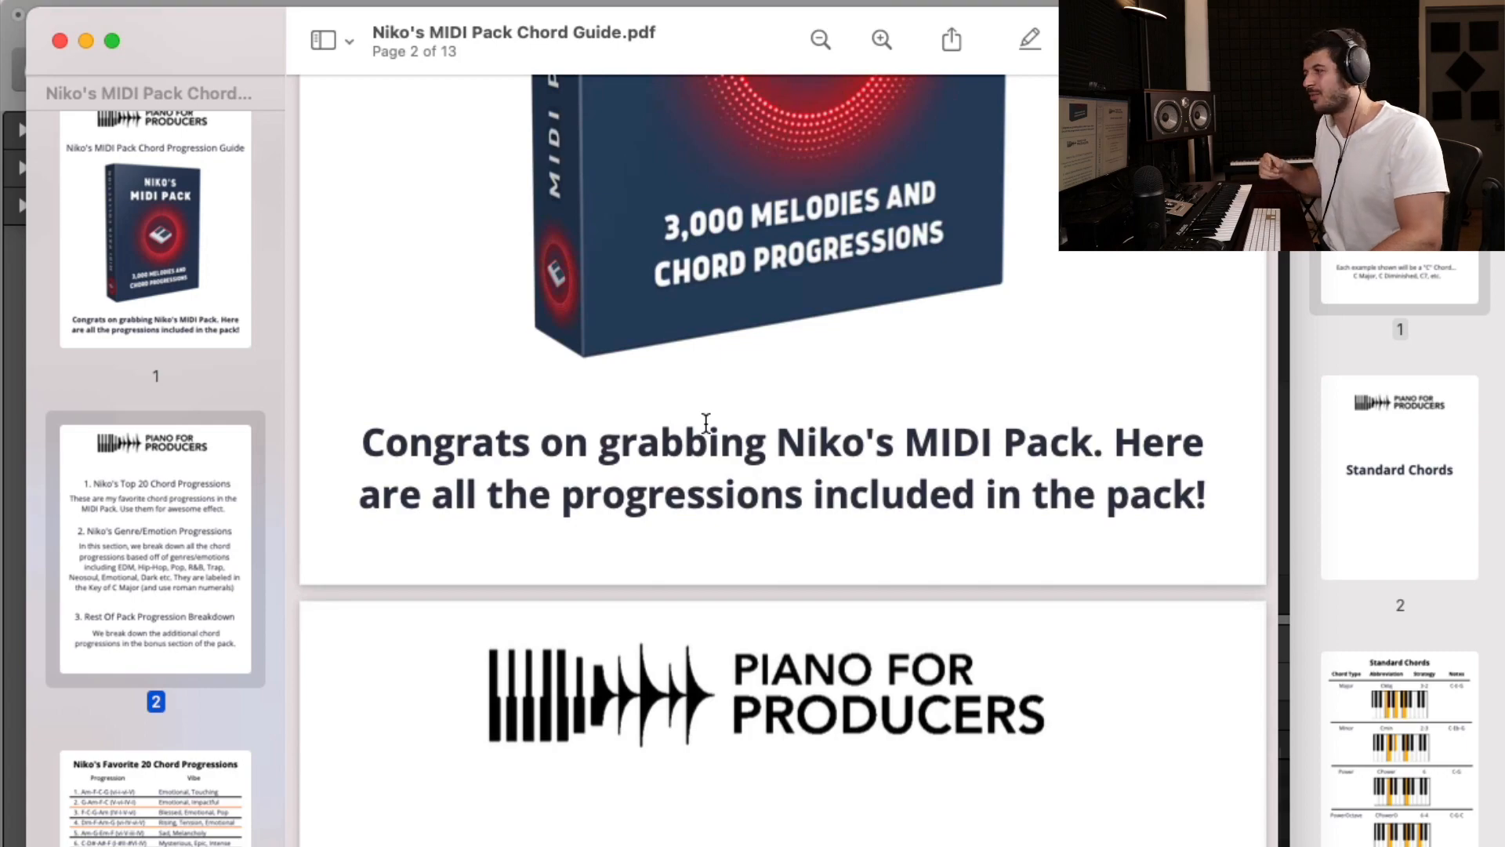
Look through the progression lists in Niko's MIDI Pack Chord Guide, from the favorite 20 to the genre and emotion sections
scroll(705, 424, "down", 10)
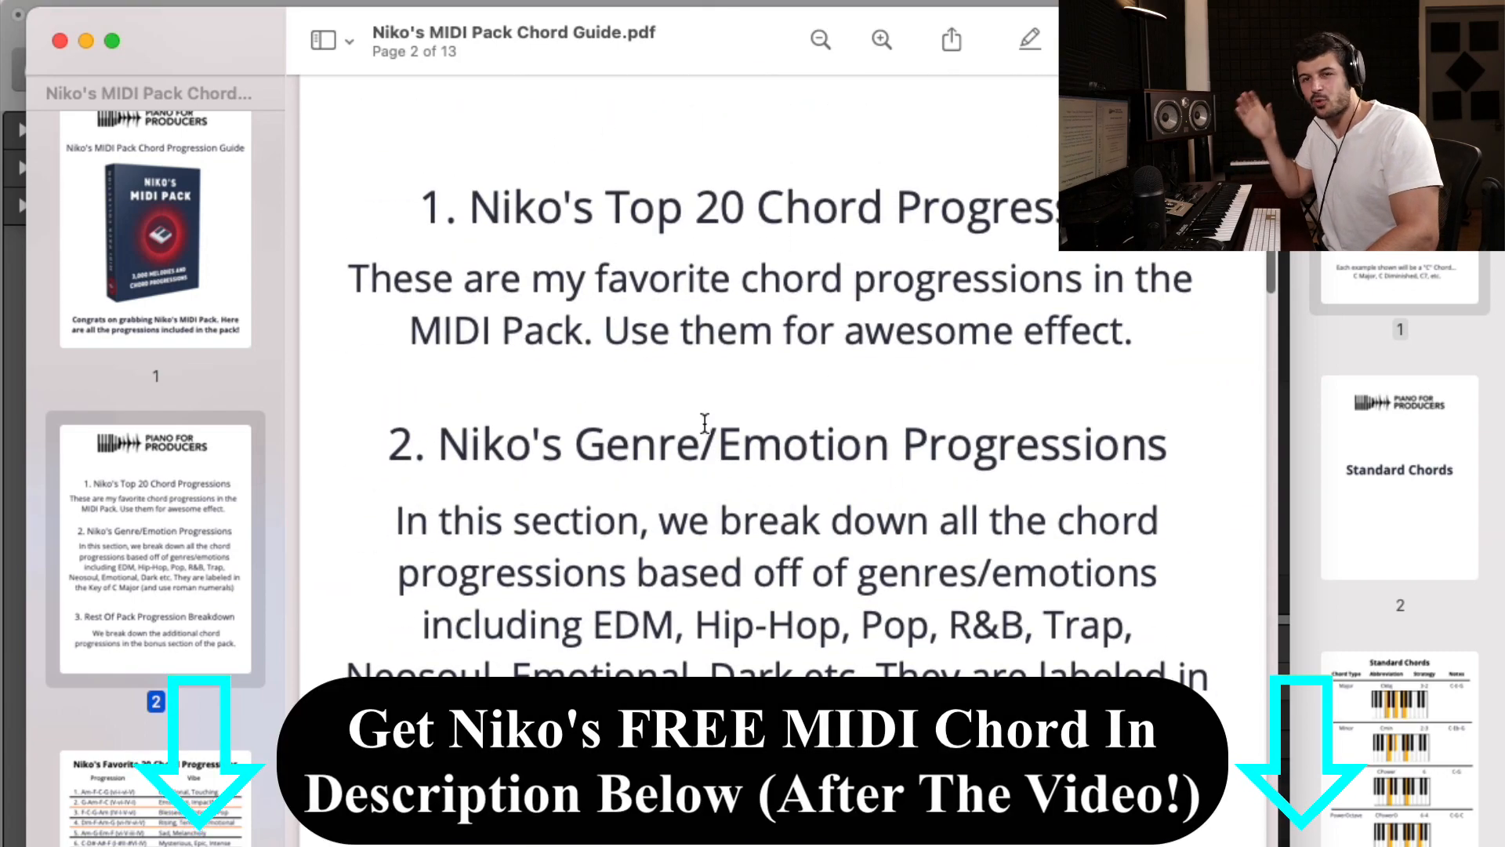
scroll(703, 423, "down", 20)
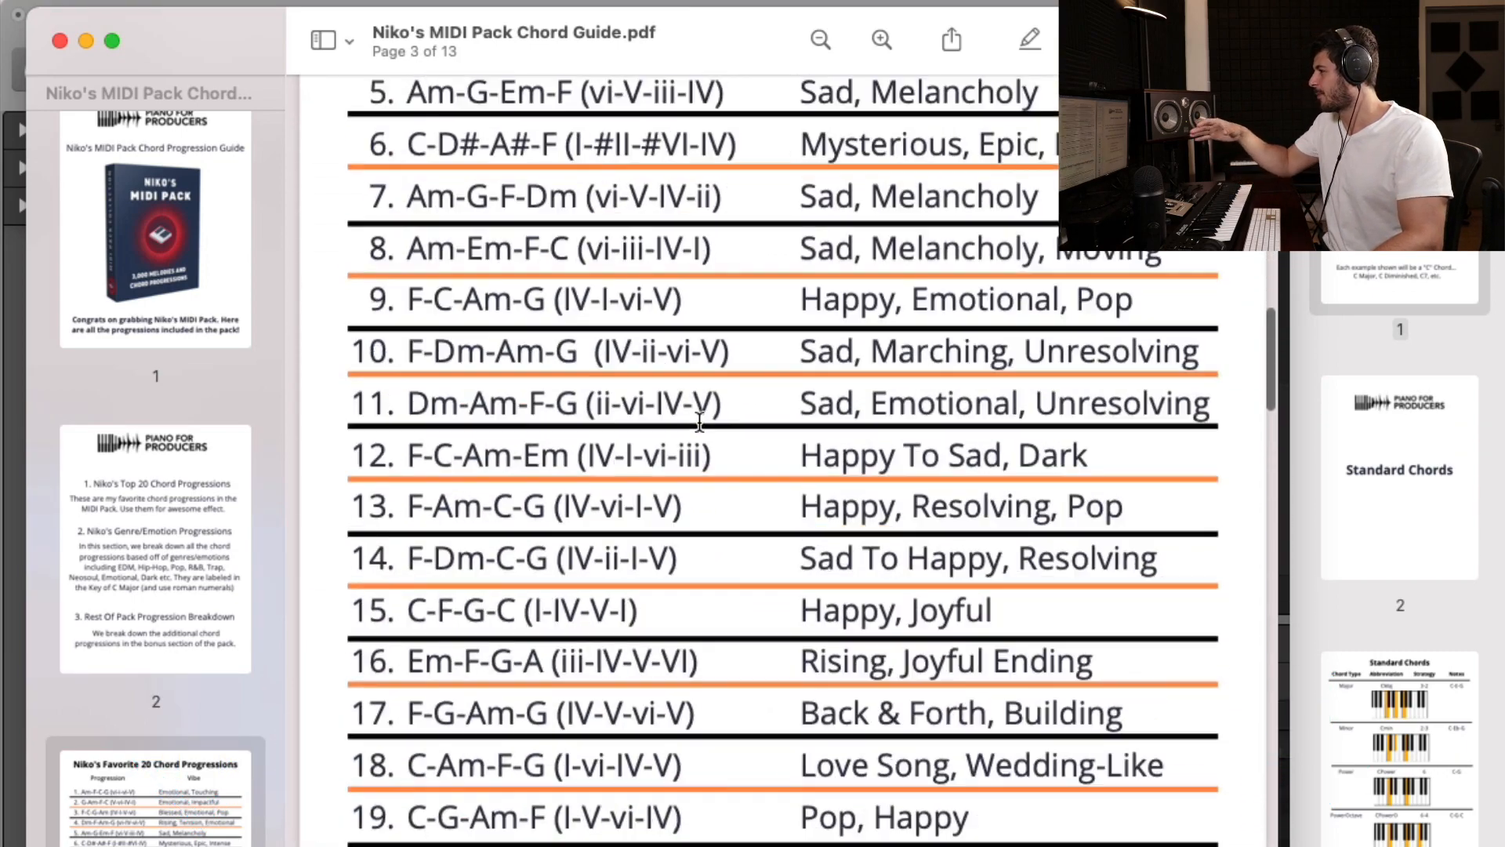
scroll(696, 421, "down", 20)
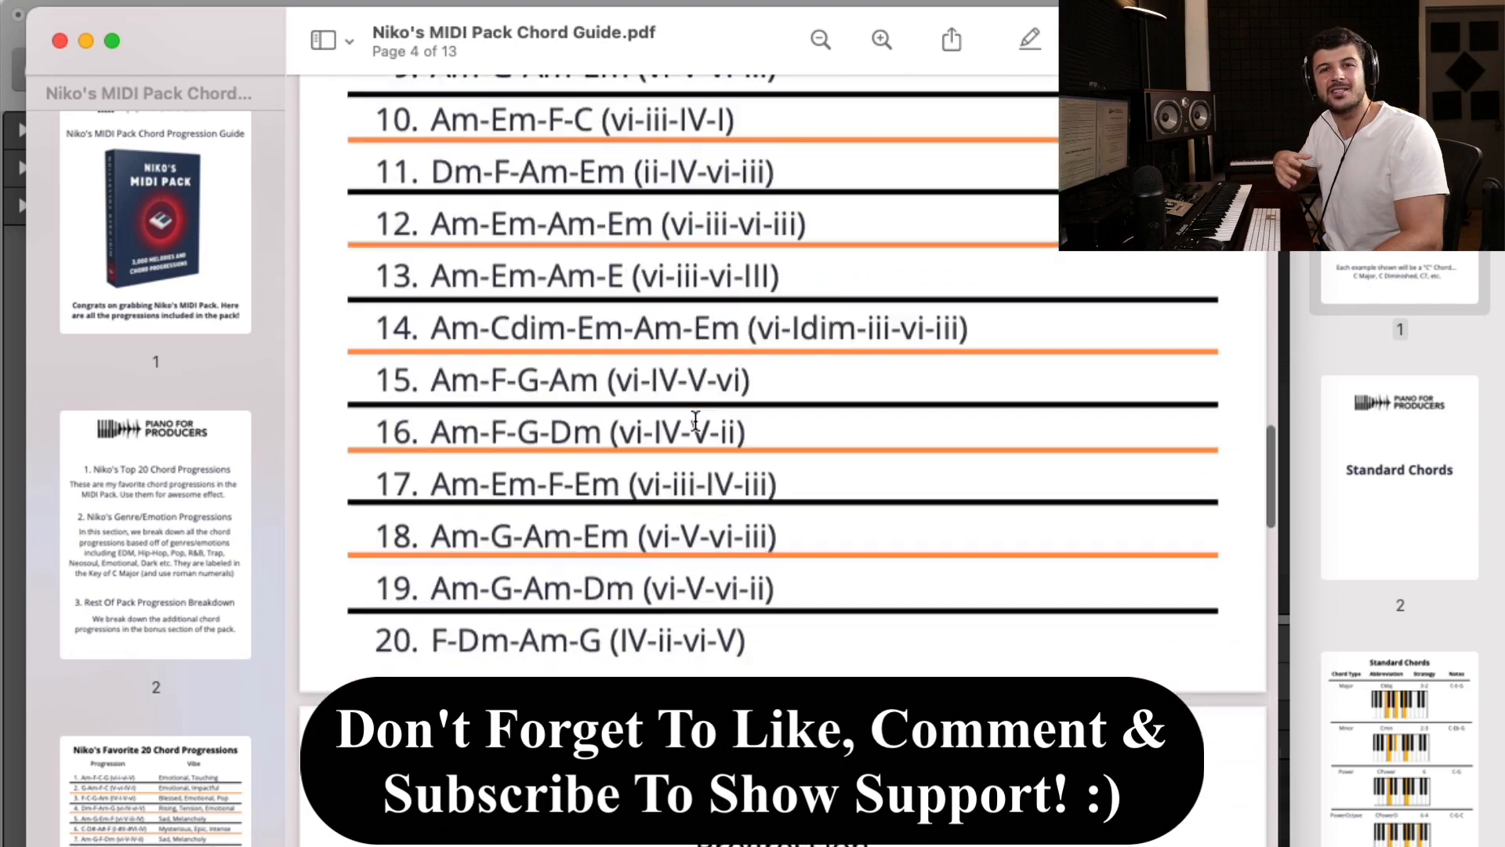
scroll(695, 421, "down", 20)
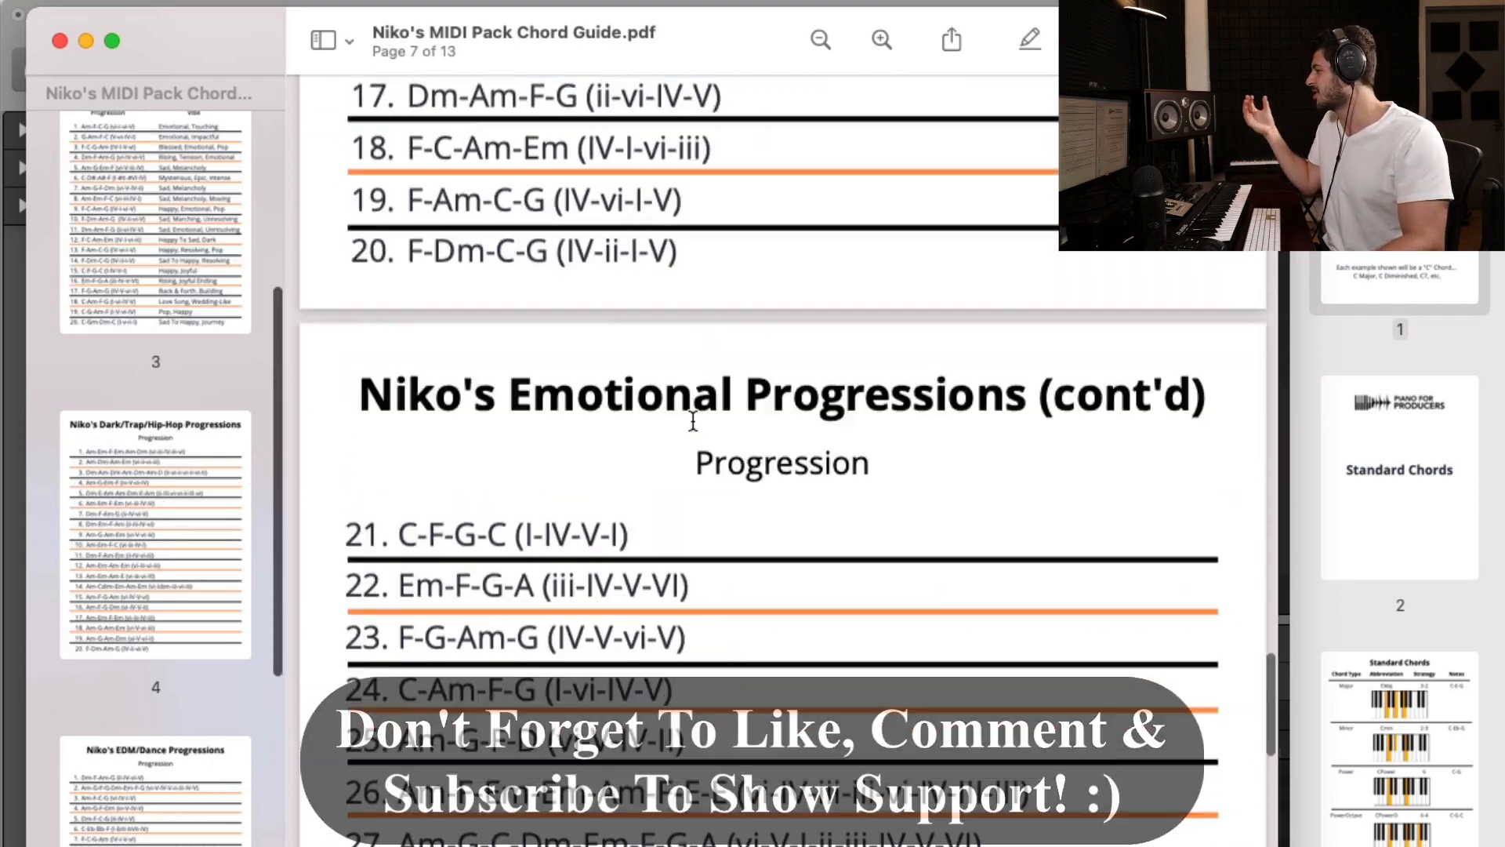
scroll(691, 419, "down", 20)
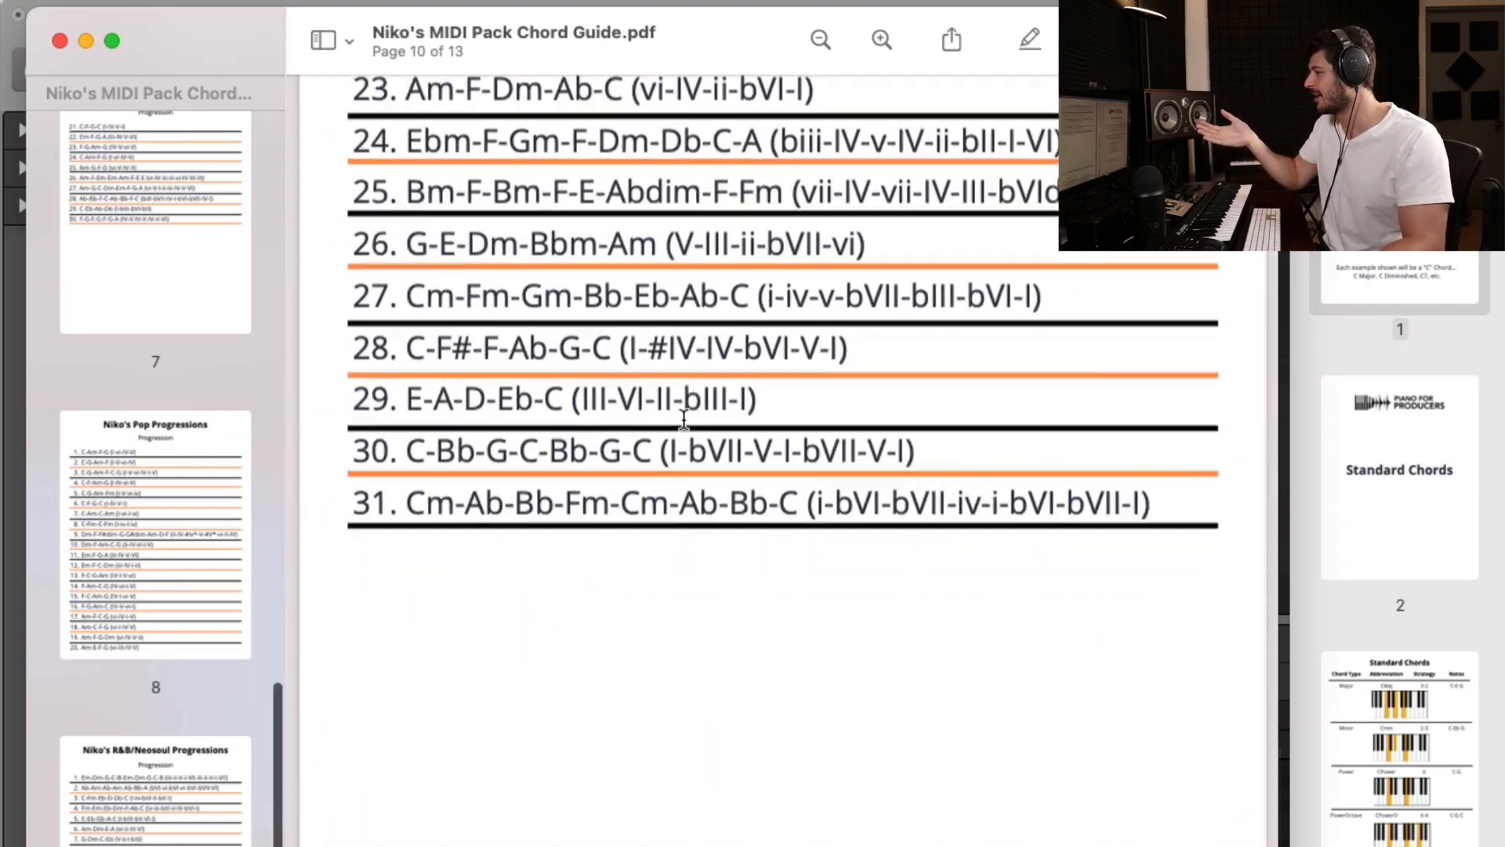
scroll(677, 415, "up", 20)
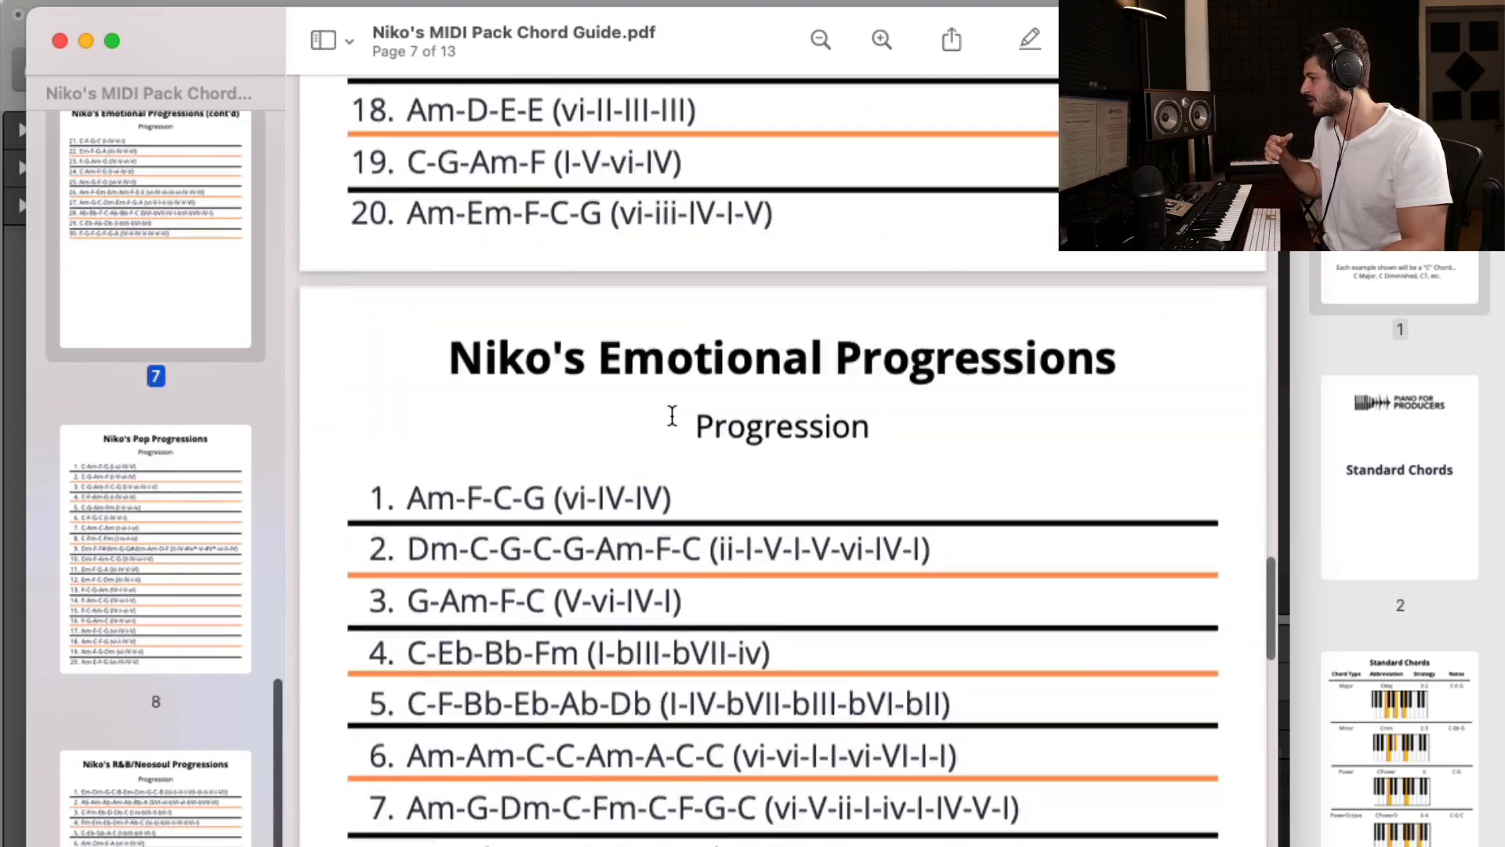
scroll(672, 413, "up", 20)
scroll(431, 399, "down", 20)
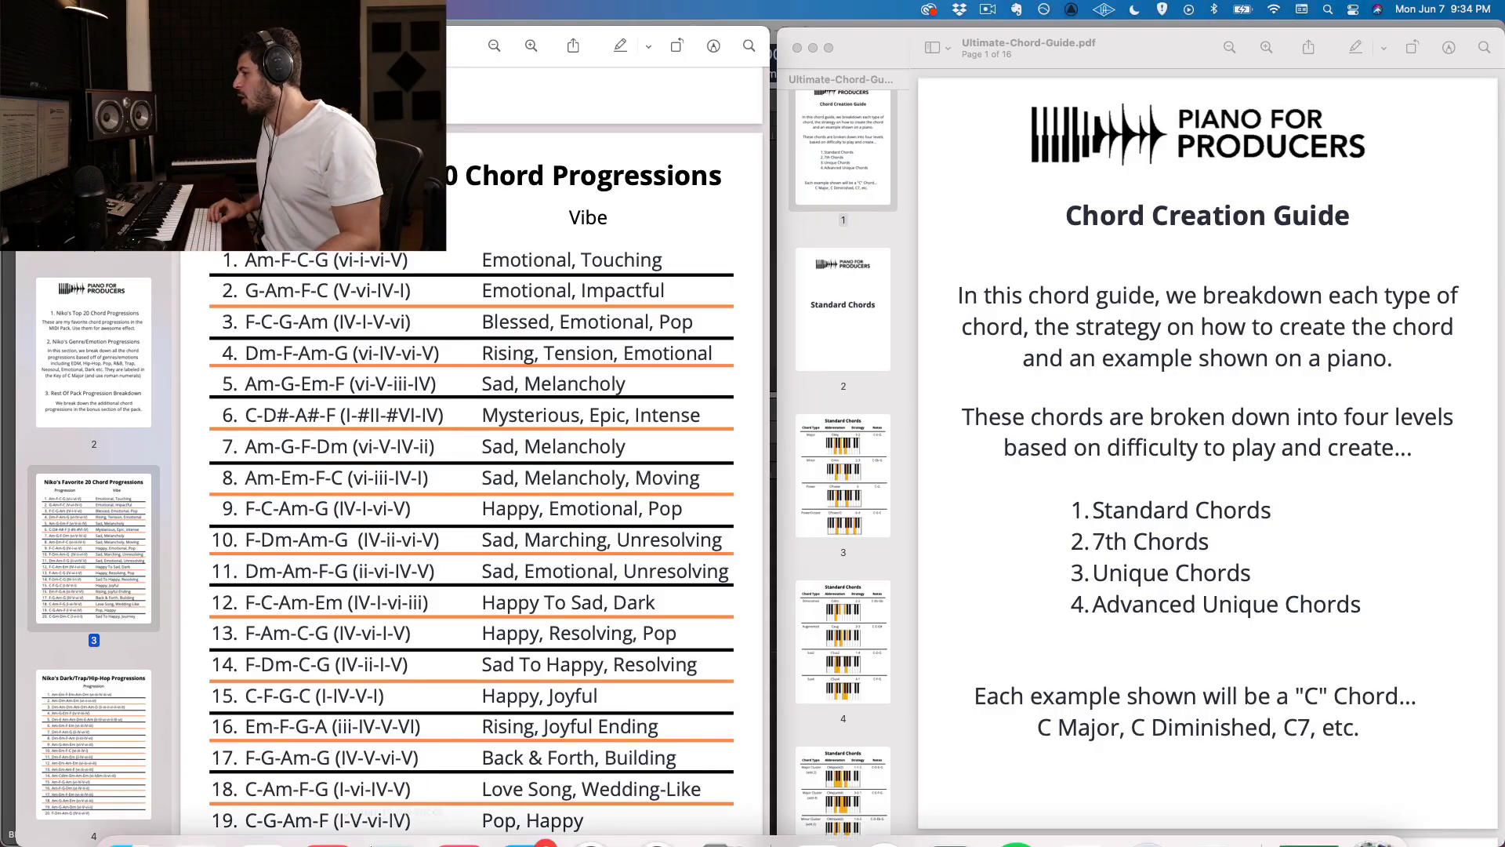
Inspect the CMaj_AMin chord files inside the Basic folder of Chord_Lineups and skim the Ultimate-Chord-Guide PDF
left_click(130, 803)
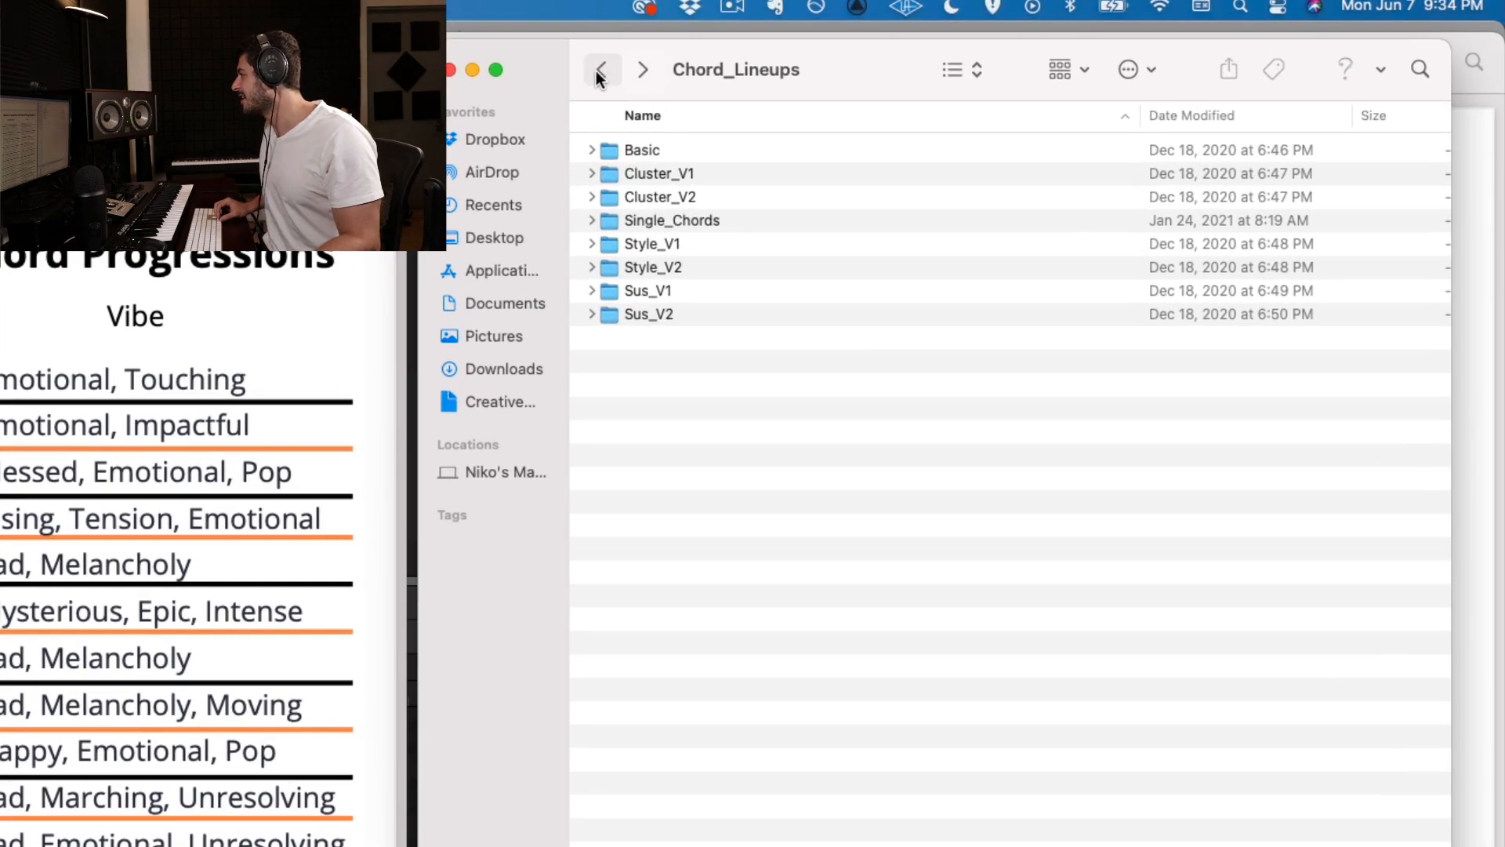
left_click(598, 71)
double_click(651, 152)
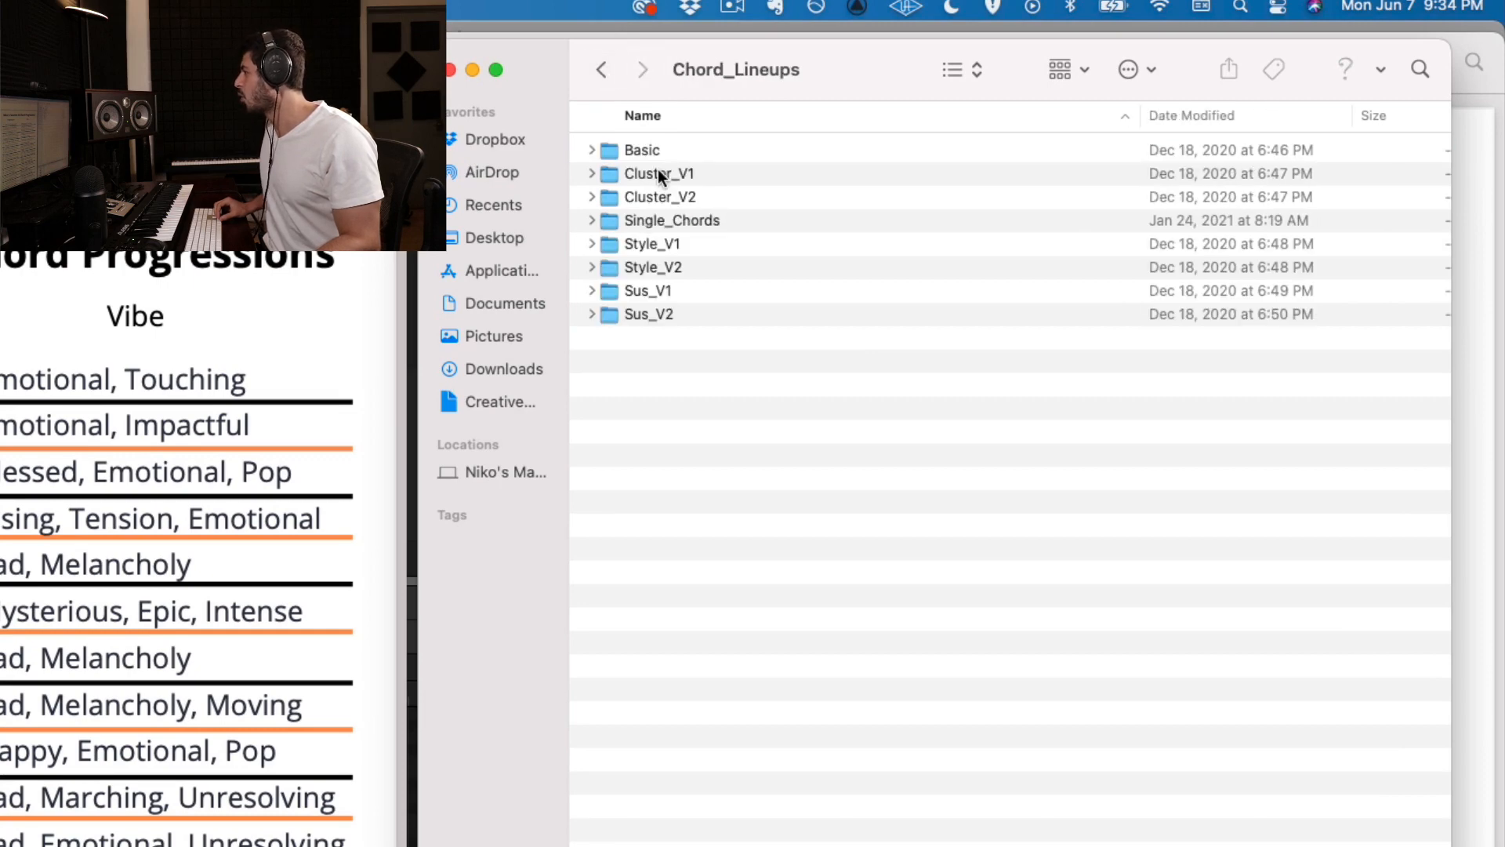
left_click(641, 157)
key("Right")
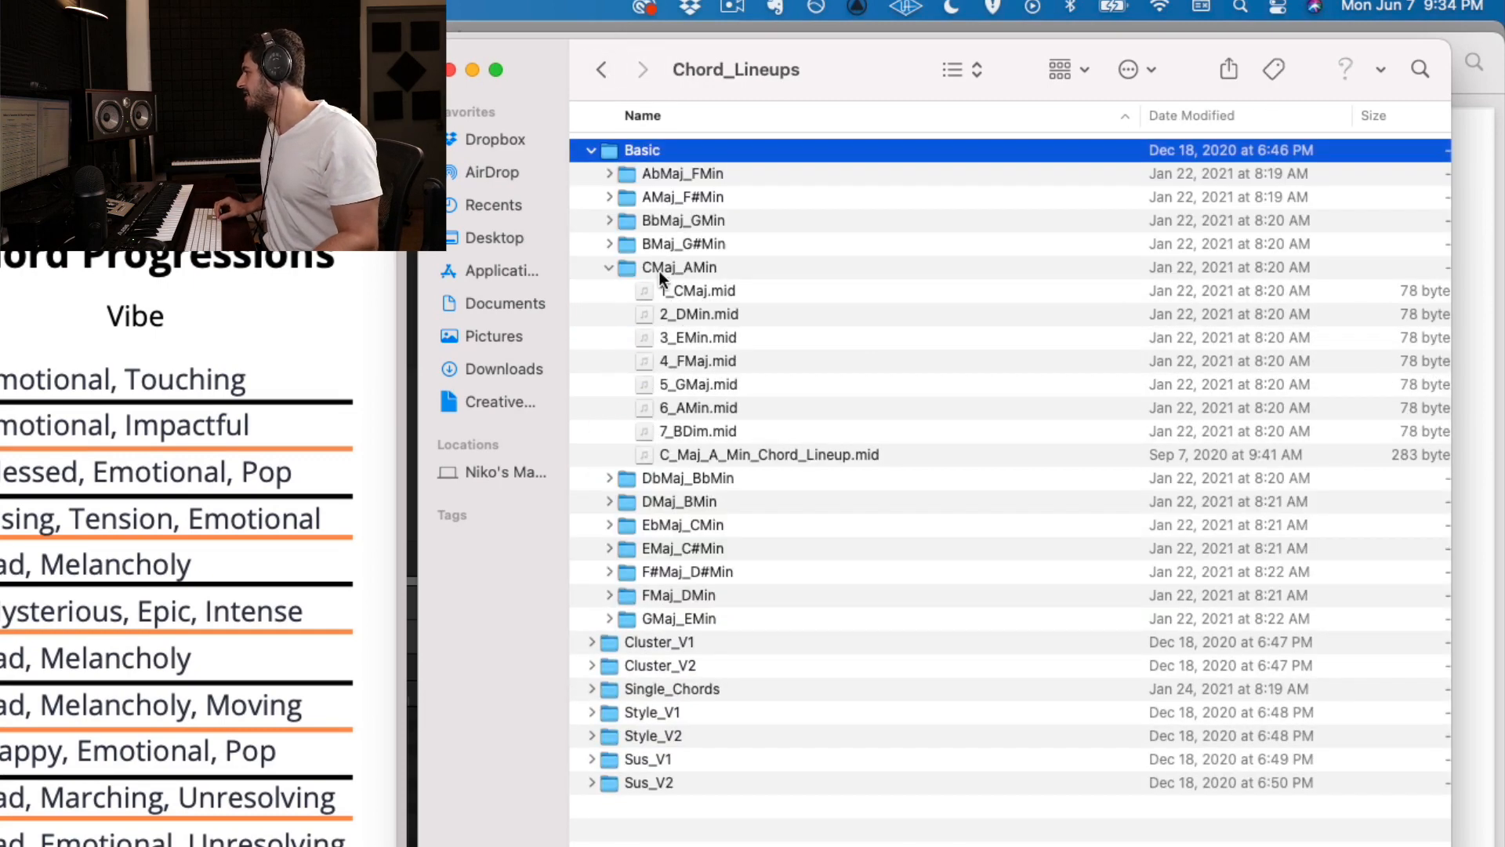
left_click(658, 271)
key("Left")
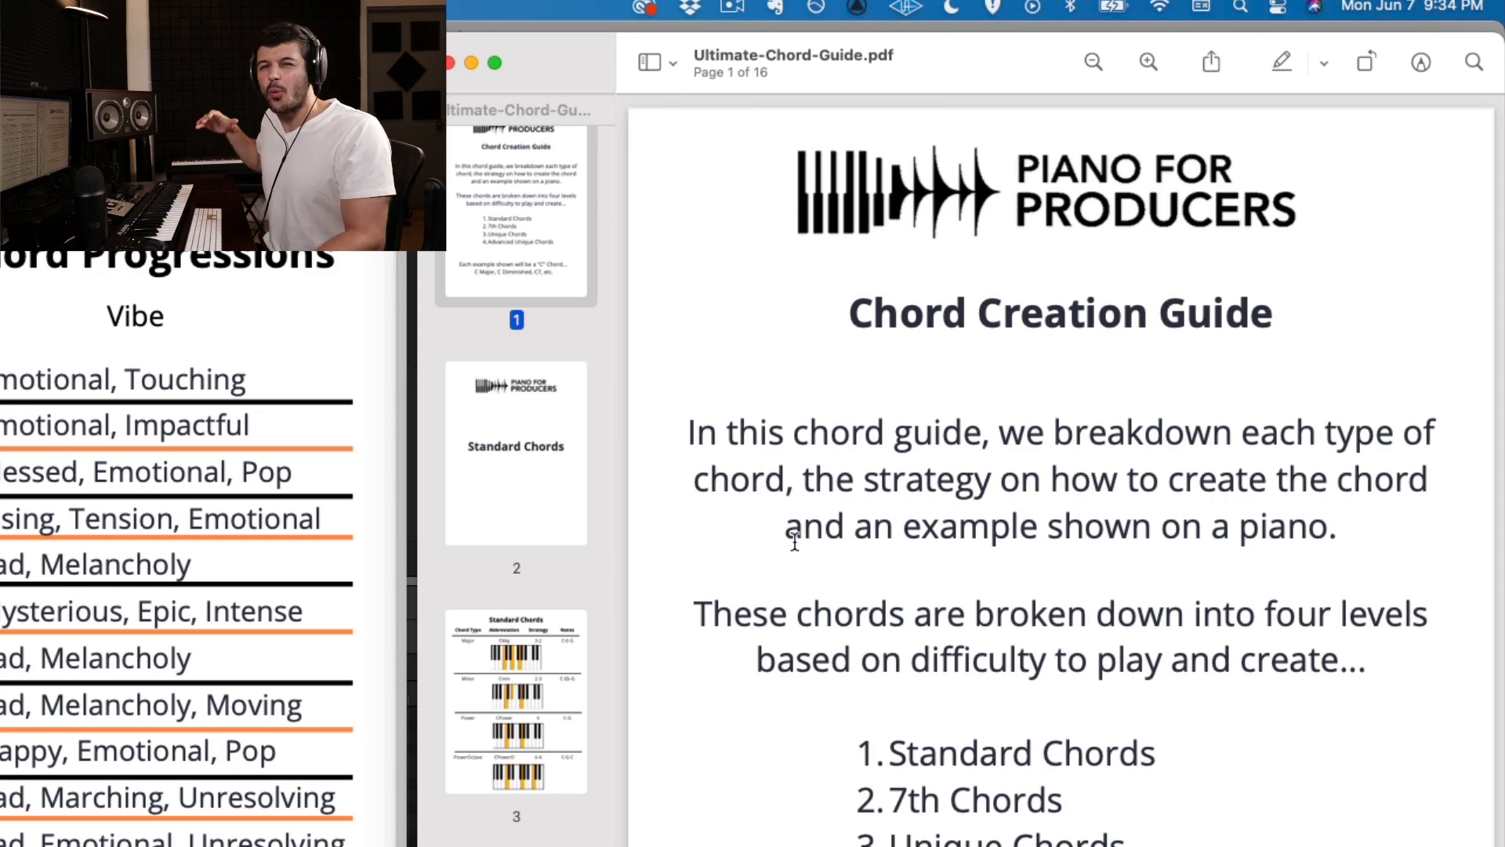
scroll(838, 479, "down", 20)
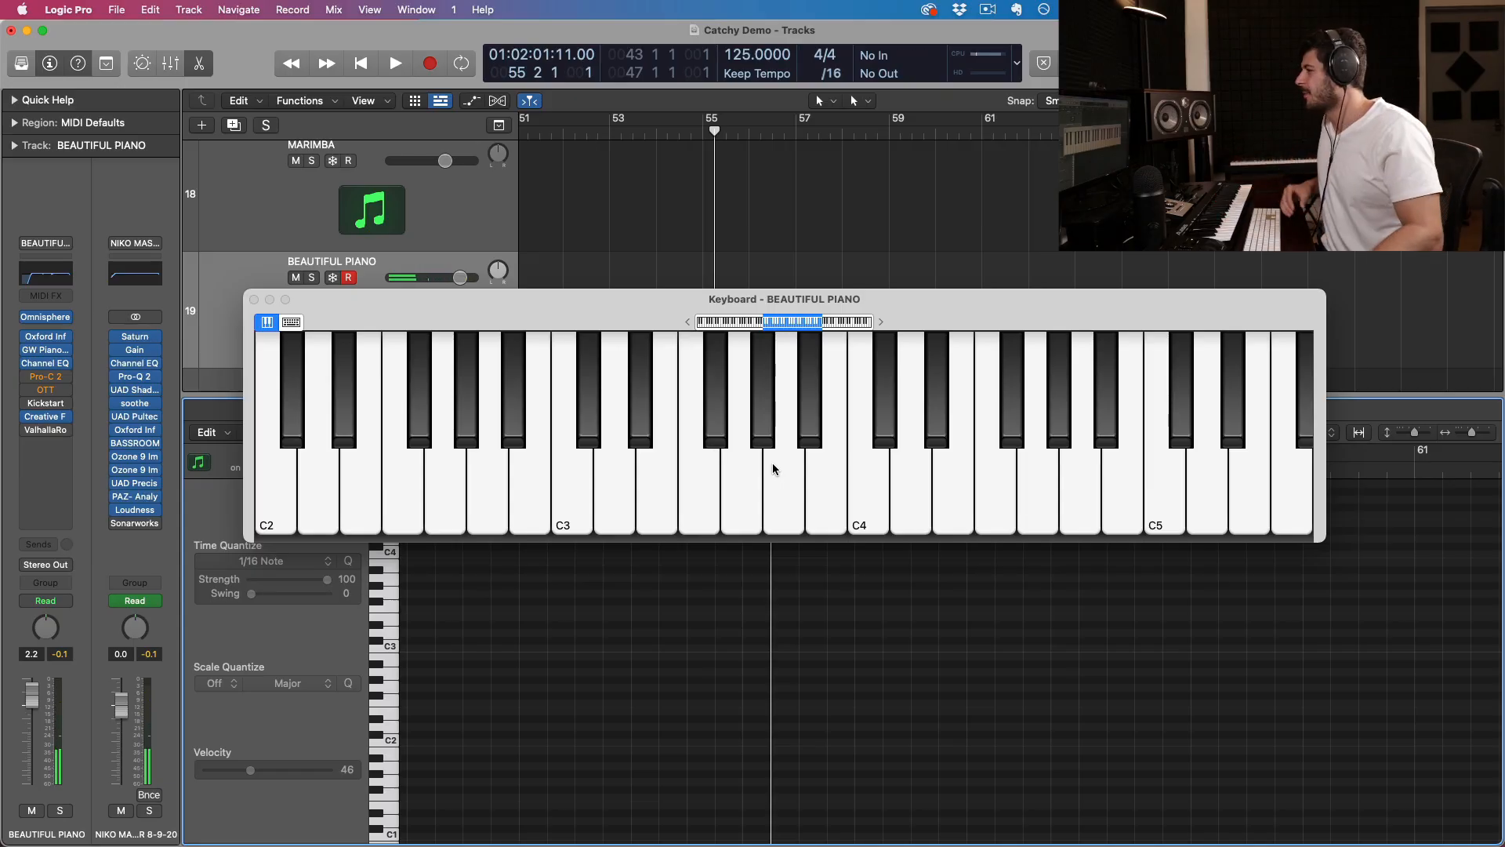
Switch to Logic Pro, close the on-screen keyboard and create an empty five-bar MIDI region on the BEAUTIFUL PIANO track from bar 55
left_click(254, 300)
left_click(733, 316)
key("t")
key("p")
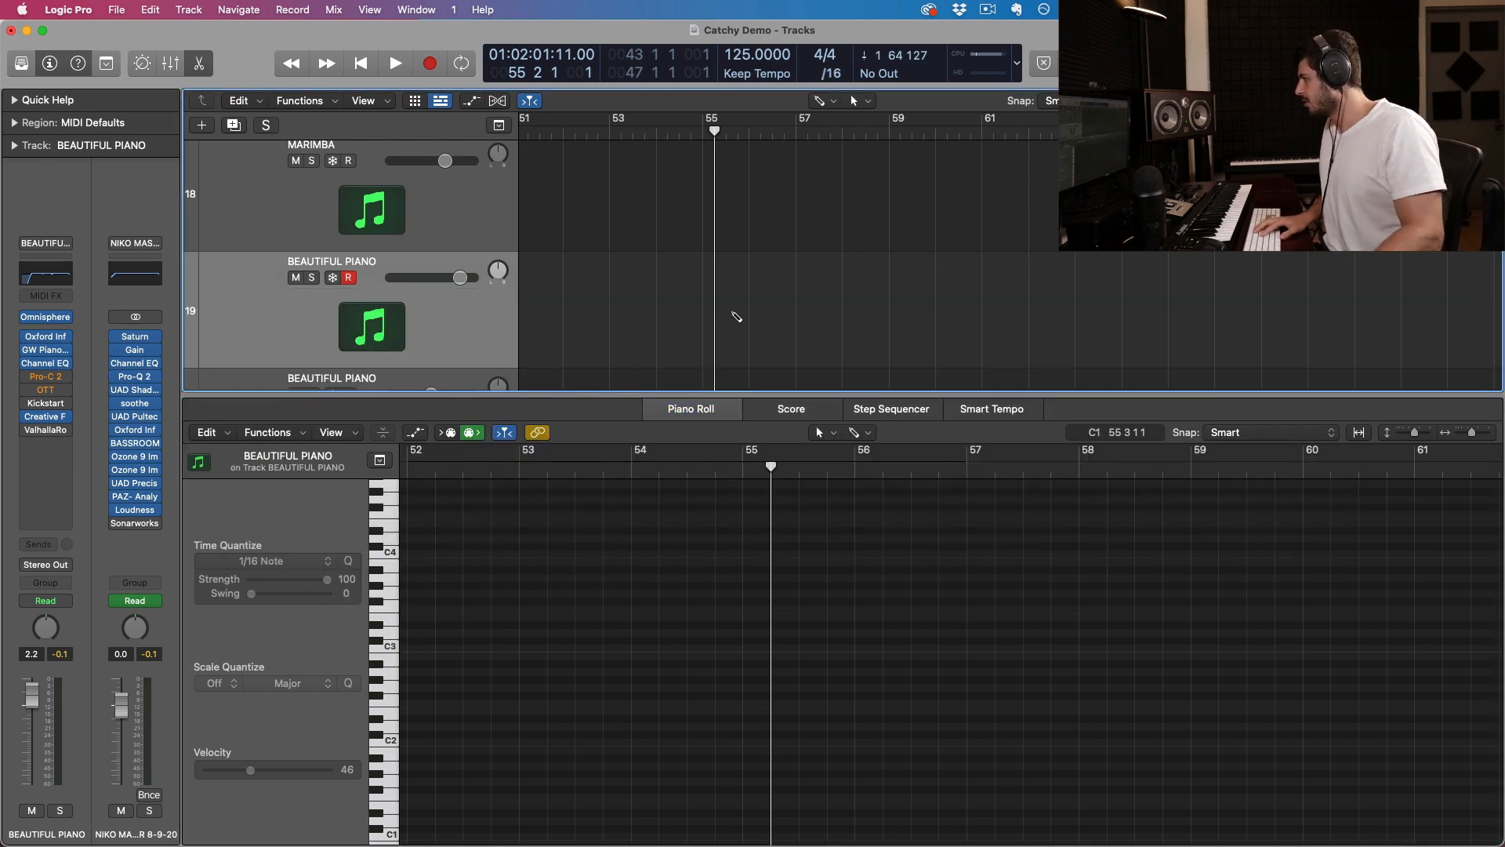
left_click(715, 317)
key("t")
key("t")
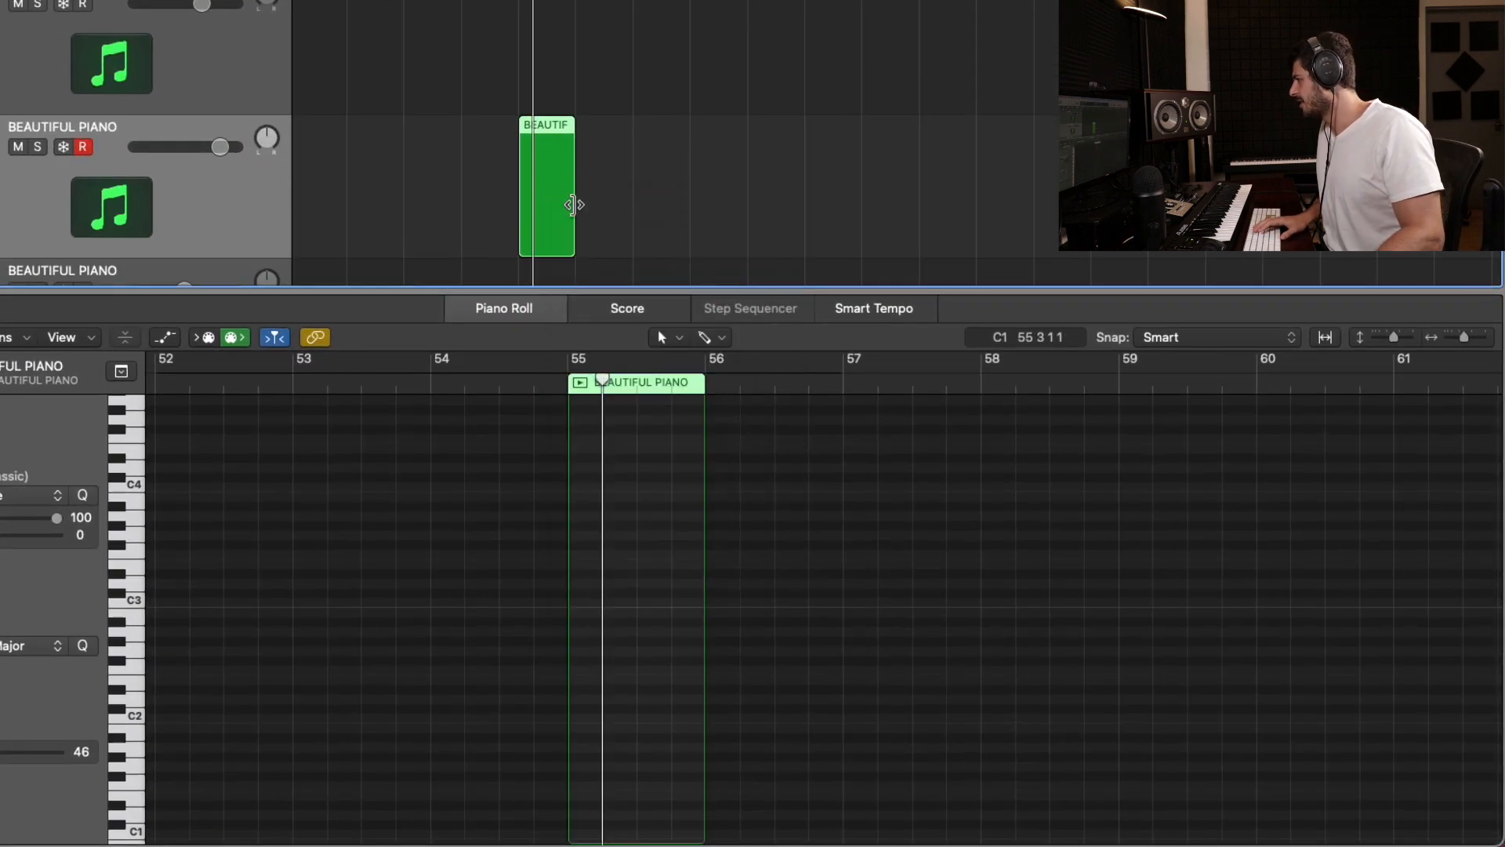
left_click_drag(575, 201, 801, 243)
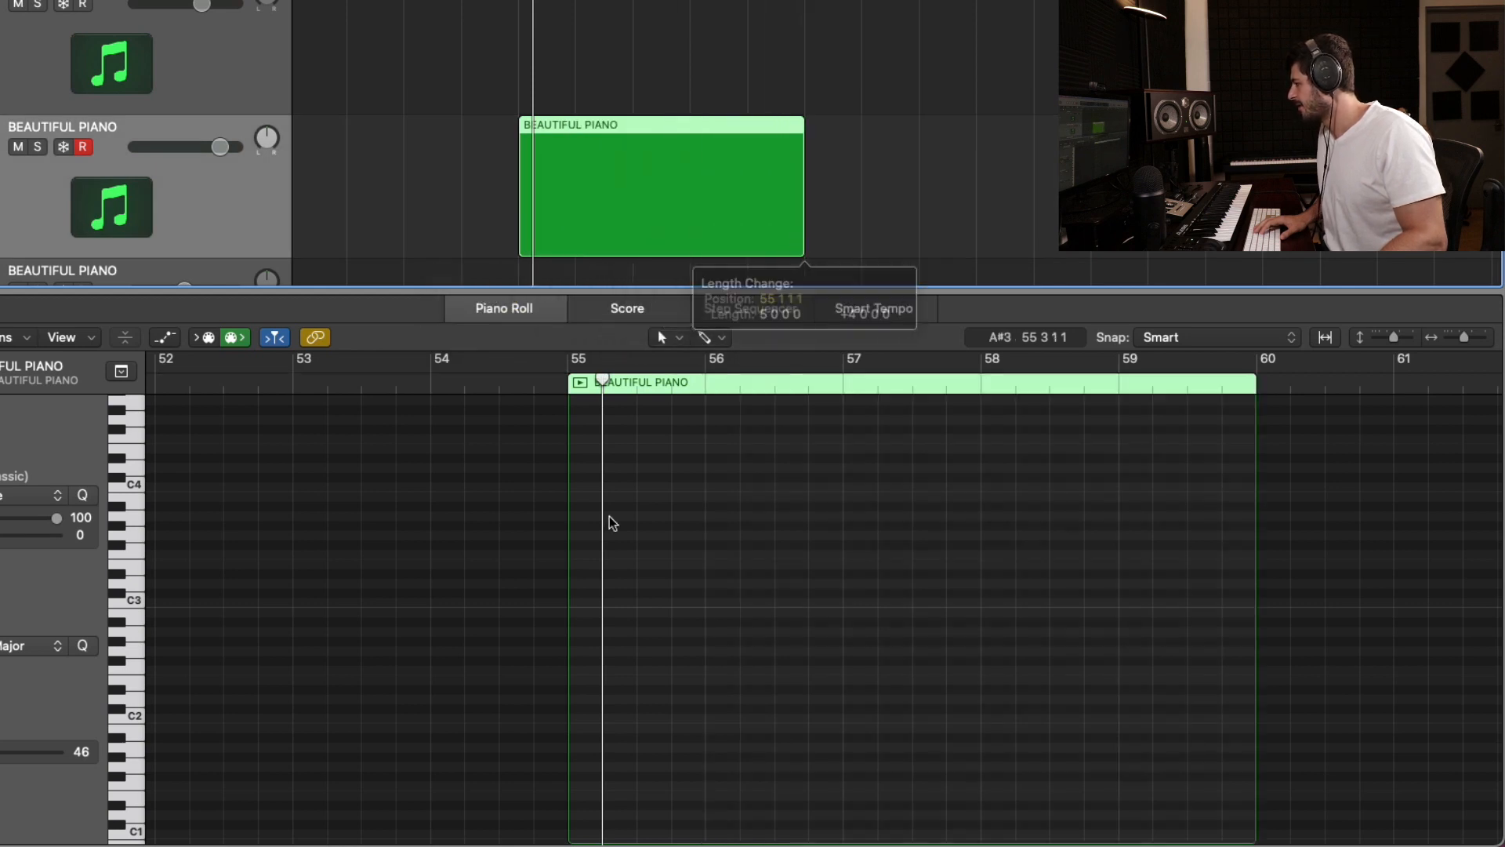
Draw a one-bar A2 note at bar 55 in the new region's piano roll
left_click(493, 610)
key("t")
key("p")
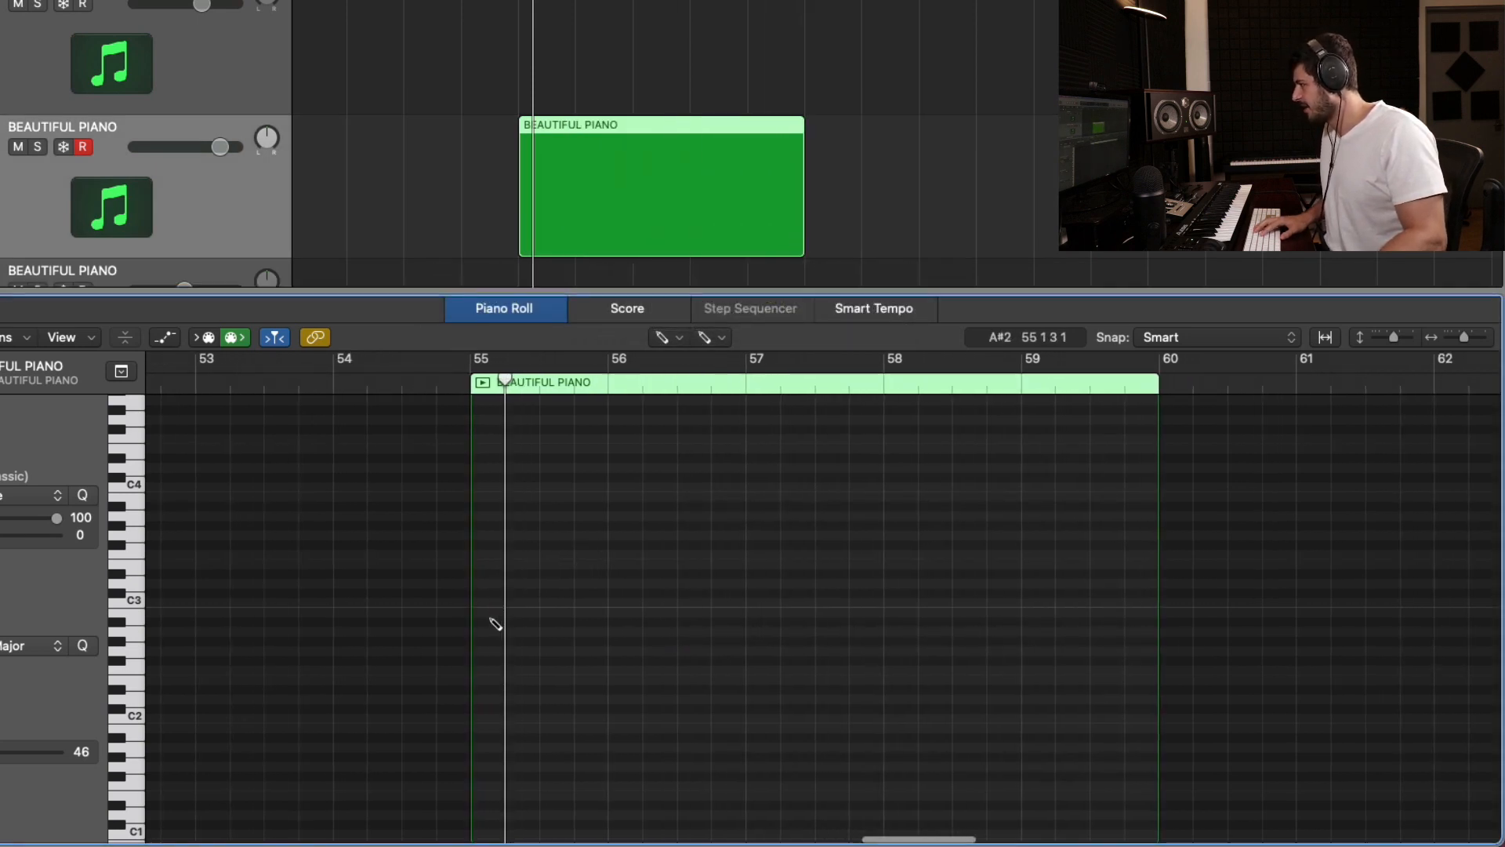
left_click_drag(521, 627, 505, 635)
key("t")
key("t")
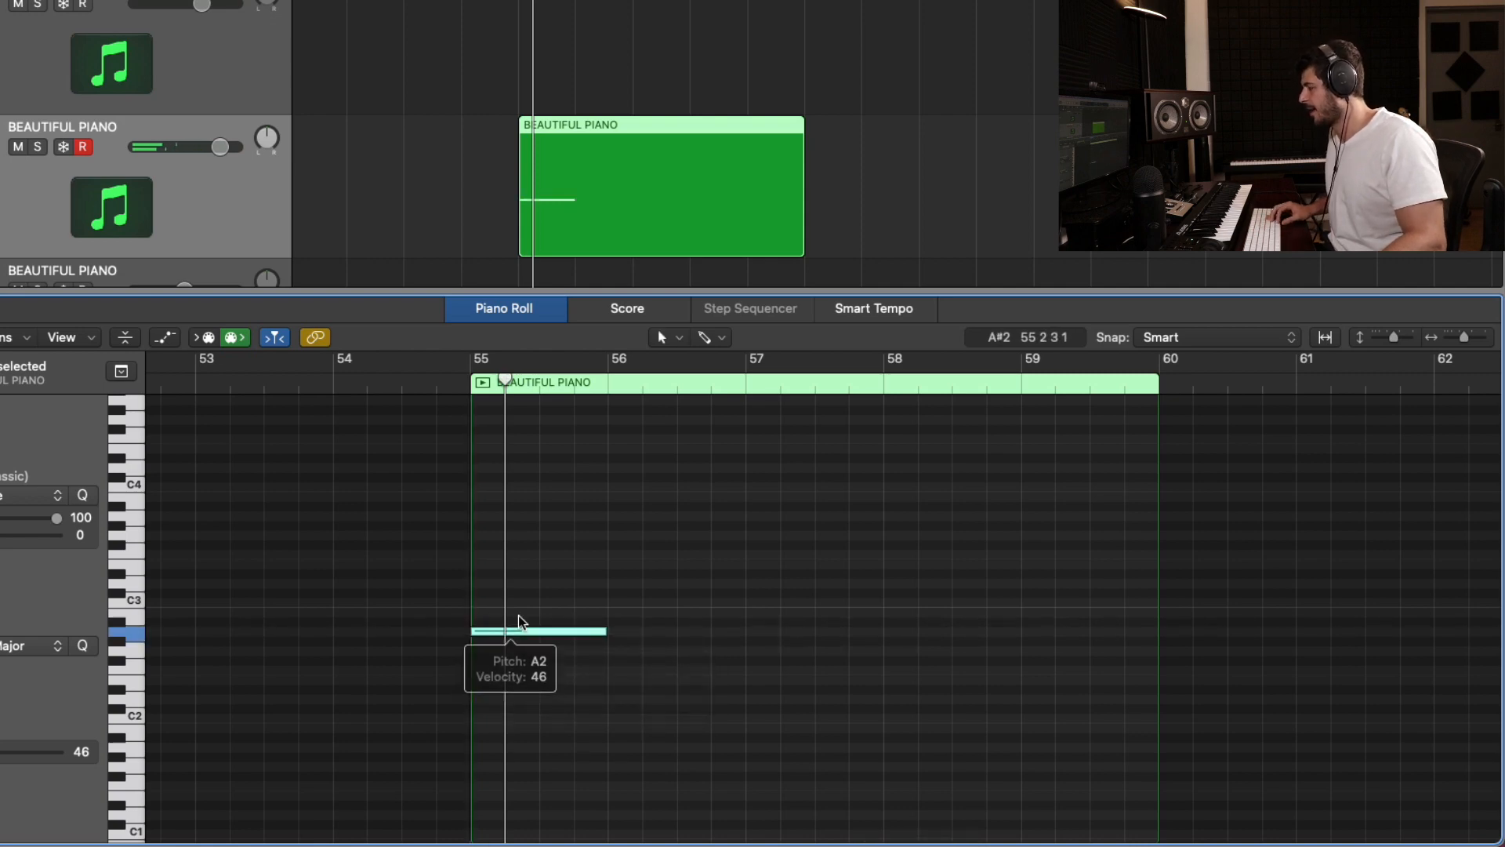
Duplicate the A2 note at bar 55 up to C3
scroll(520, 624, "up", 4)
scroll(516, 639, "up", 3)
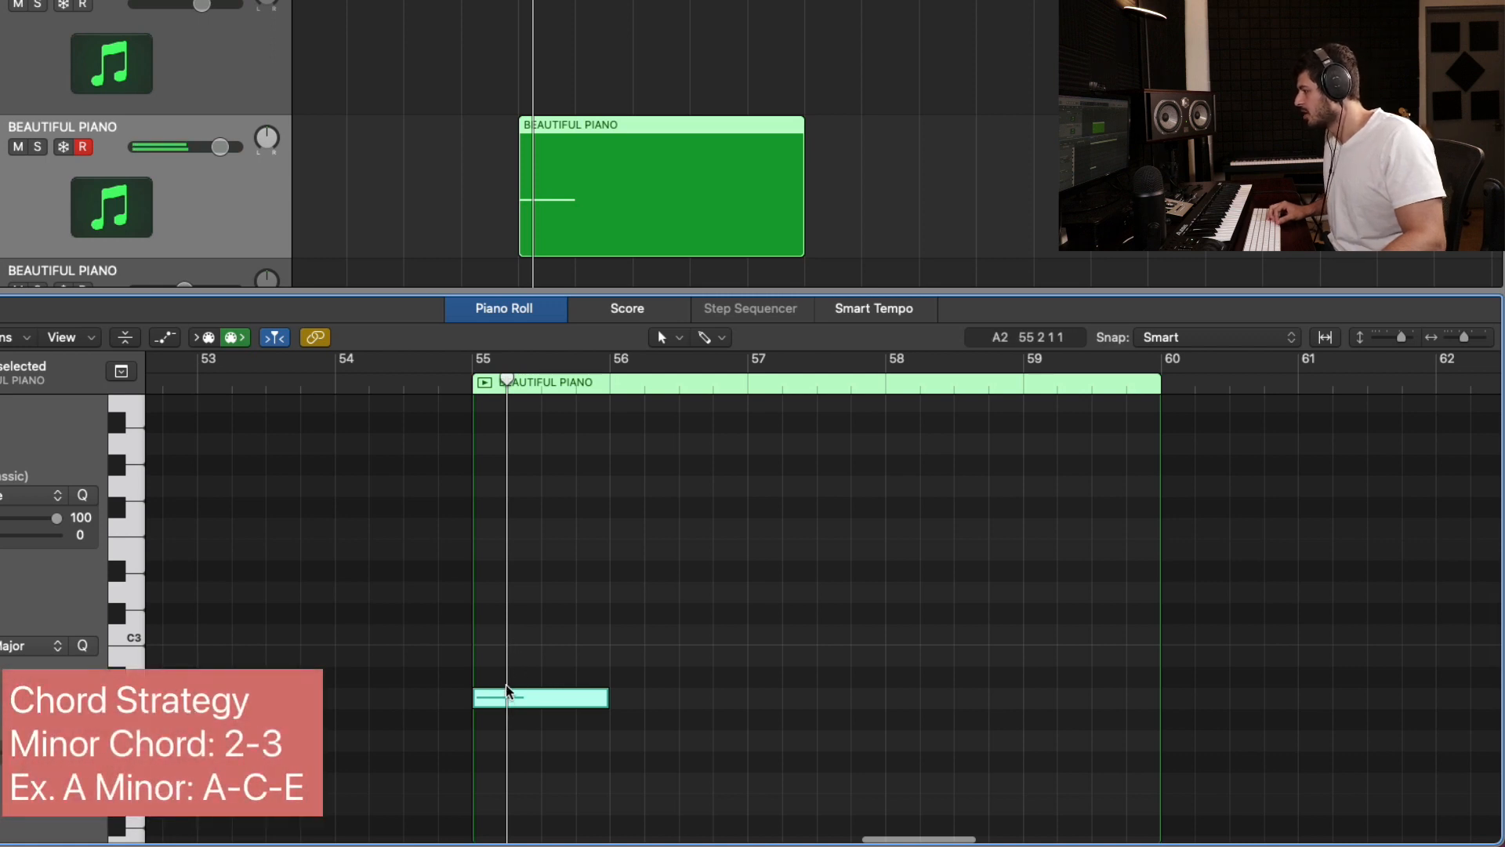
left_click_drag(505, 697, 509, 635)
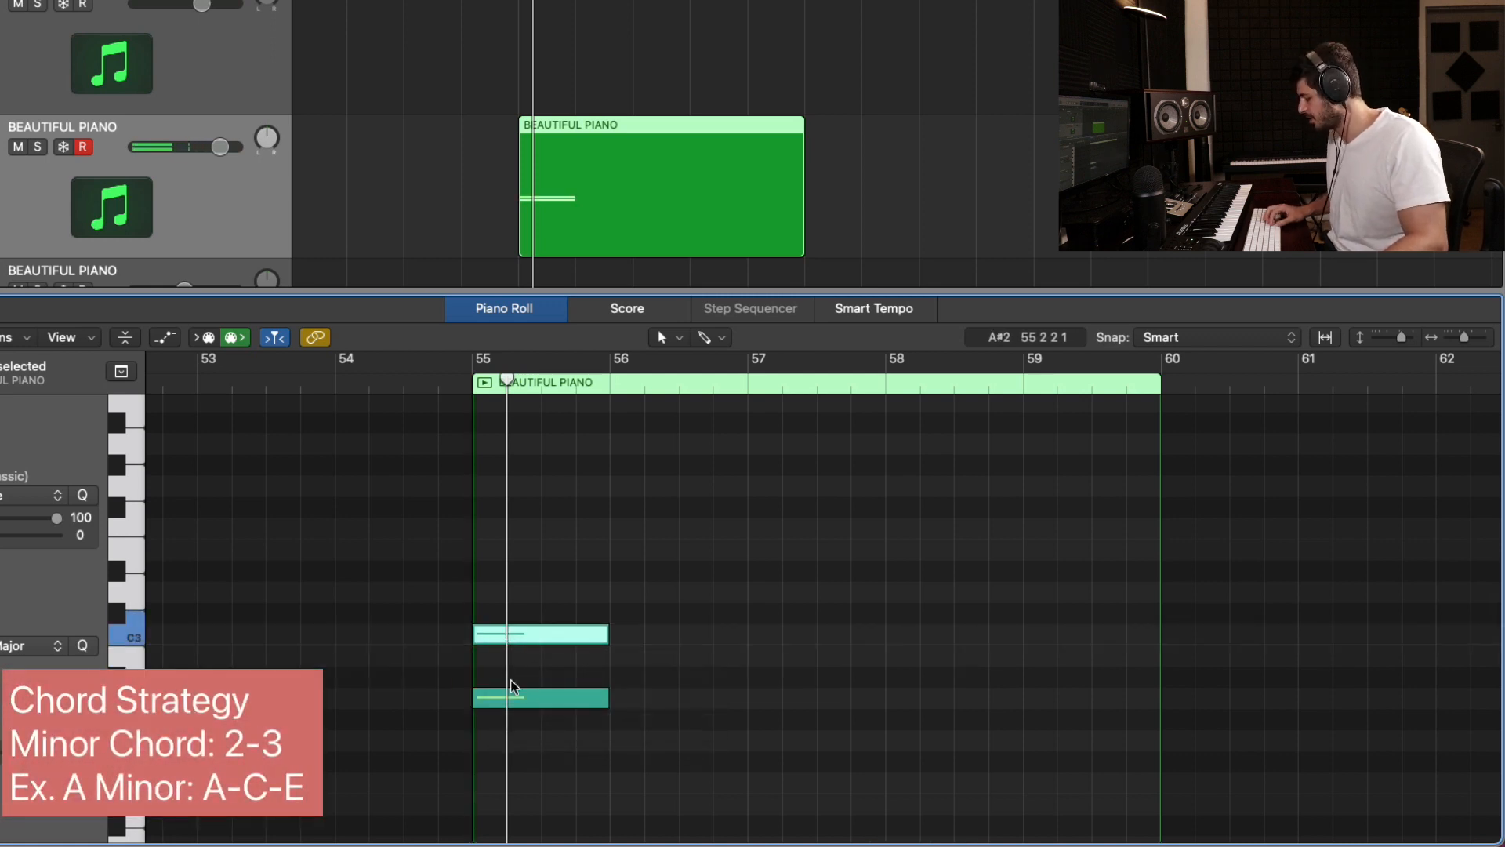
Show the on-screen keyboard to examine the key spacing between A2 and C3, and close it again
key("super+k")
left_click(12, 202)
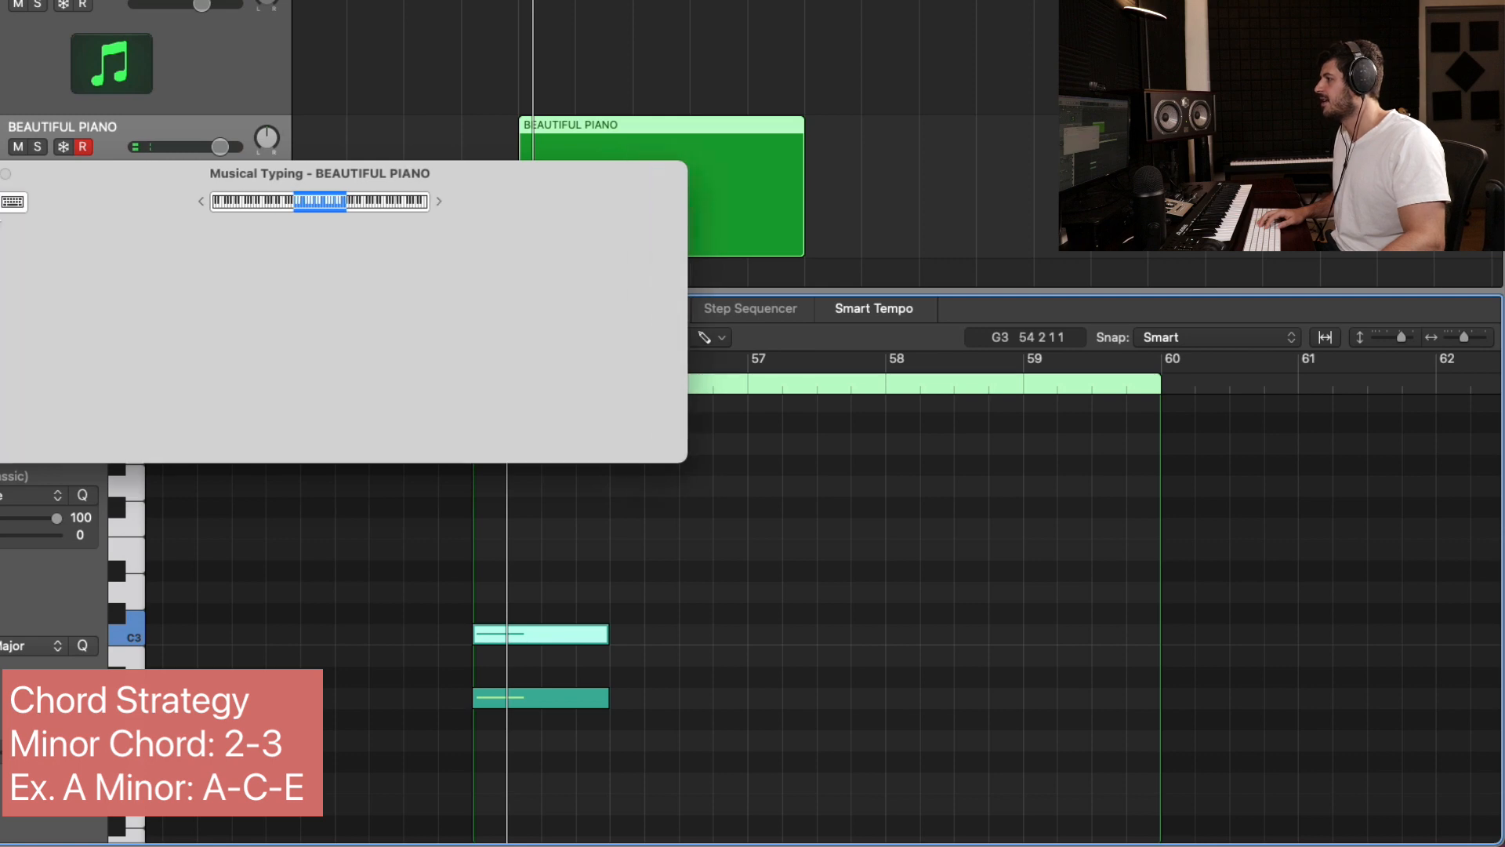
left_click(276, 389)
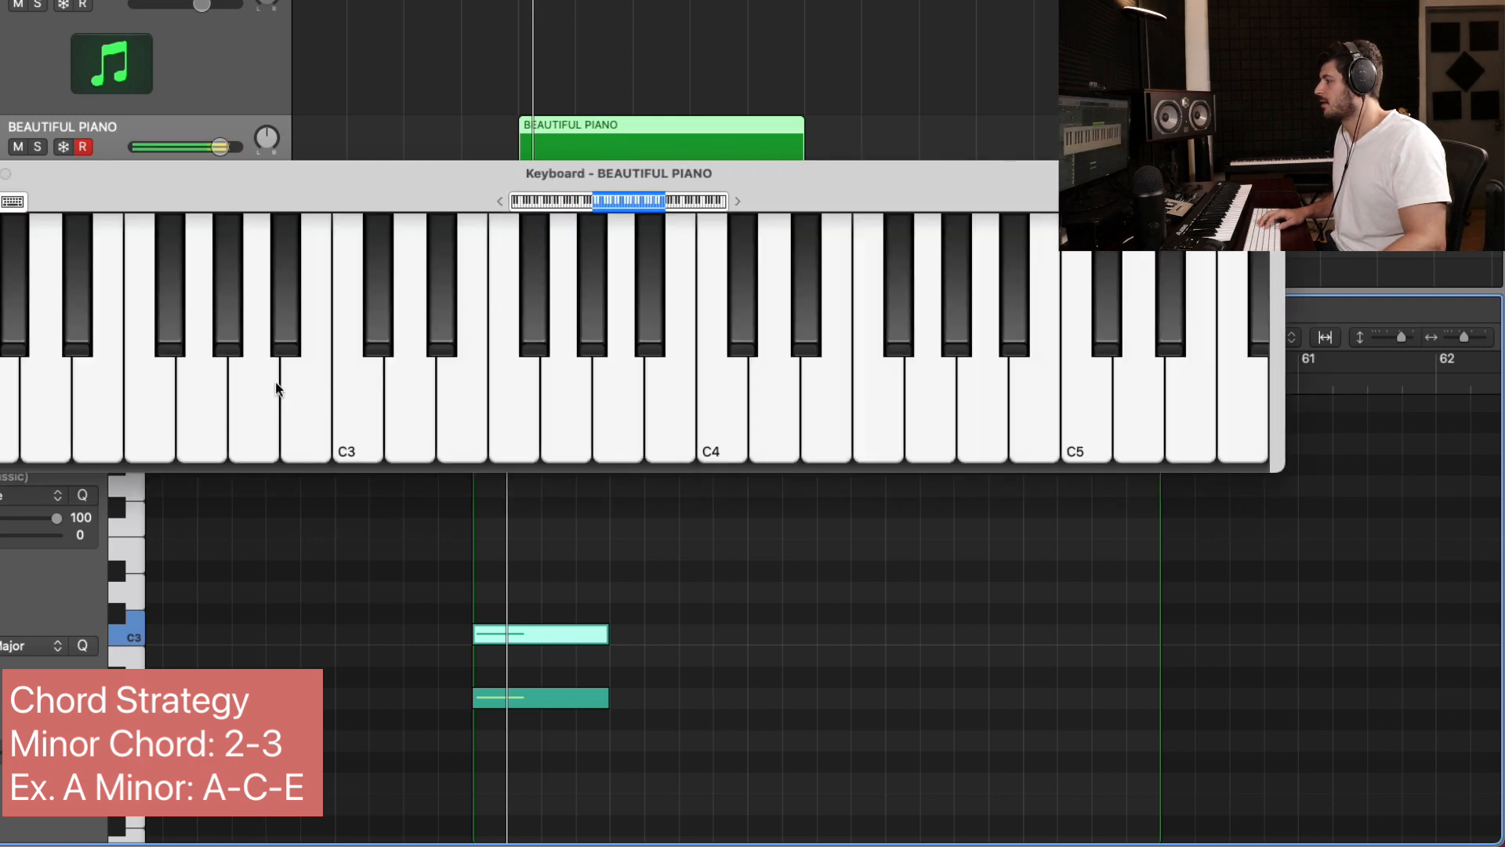
left_click(290, 332)
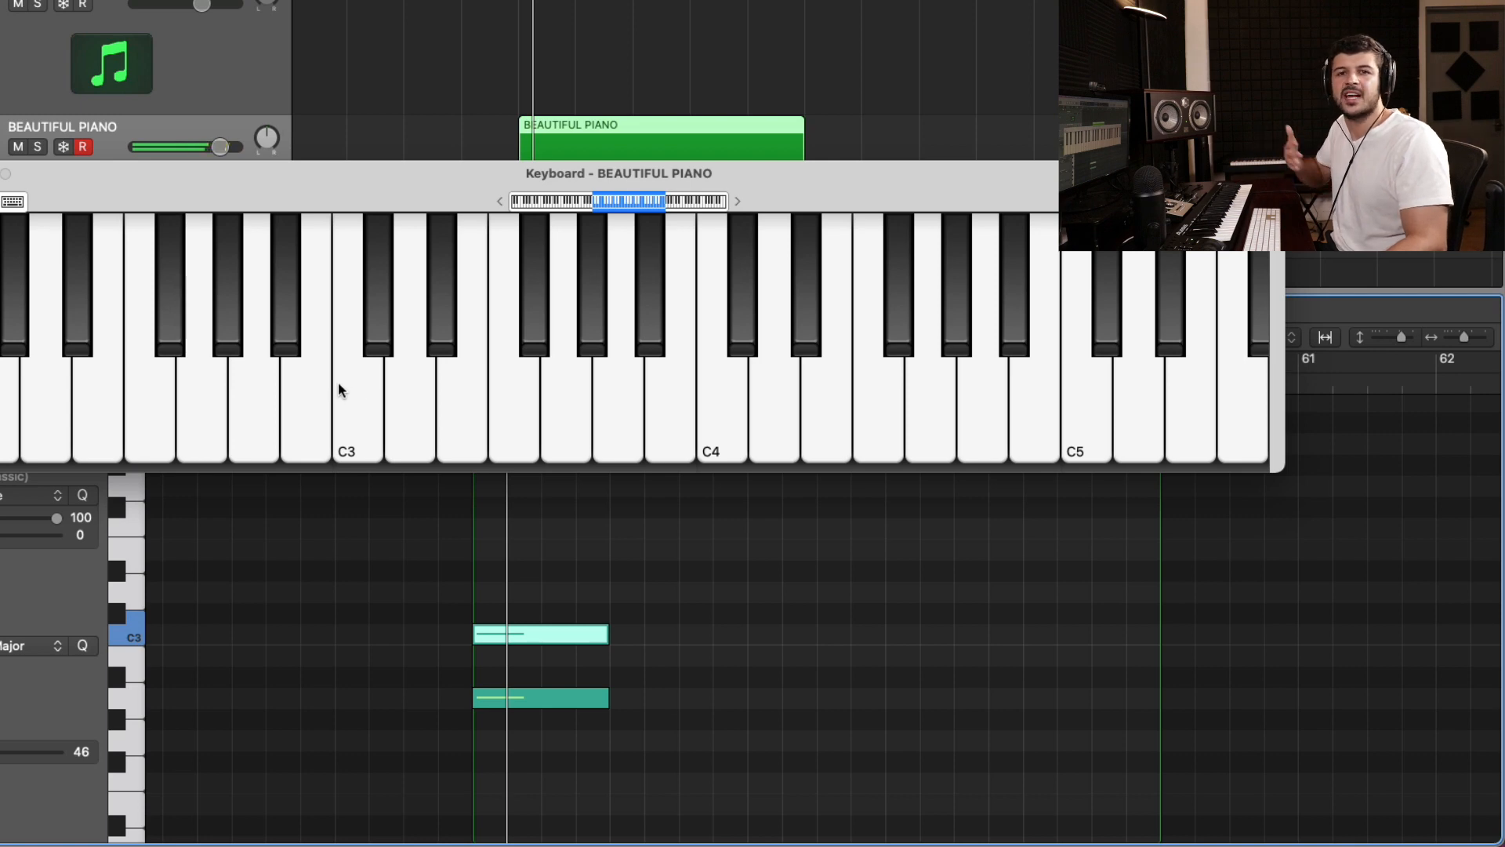
key("super+k")
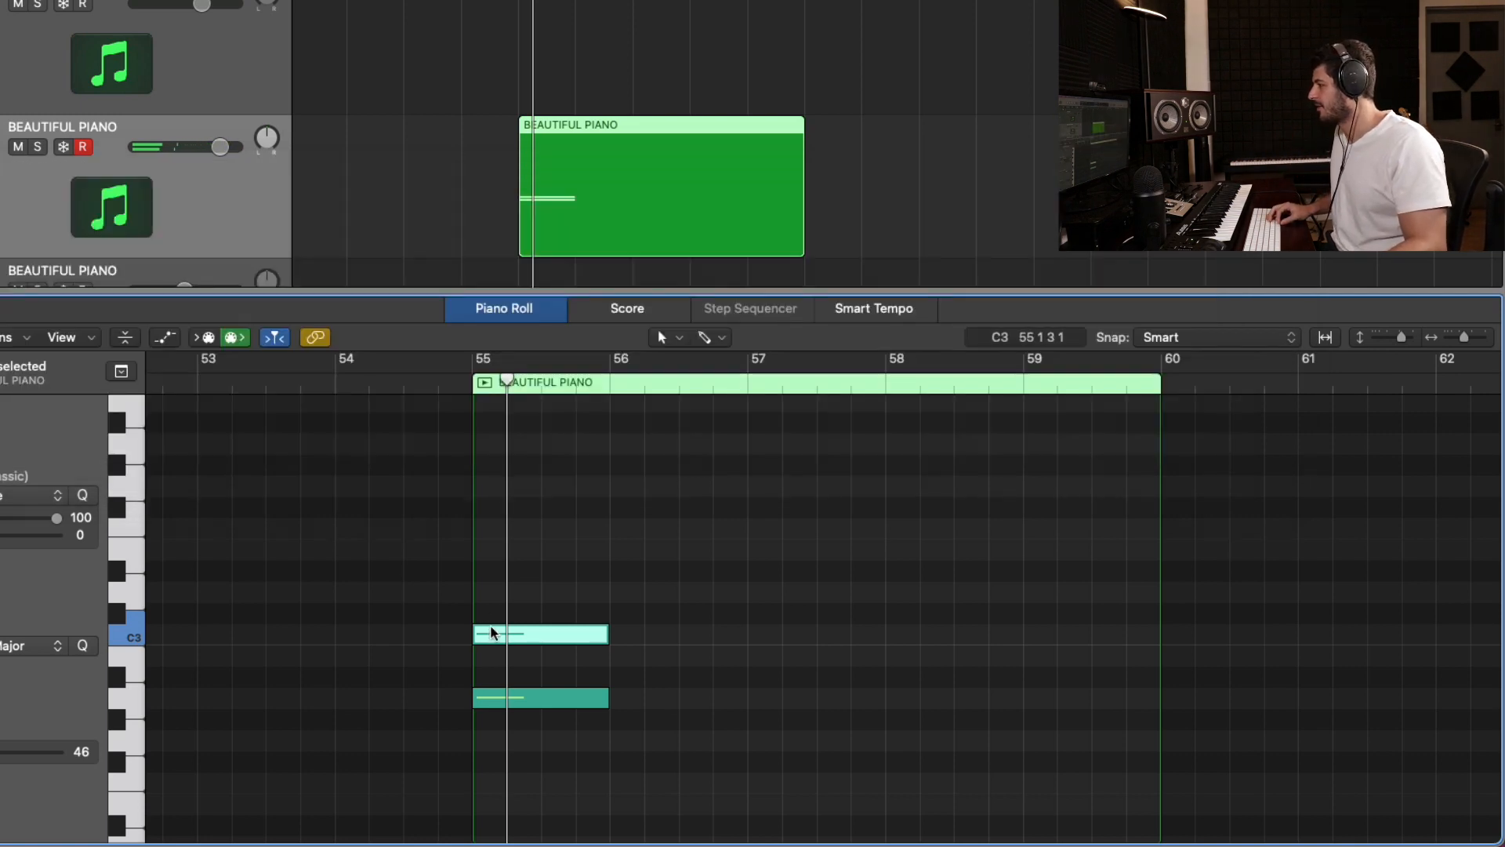
Duplicate the C3 note up to E3 to complete the A minor chord, and enable the piano track's Pro-C 2 and OTT effects
left_click_drag(497, 628, 492, 553)
left_click_drag(492, 553, 493, 554)
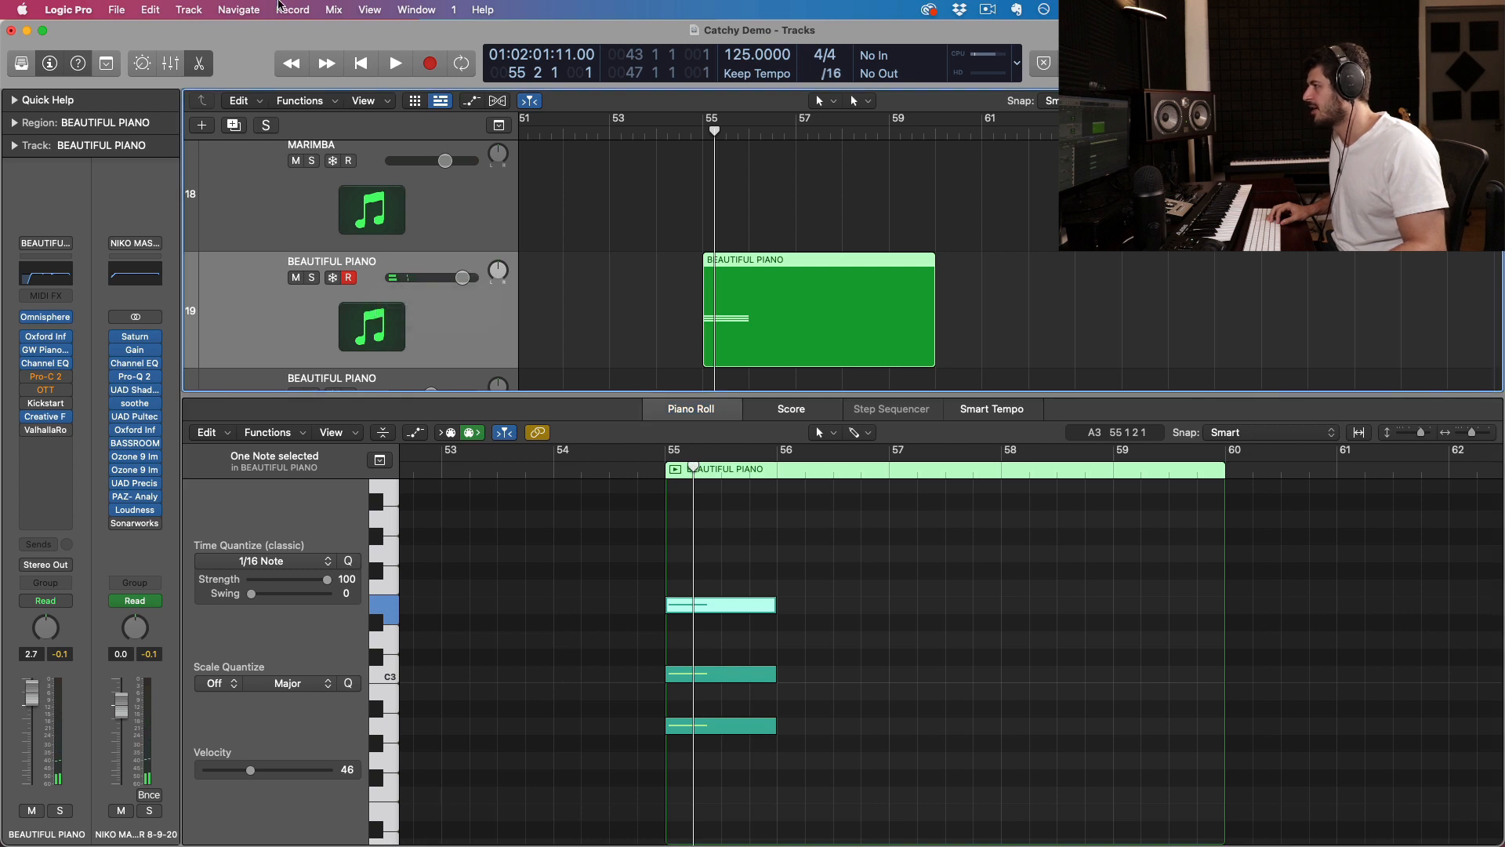
left_click(280, 5)
left_click(333, 130)
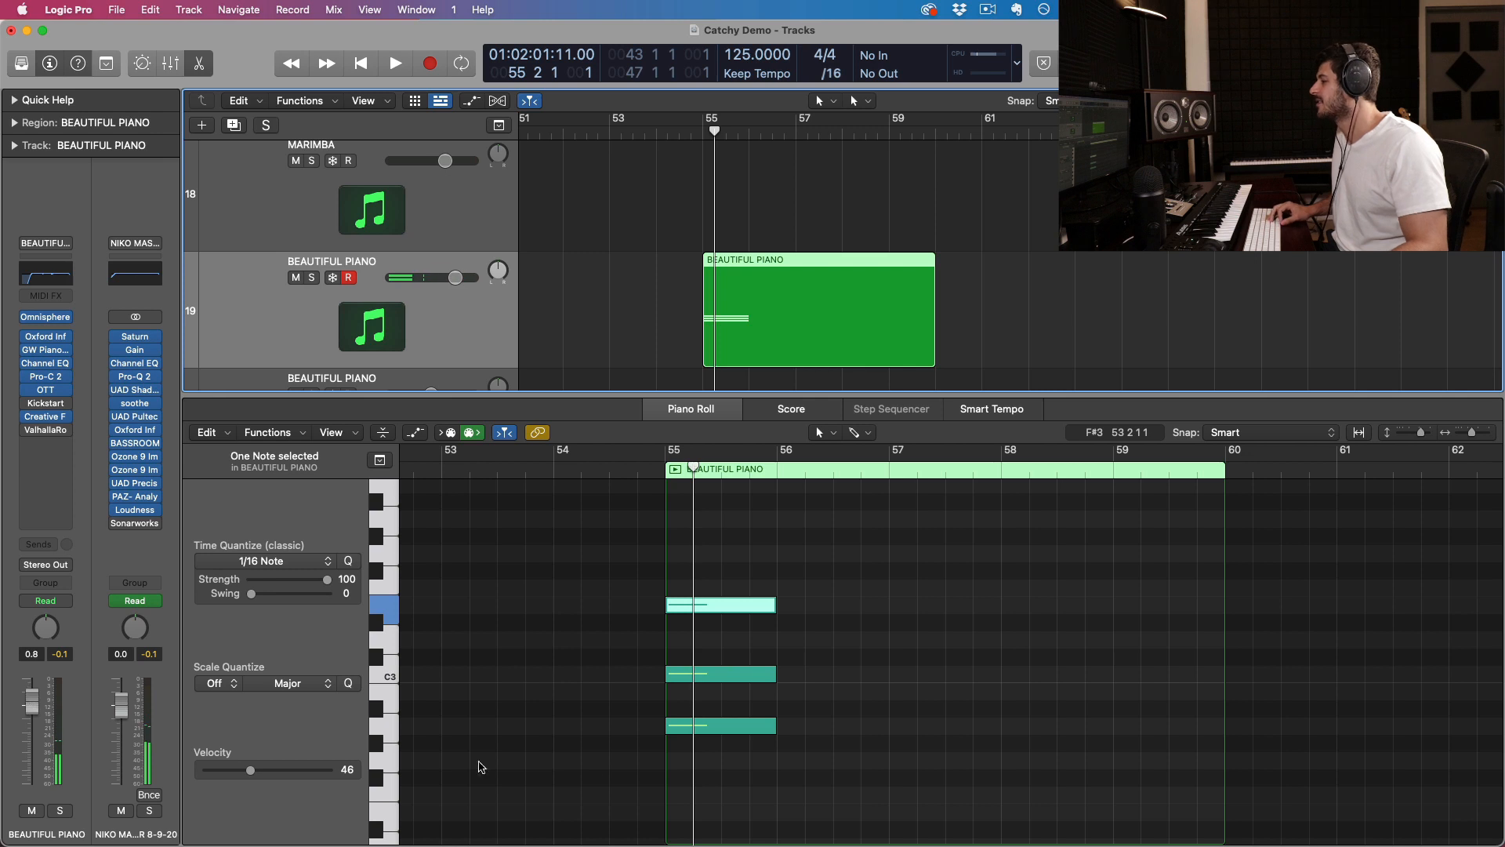
Add one-bar F, C and G major triads at bars 56, 57 and 58, rooted on F2, C3 and G2
left_click(702, 727)
left_click_drag(700, 727, 1032, 771)
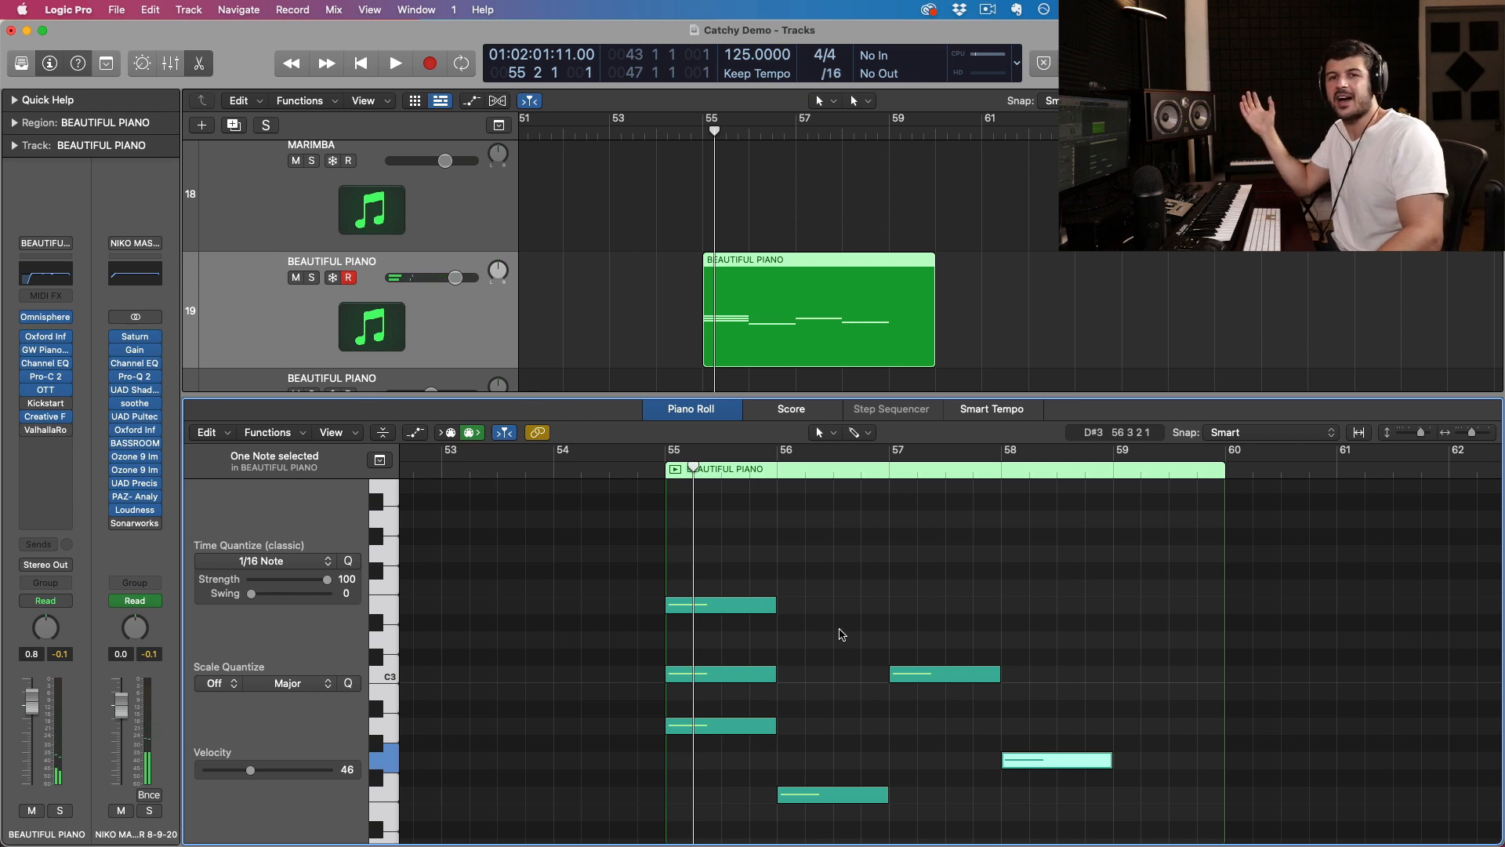
left_click_drag(813, 616, 1055, 811)
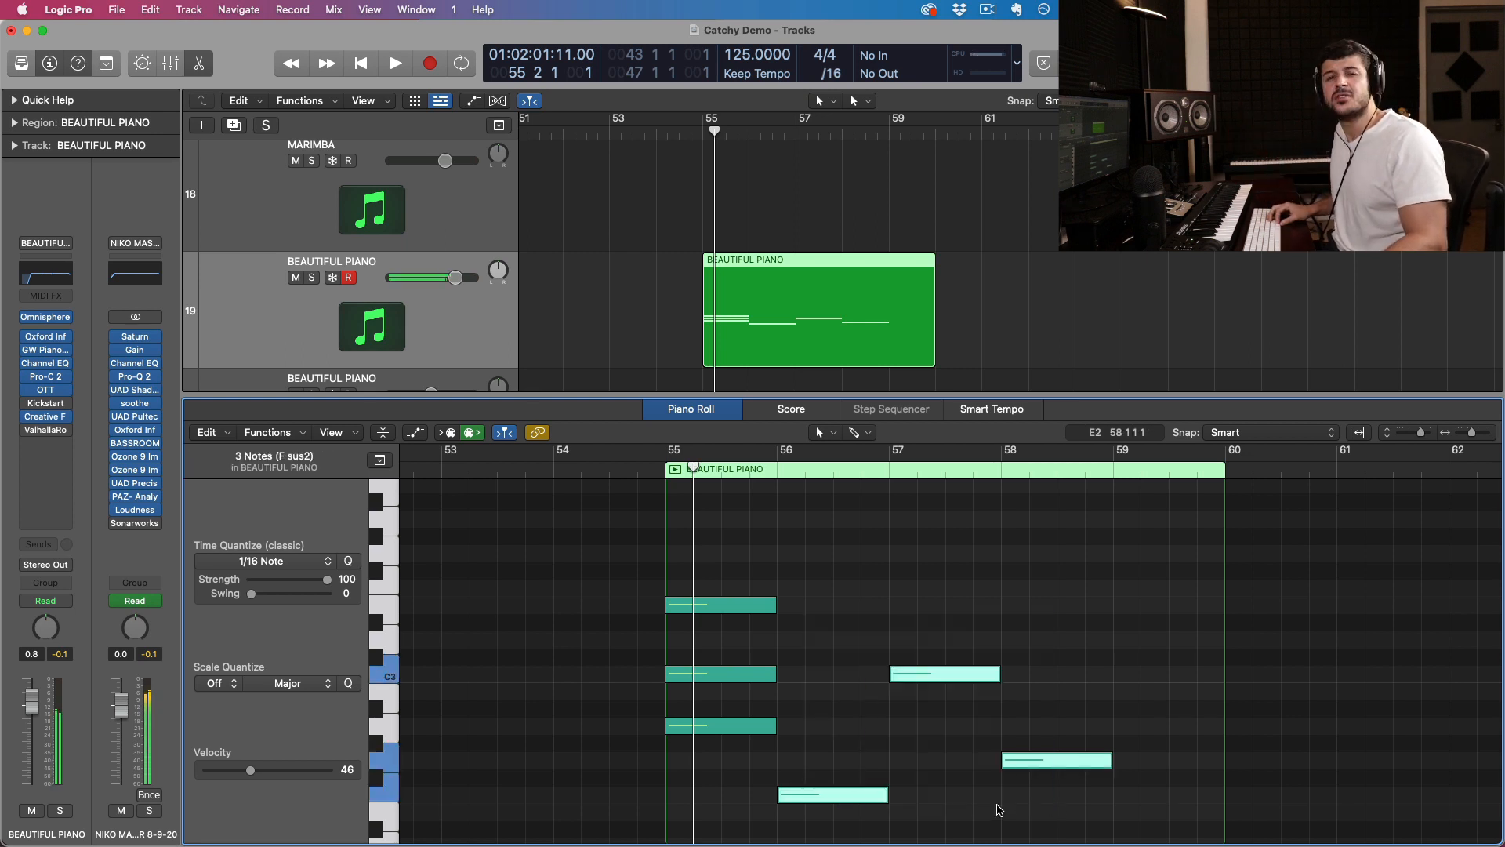
scroll(858, 807, "up", 2)
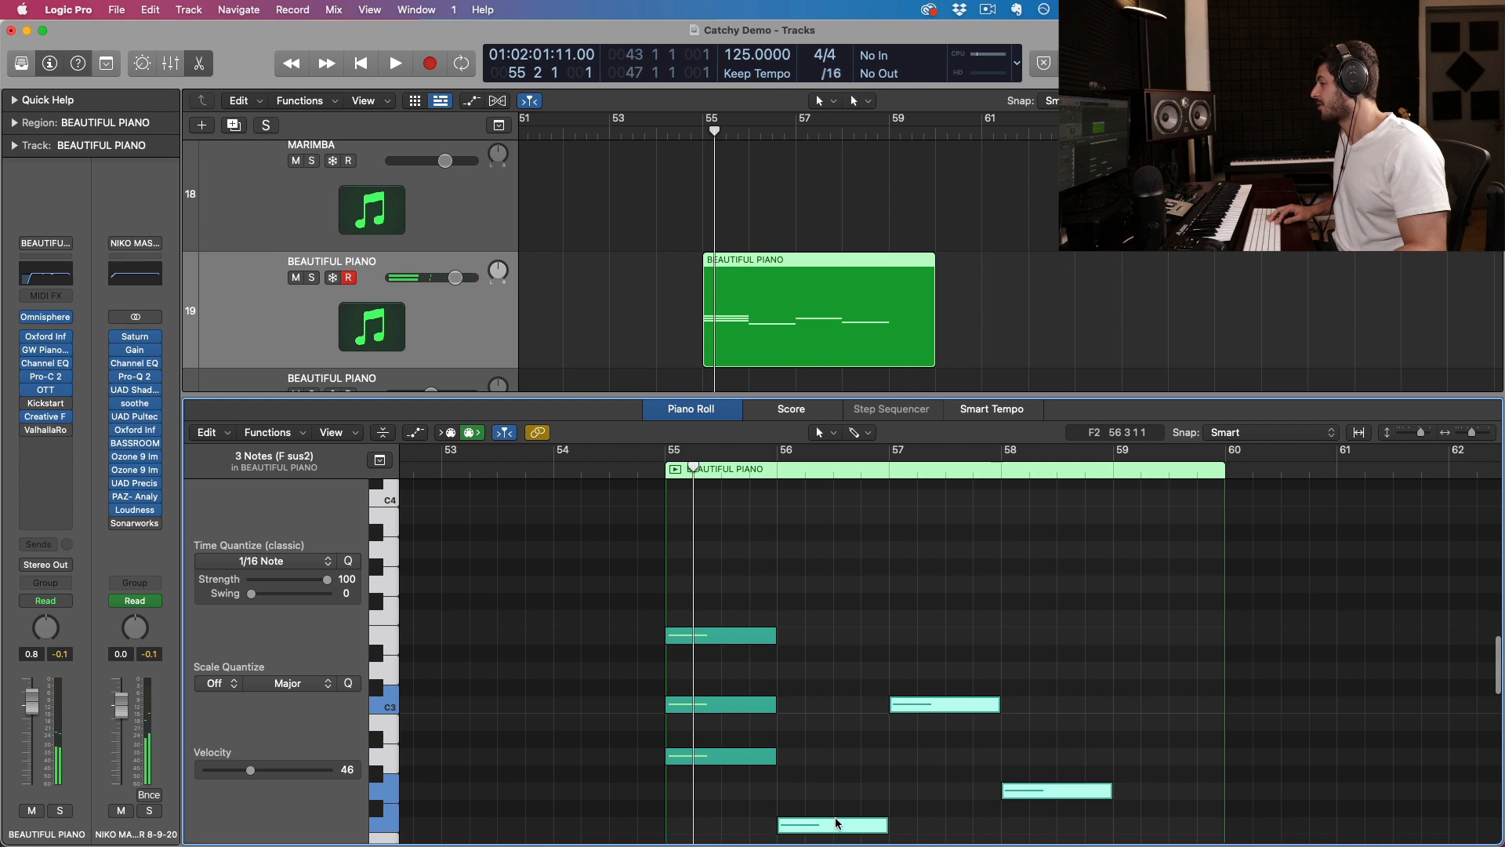
left_click_drag(837, 823, 823, 755)
left_click_drag(853, 560, 922, 640)
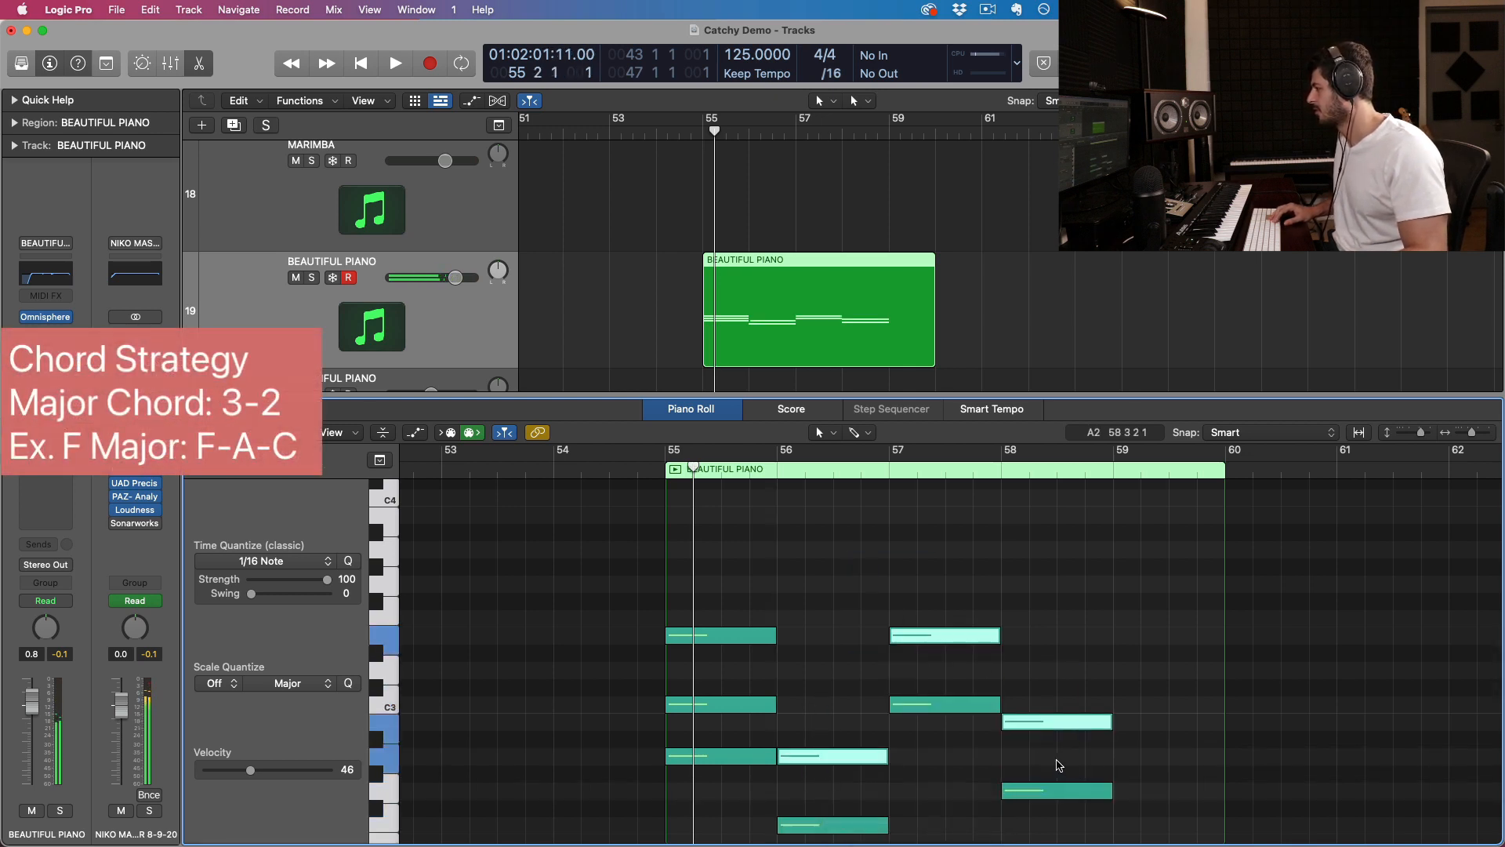
left_click_drag(841, 755, 827, 703)
scroll(719, 547, "down", 2)
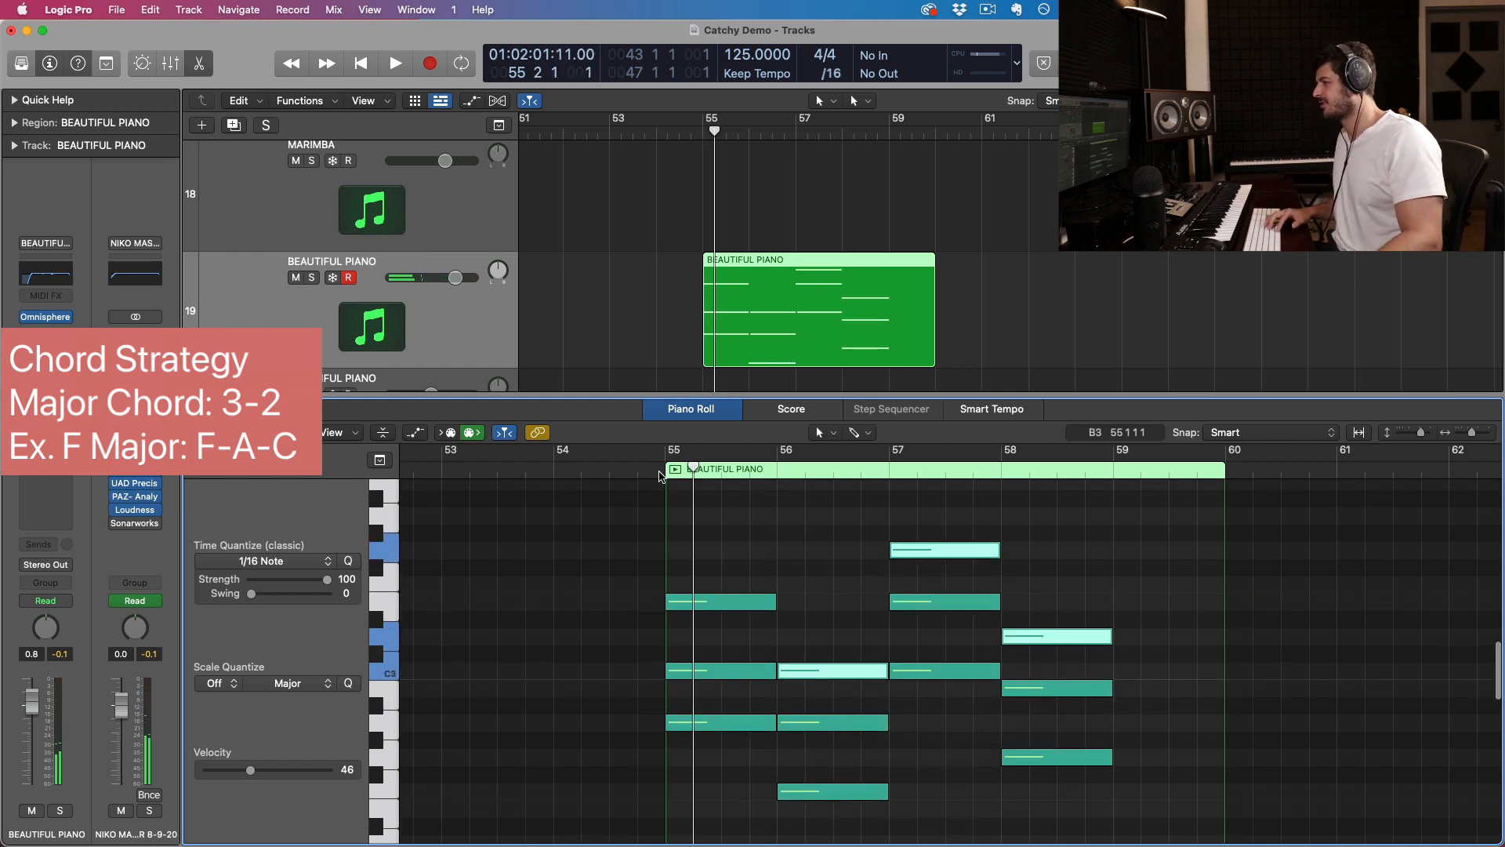
Play the progression from bar 55 and set the BEAUTIFUL PIANO track's volume to 1.7 dB
left_click(660, 471)
key("space")
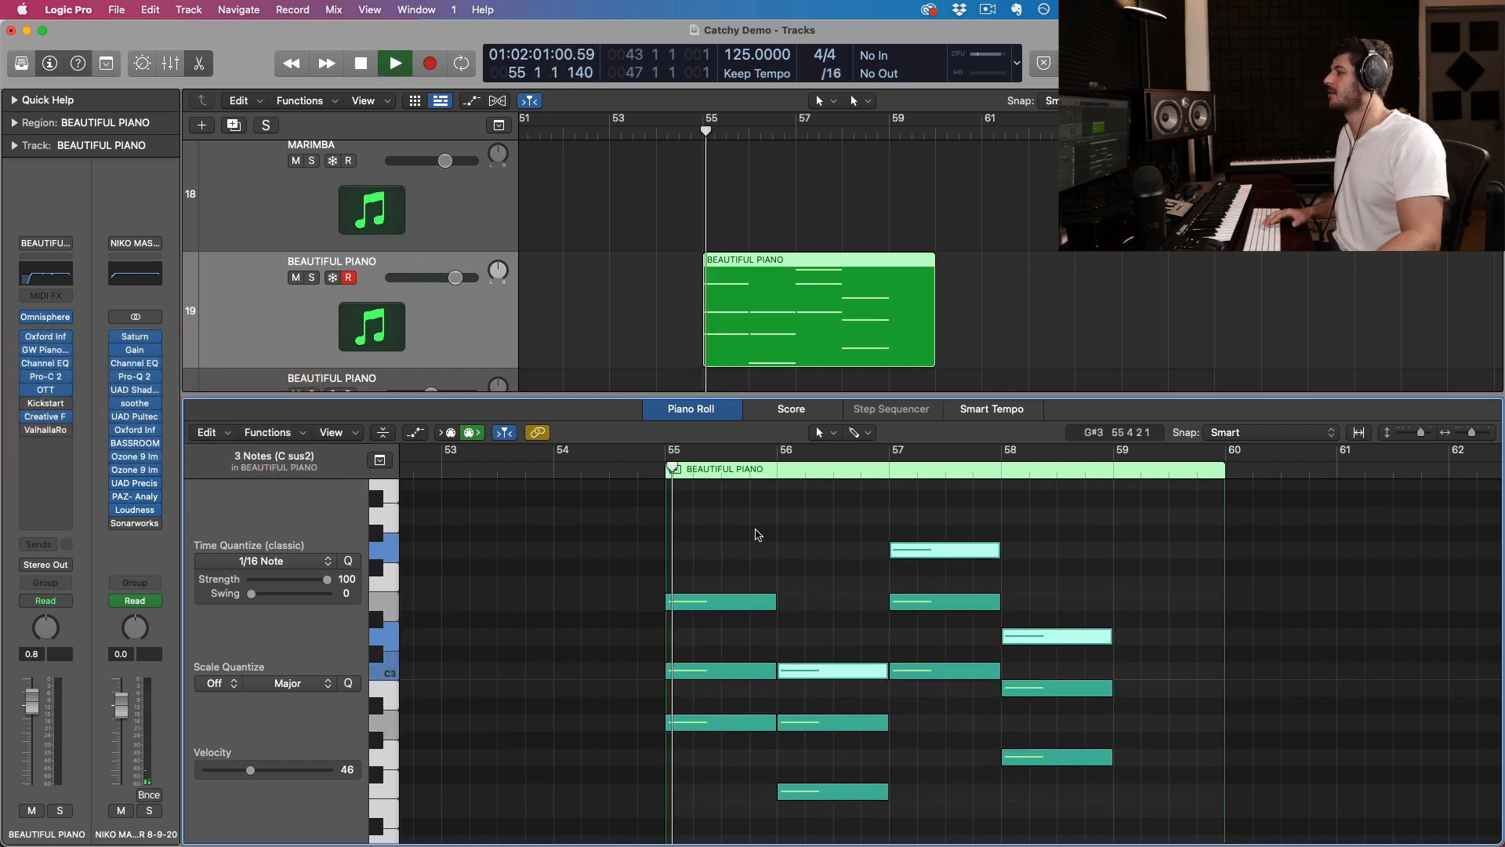
left_click_drag(451, 282, 455, 282)
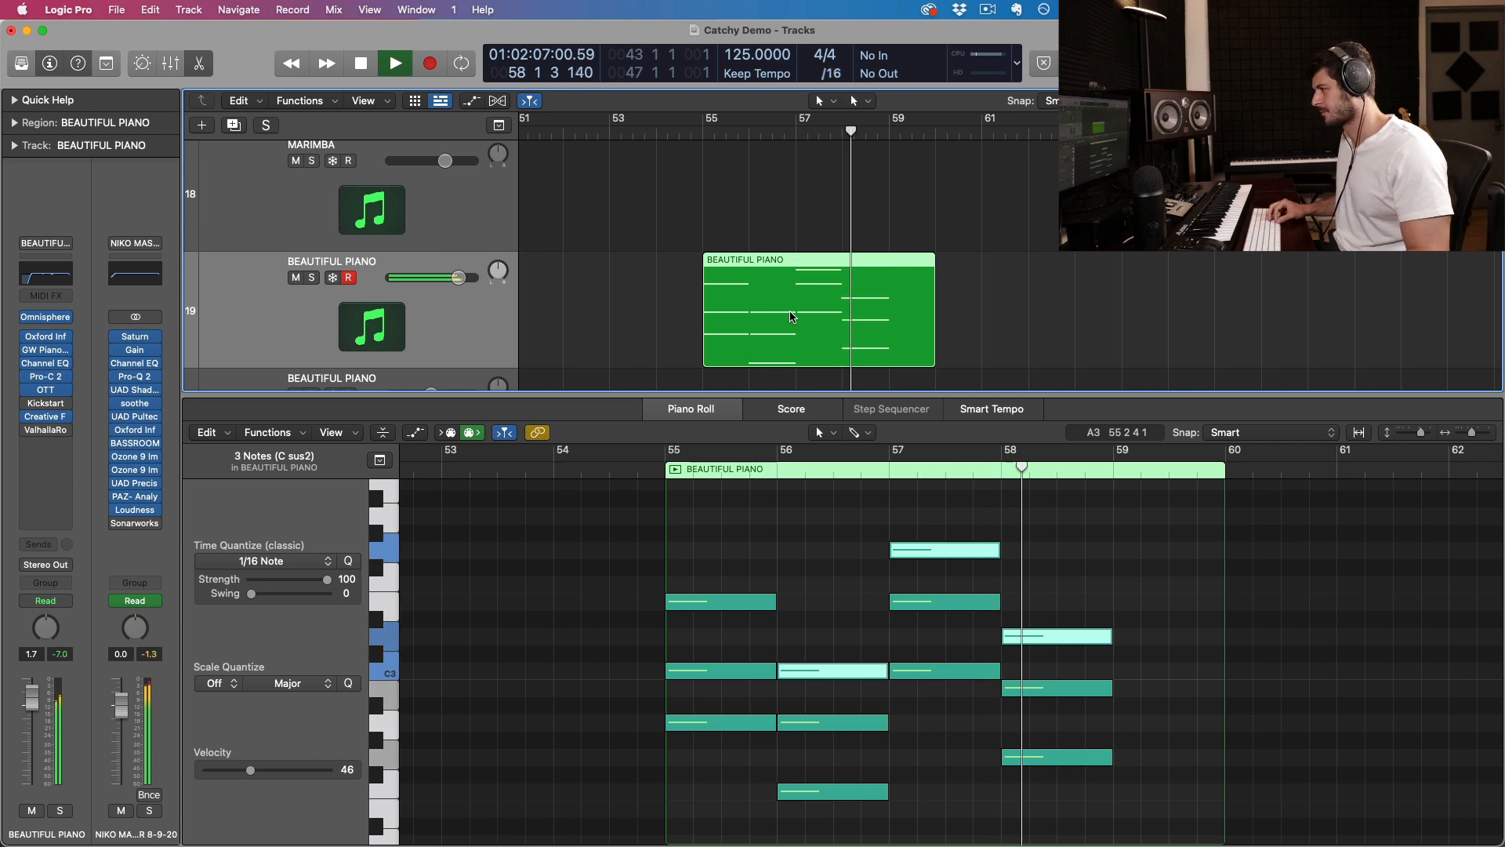
left_click(798, 559)
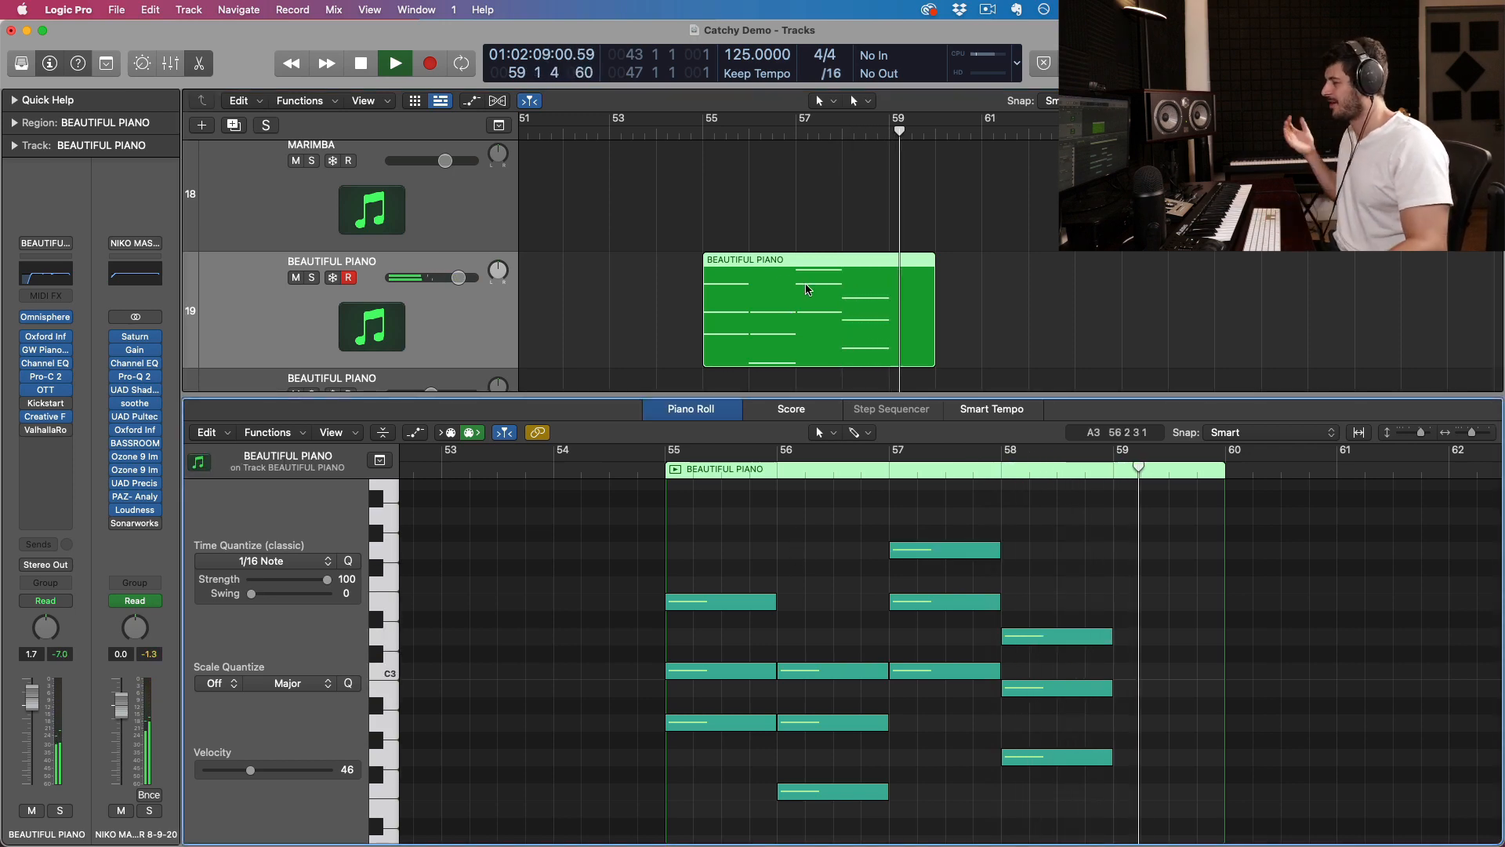
Copy the chord region from the BEAUTIFUL PIANO track onto the MARIMBA track above, keeping it at bar 55
mouse_move(747, 314)
left_mouse_down()
mouse_move(733, 228)
mouse_move(700, 170)
mouse_move(742, 294)
left_mouse_up()
left_click(717, 564)
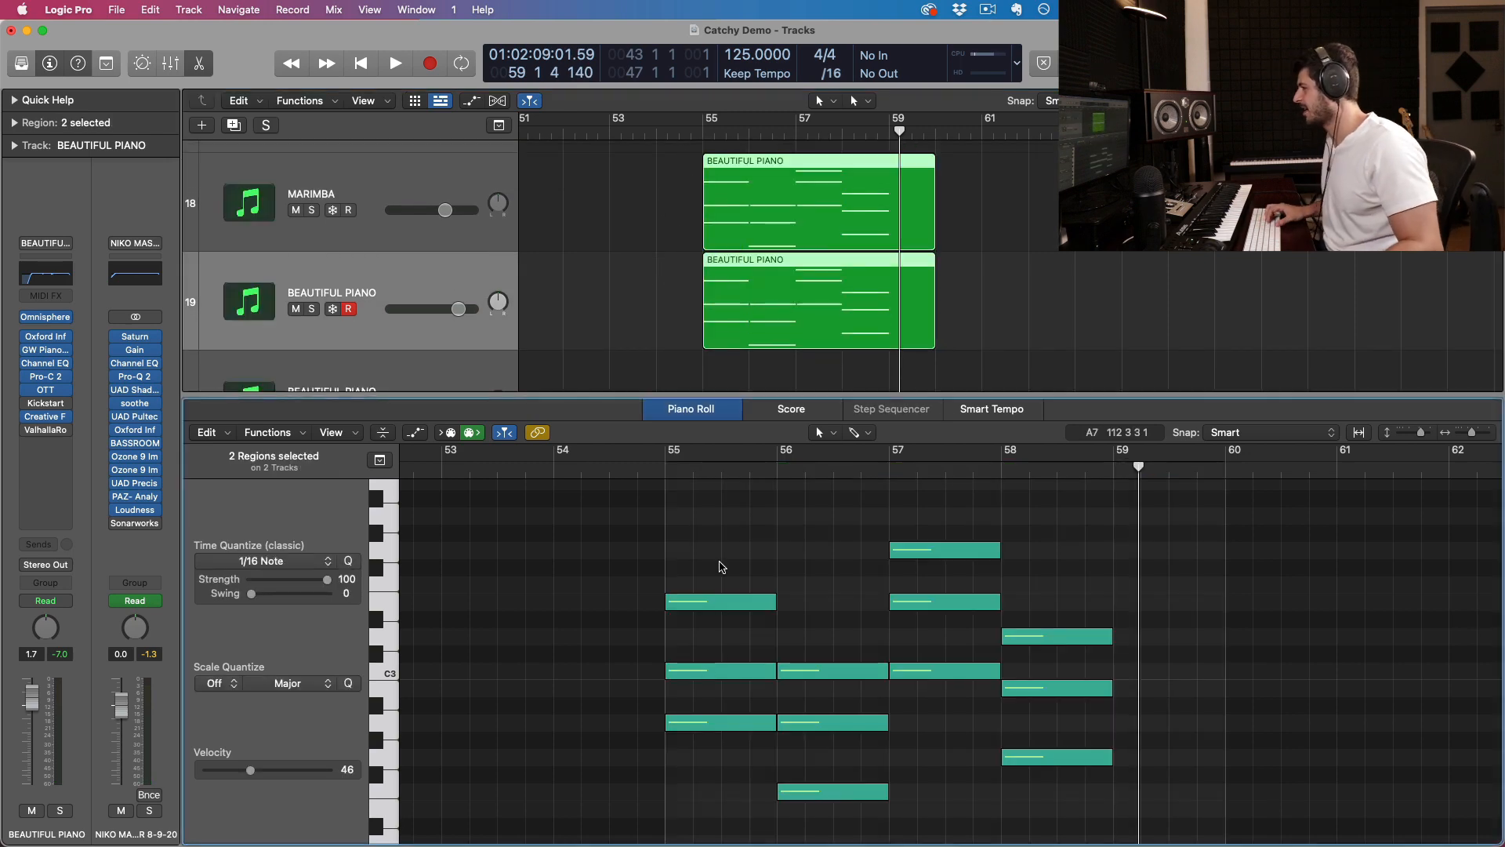
key("super+Up")
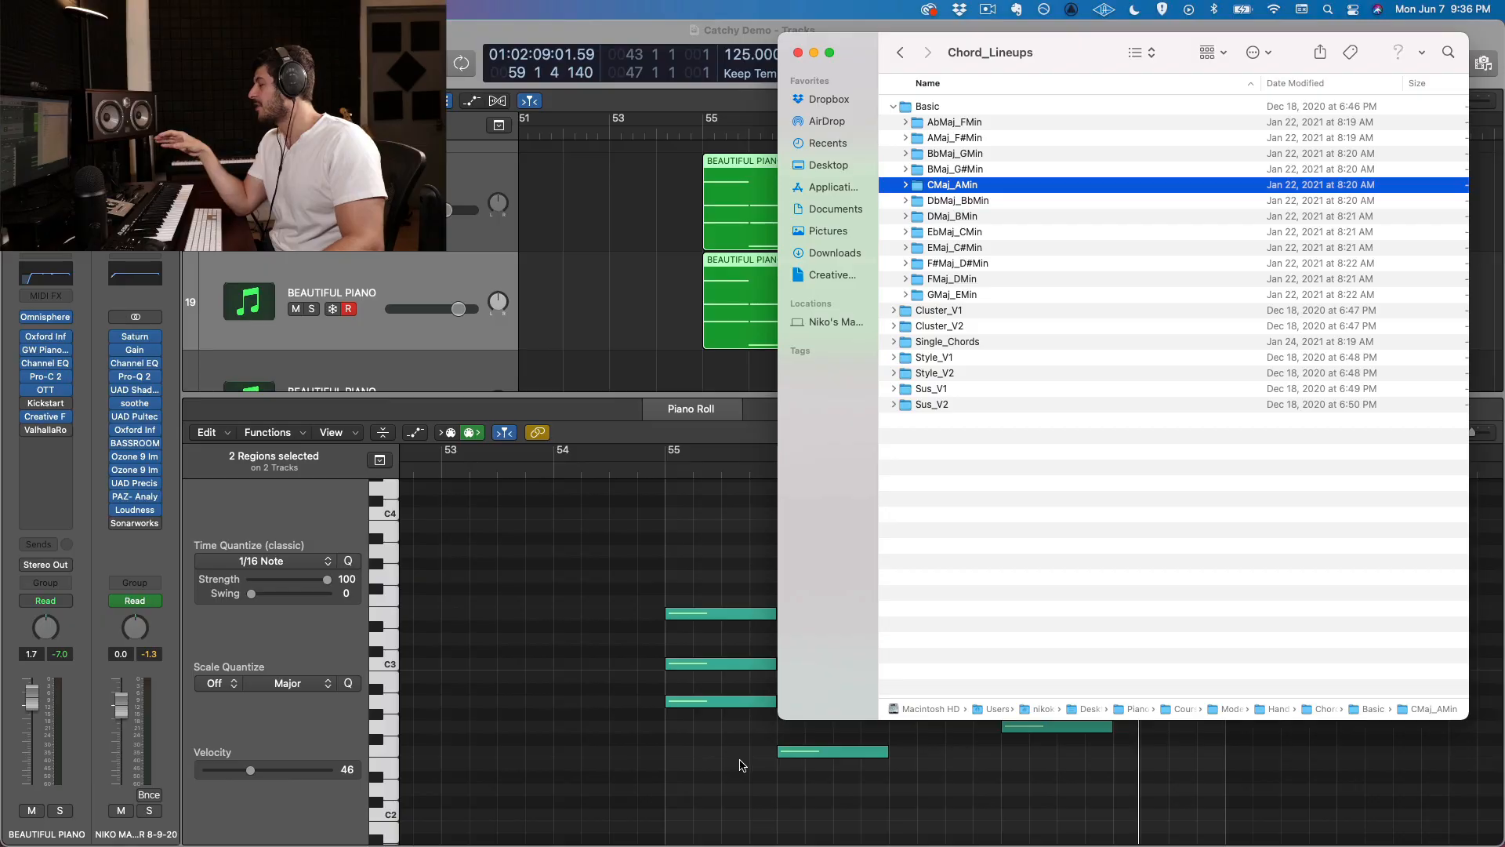
In Finder, expand the CMaj_AMin folder and locate the 6_AMin, 4_FMaj, 1_CMaj and 5_GMaj MIDI files
mouse_move(1060, 813)
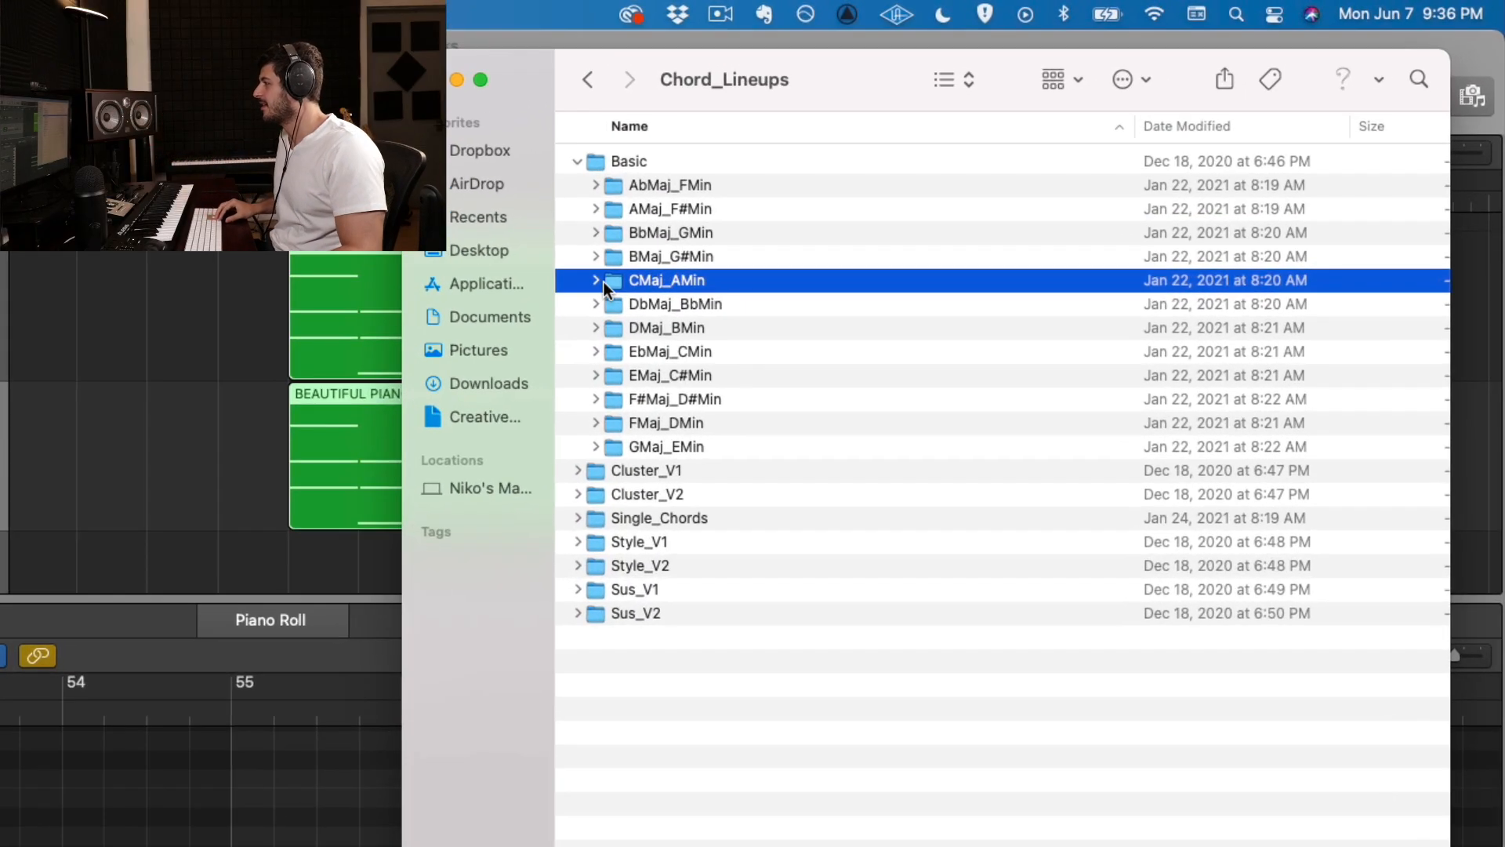
left_click(598, 281)
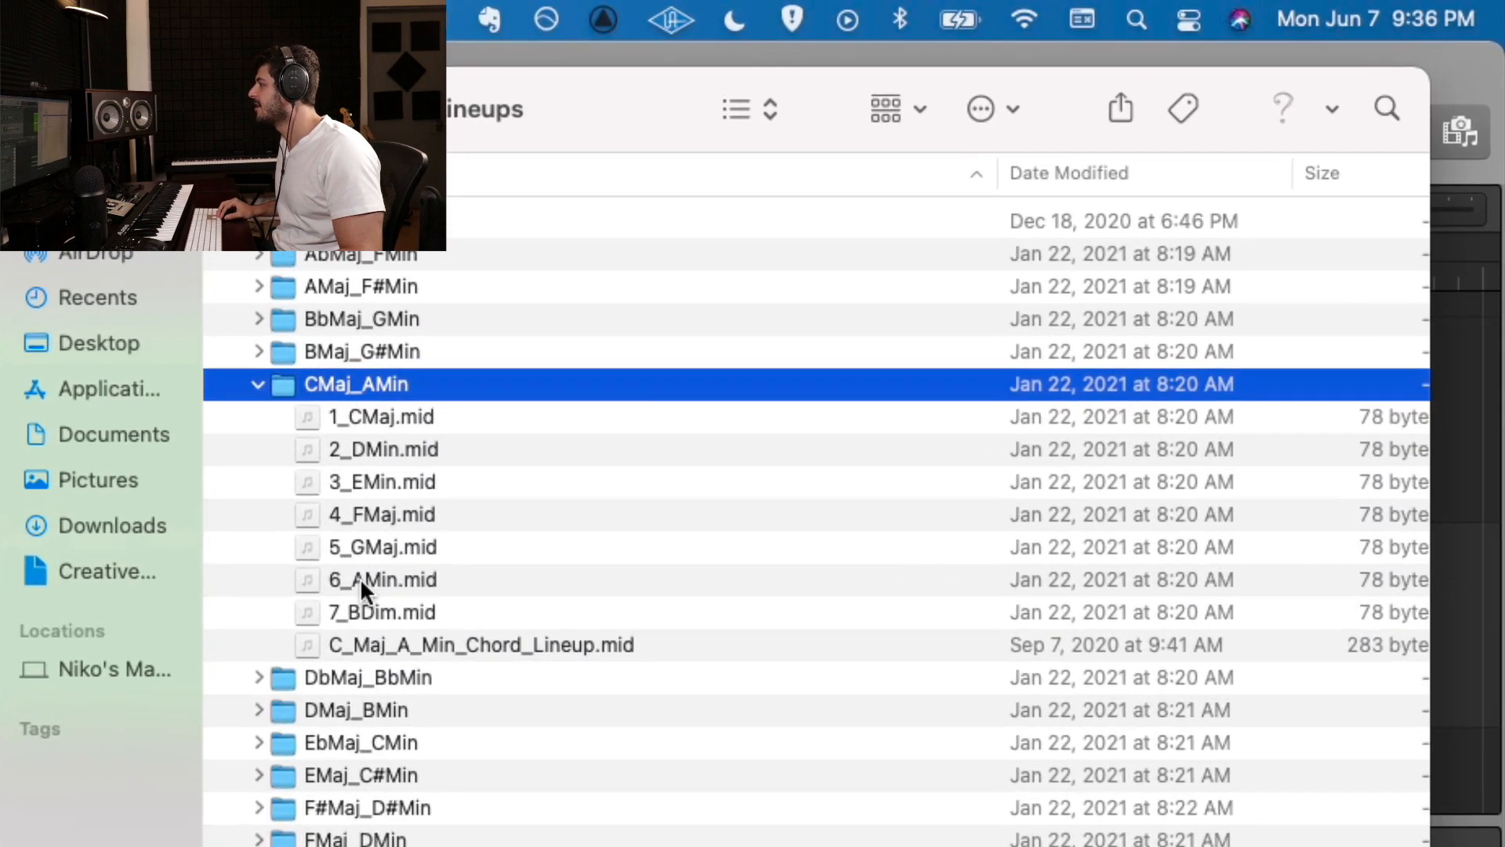
left_click(360, 580)
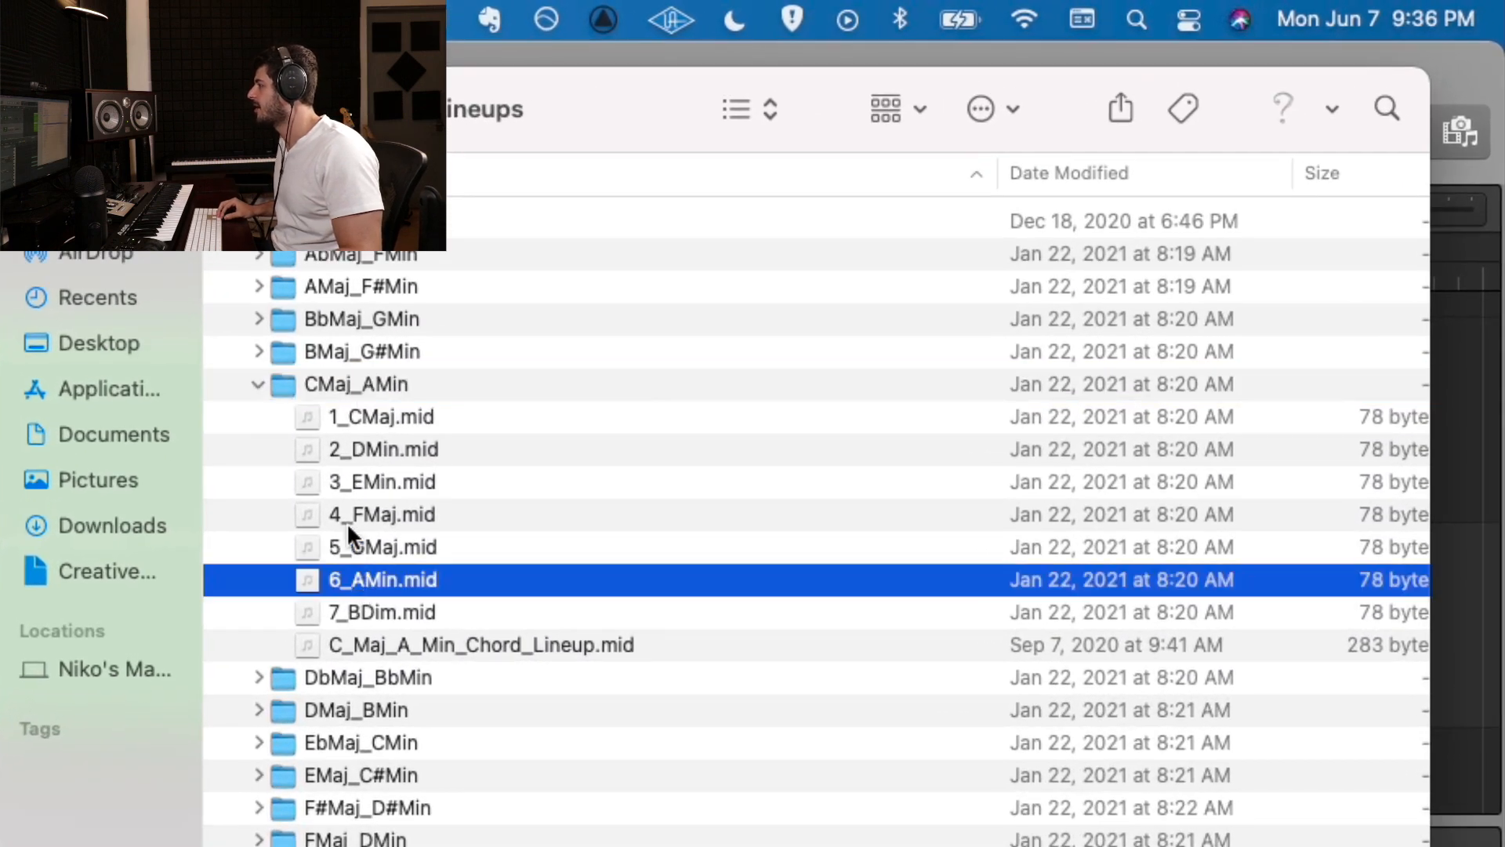
left_click(347, 518)
left_click(342, 415)
left_click(349, 549)
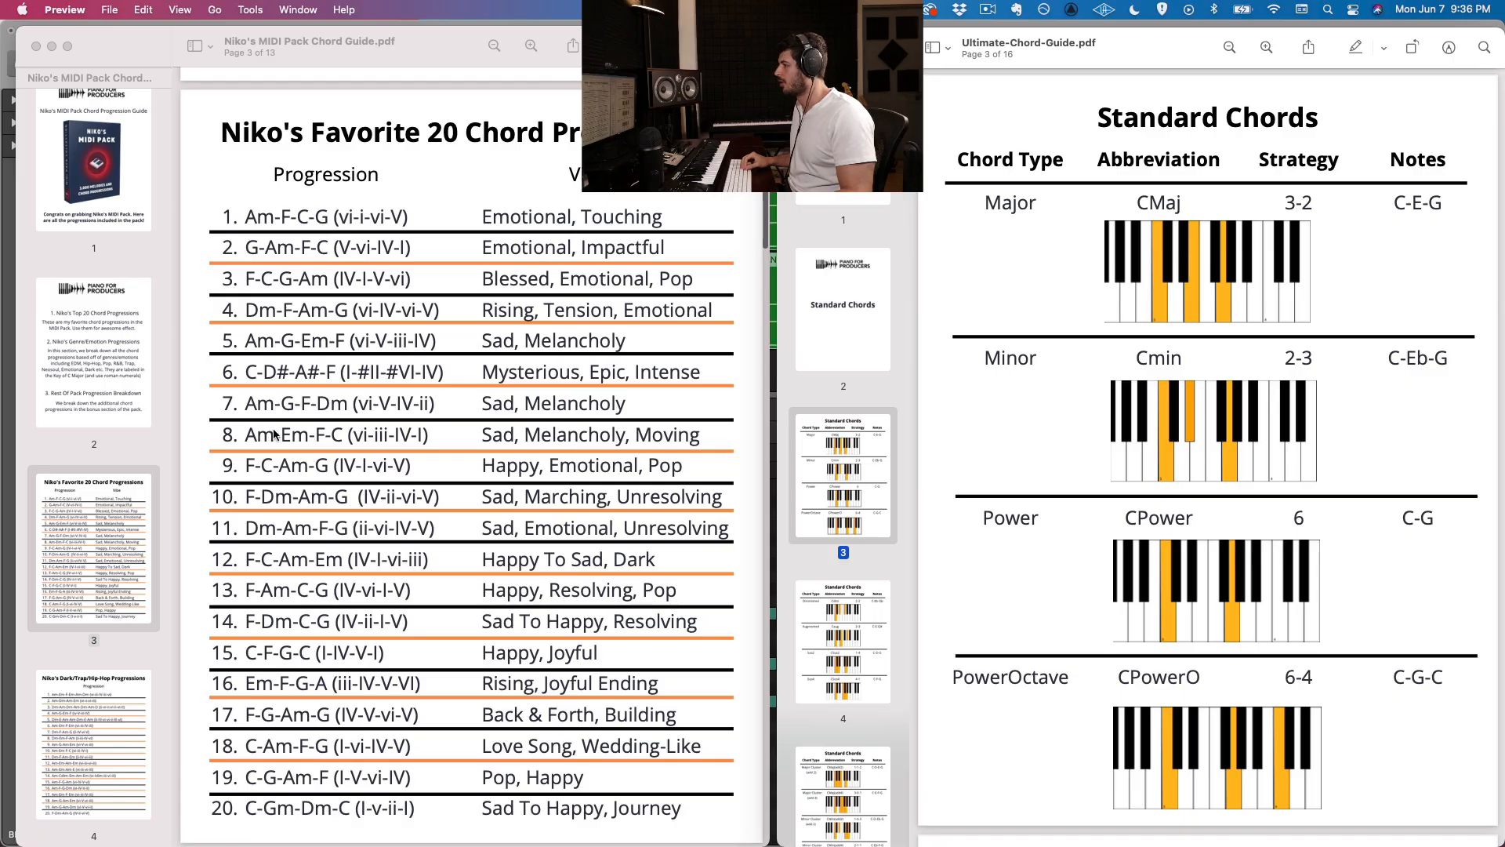
In Preview, browse the MIDI Pack Chord Guide through the Pop Progressions and the Ultimate Chord Guide to the cluster chords on page 5
scroll(271, 331, "down", 10)
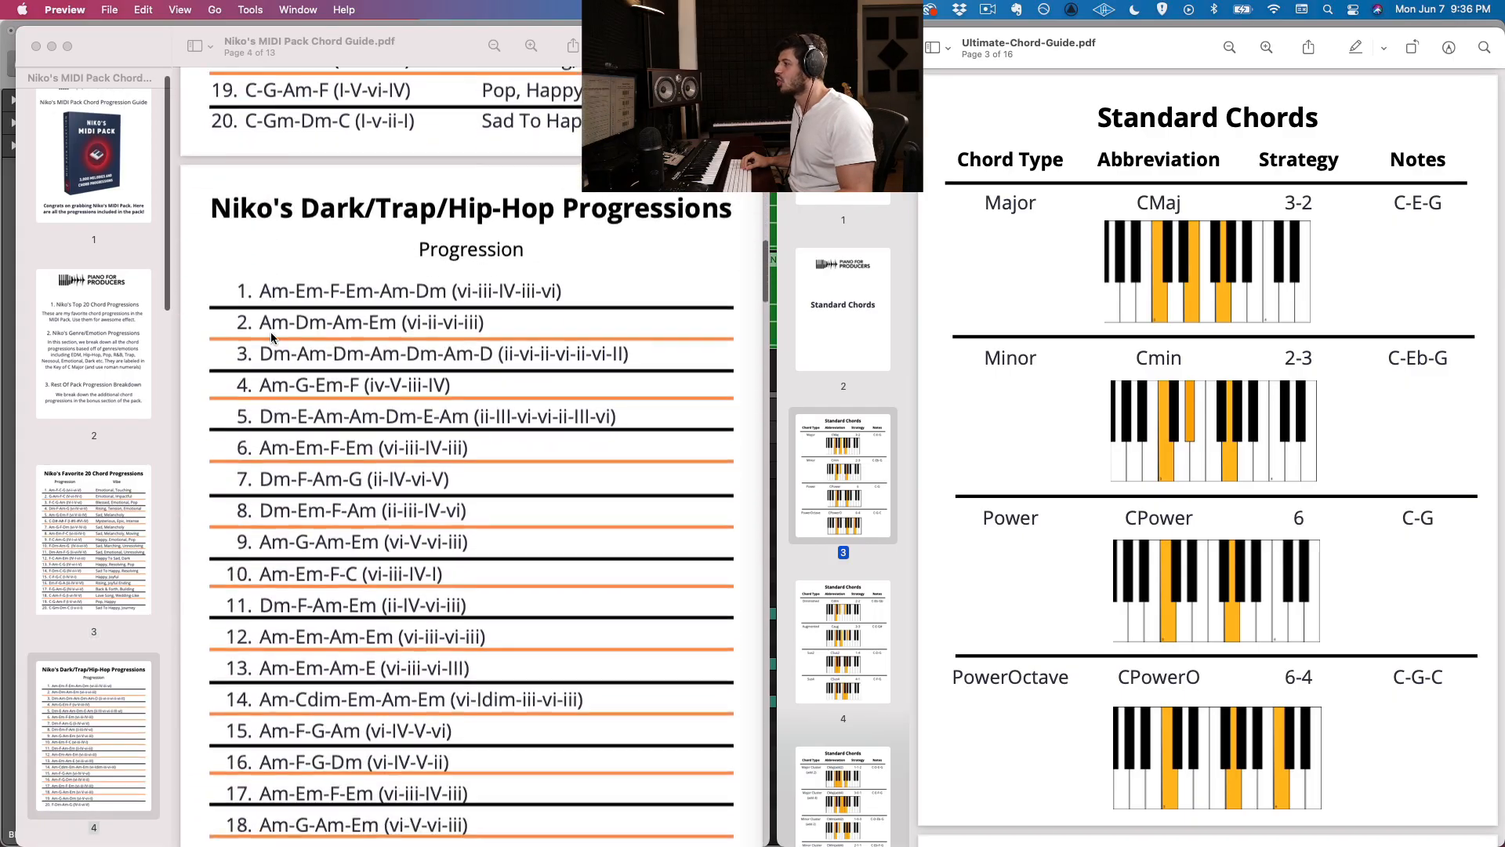
scroll(271, 332, "down", 20)
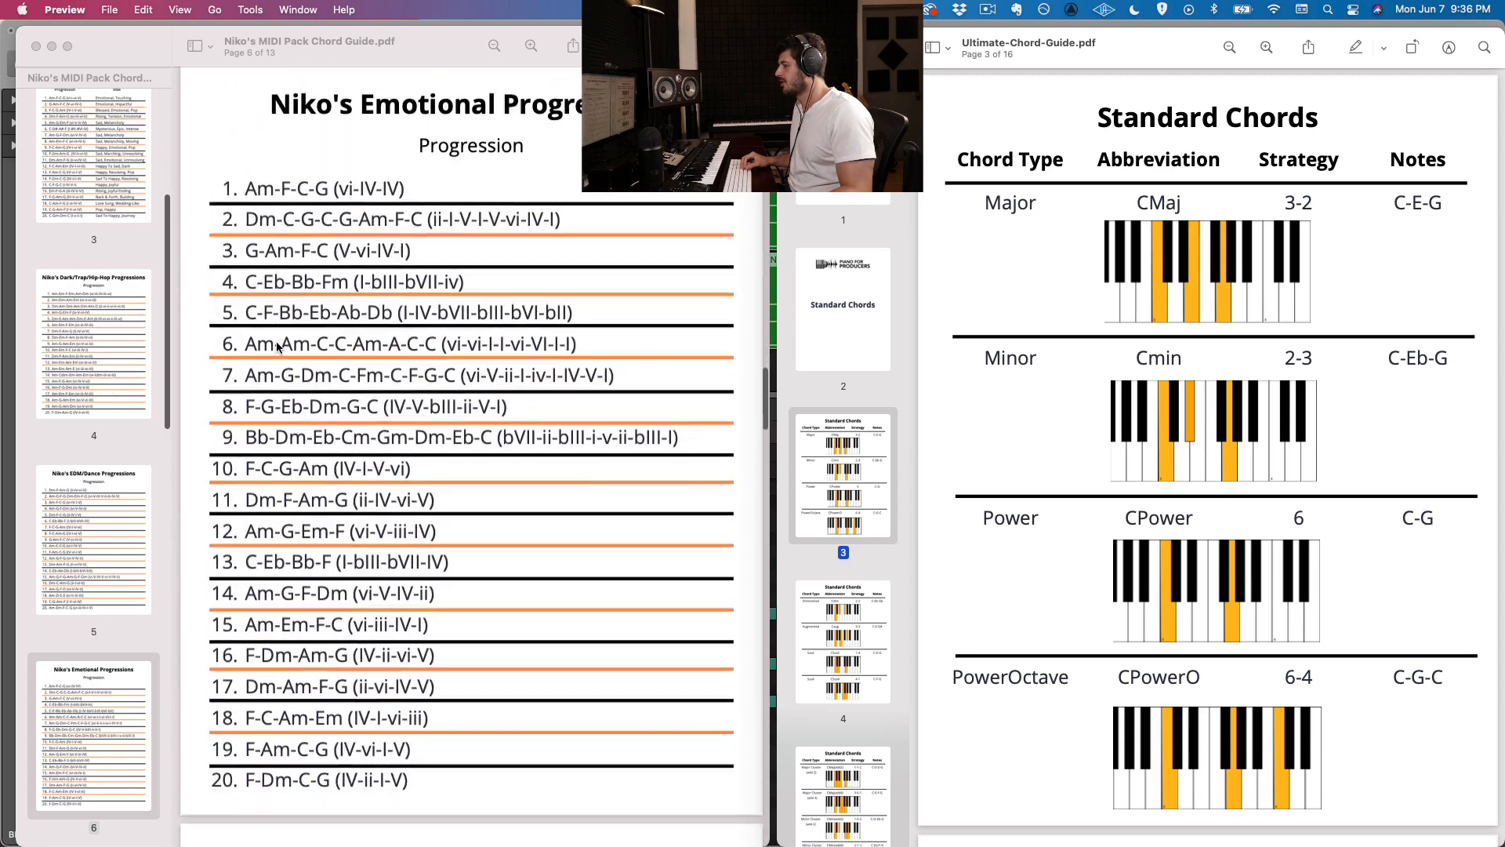
scroll(278, 347, "down", 20)
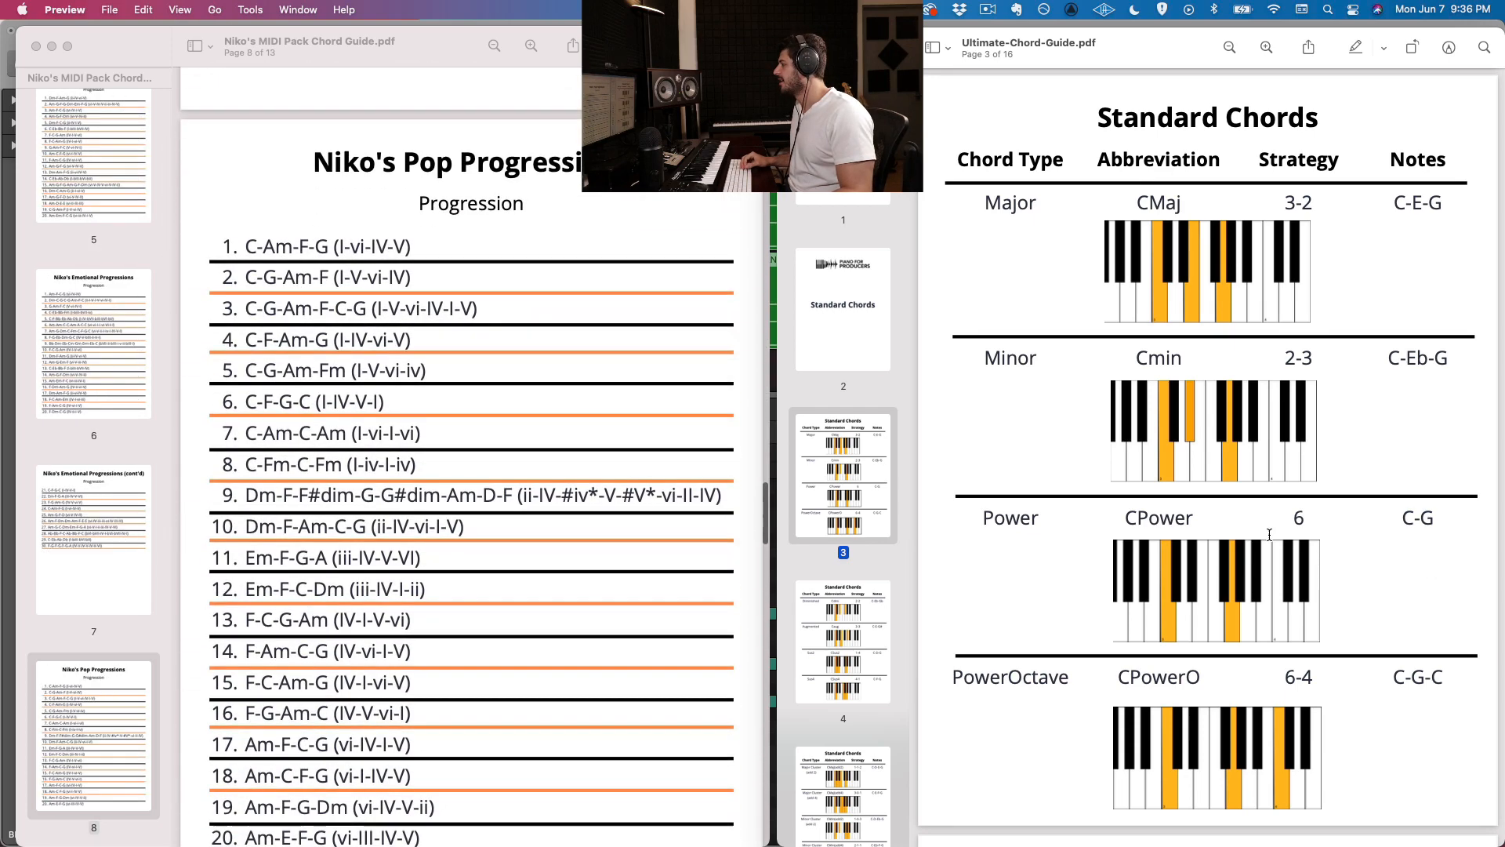
scroll(1269, 534, "down", 20)
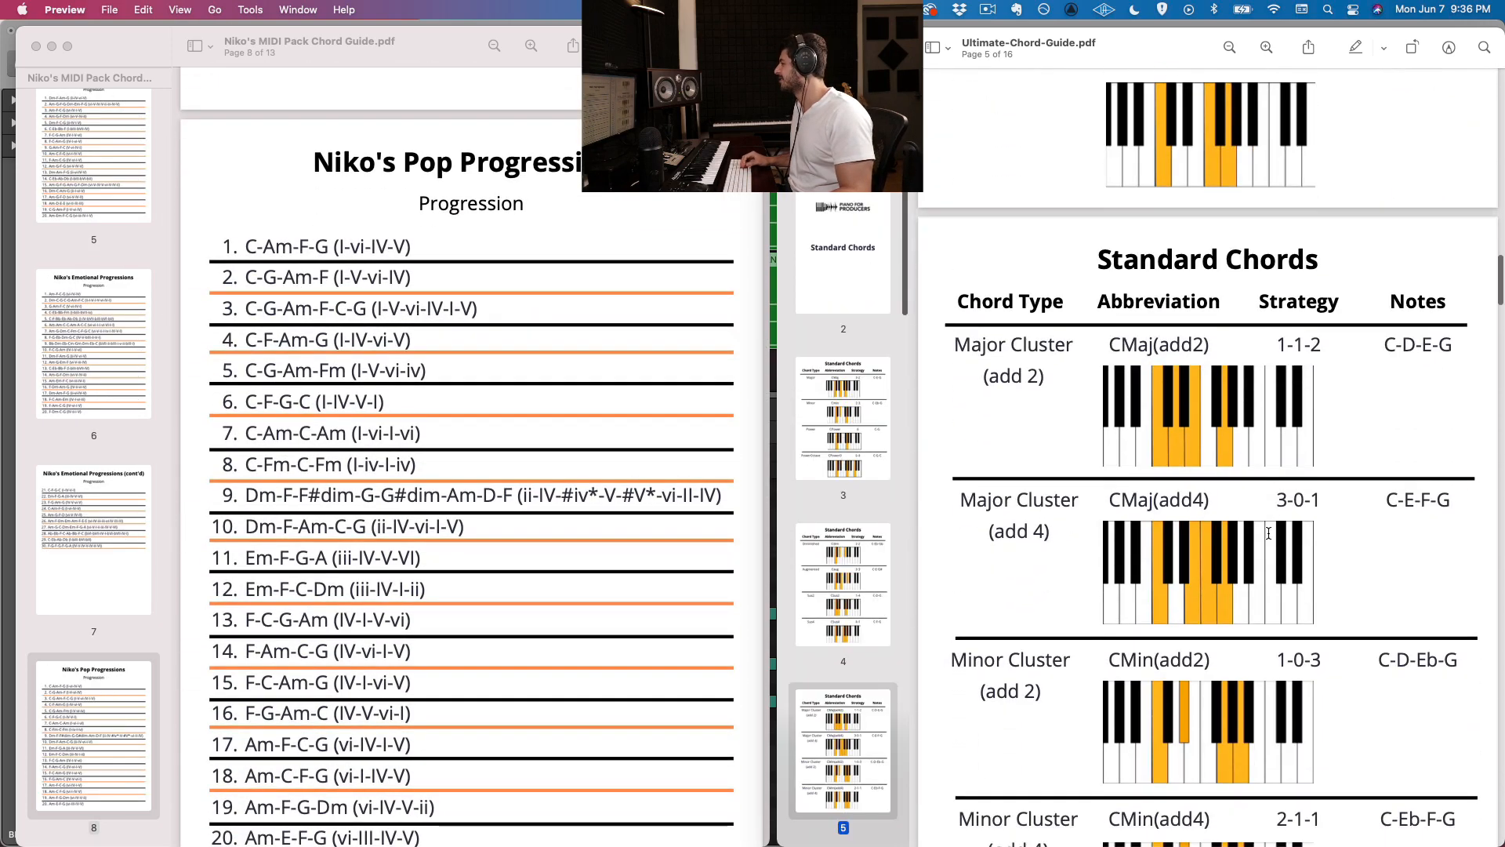
scroll(1269, 534, "down", 3)
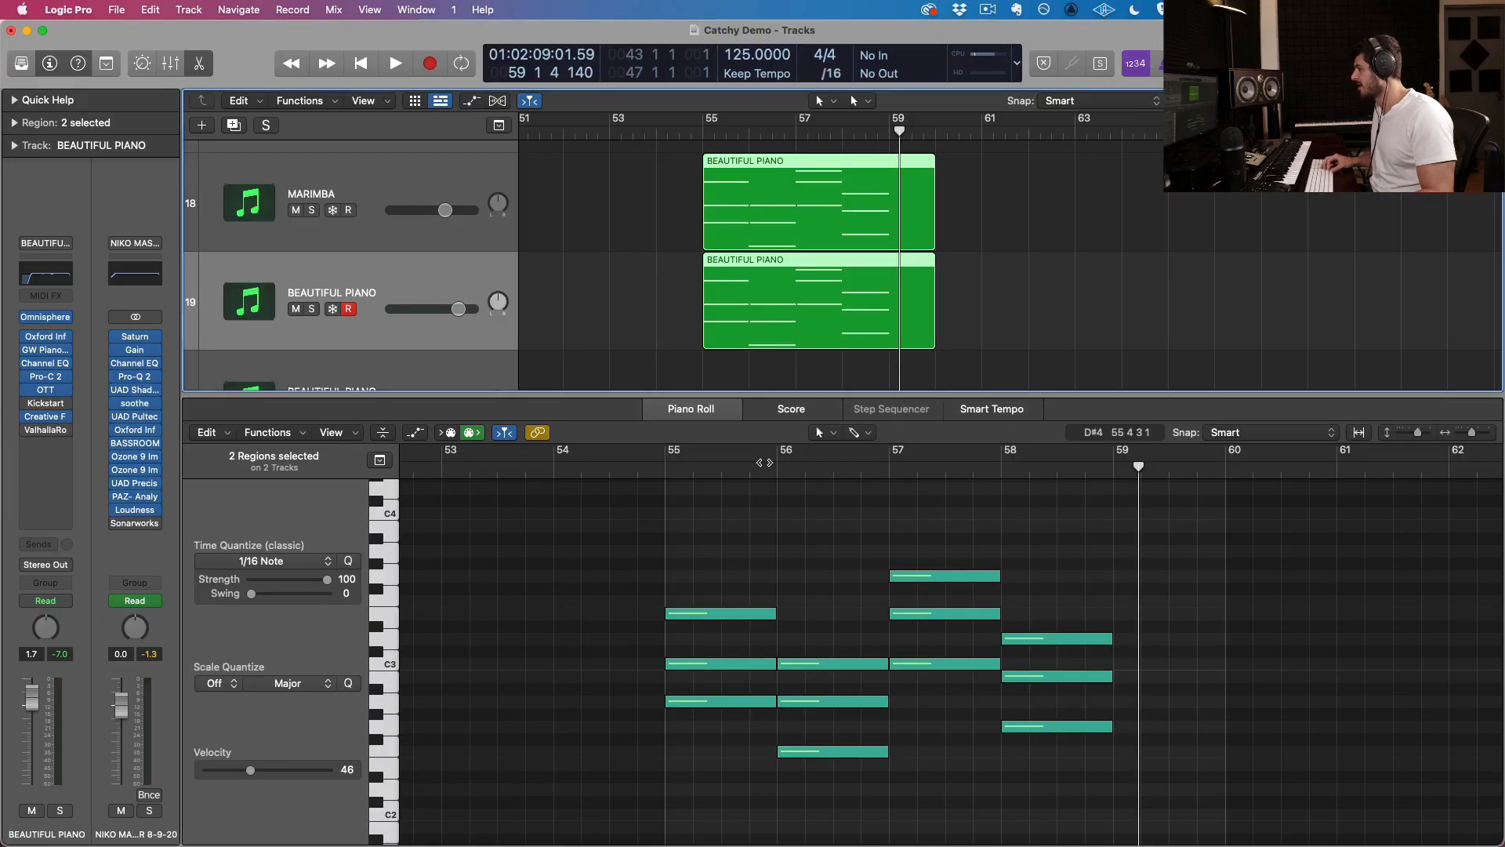
Back in Logic Pro, delete the chord region from the BEAUTIFUL PIANO track
left_click_drag(636, 203, 802, 317)
left_click_drag(652, 314, 747, 343)
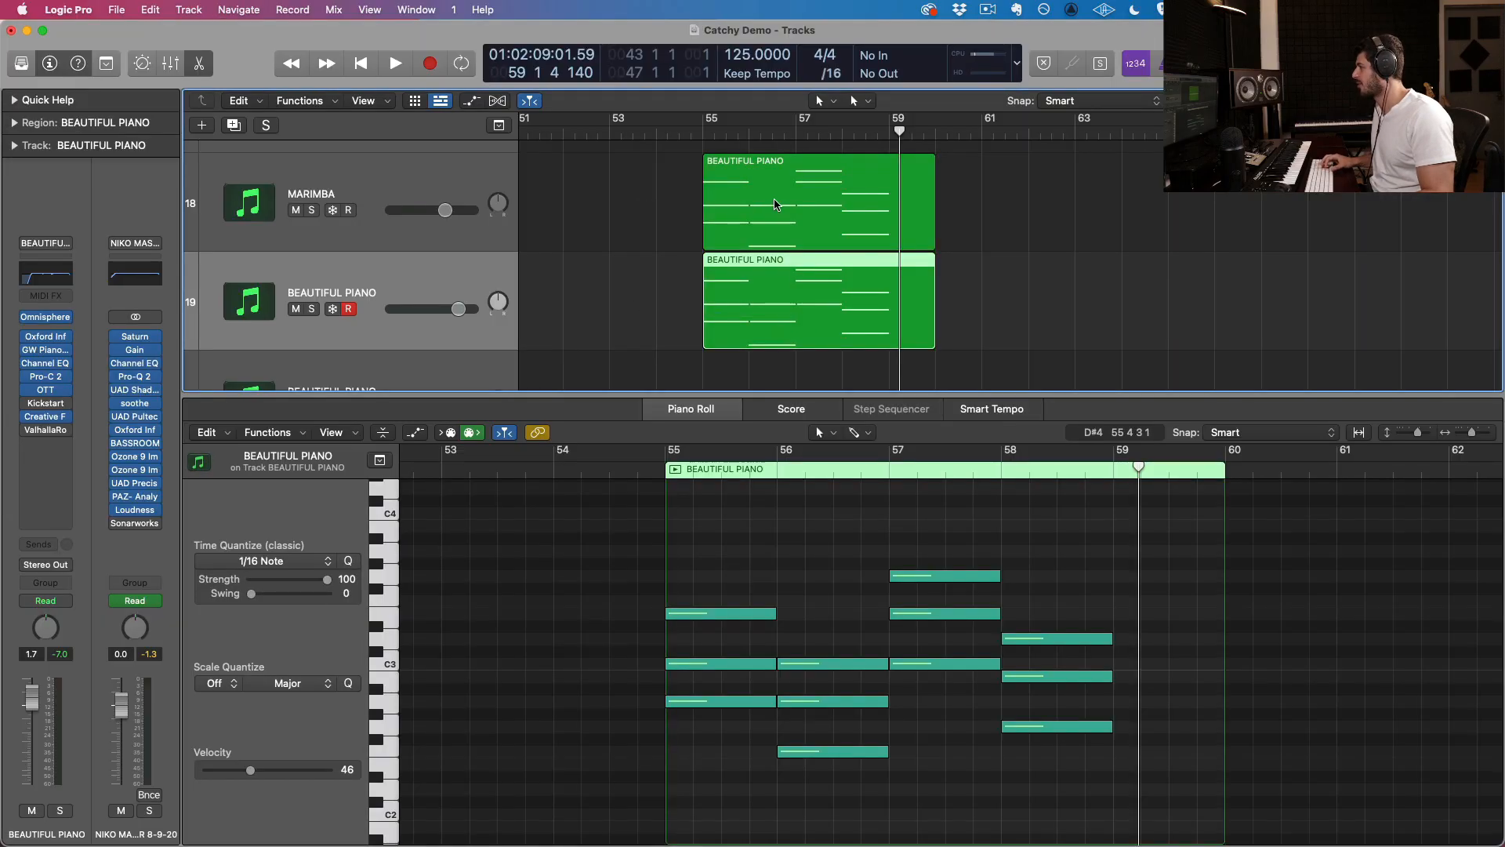
key("Delete")
Clear all chord notes from the remaining region on the MARIMBA track
left_click(776, 206)
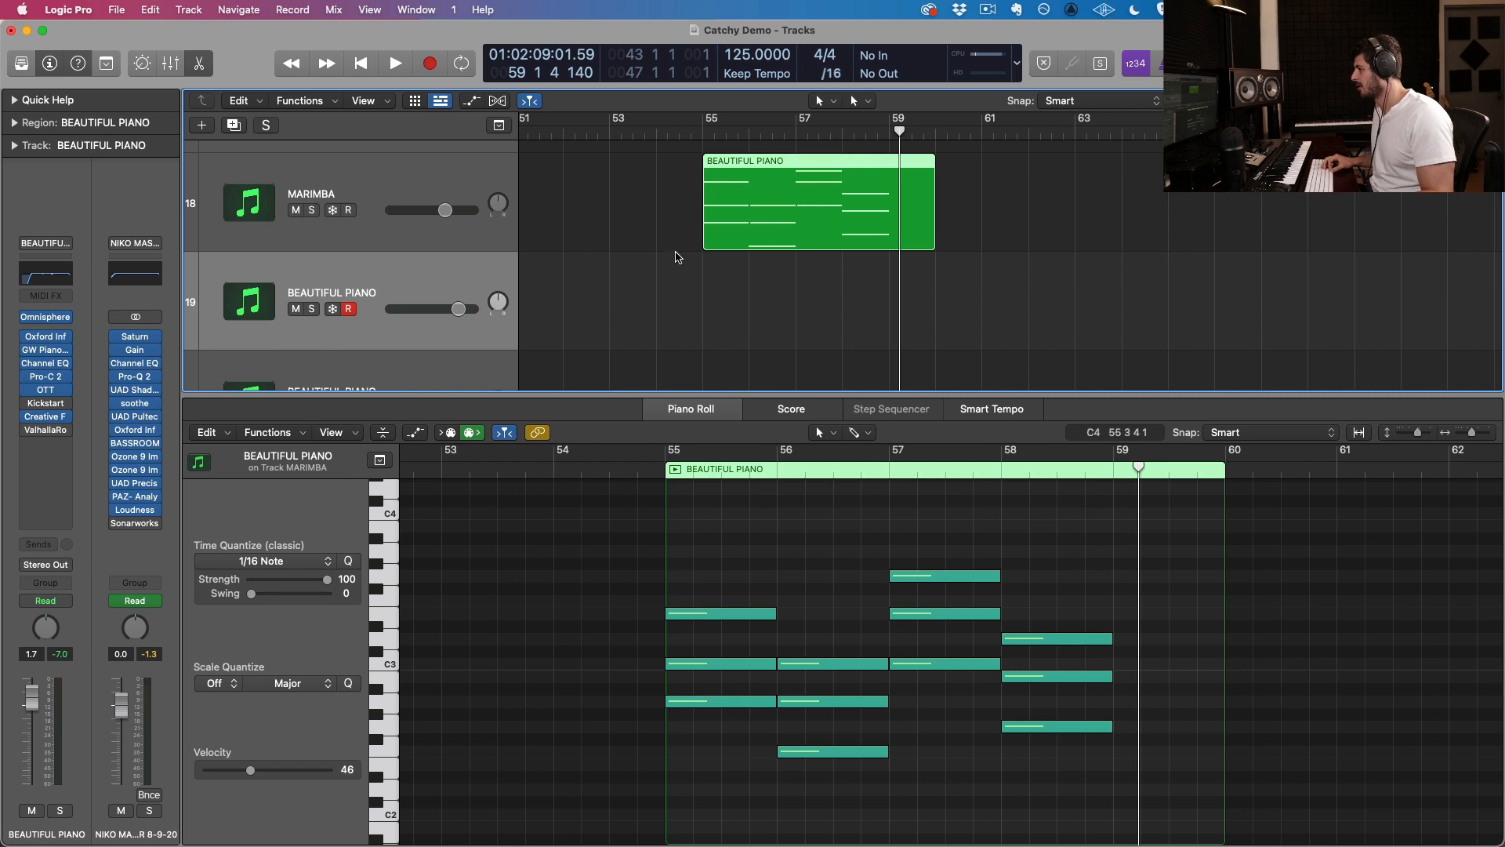
left_click_drag(728, 567, 728, 667)
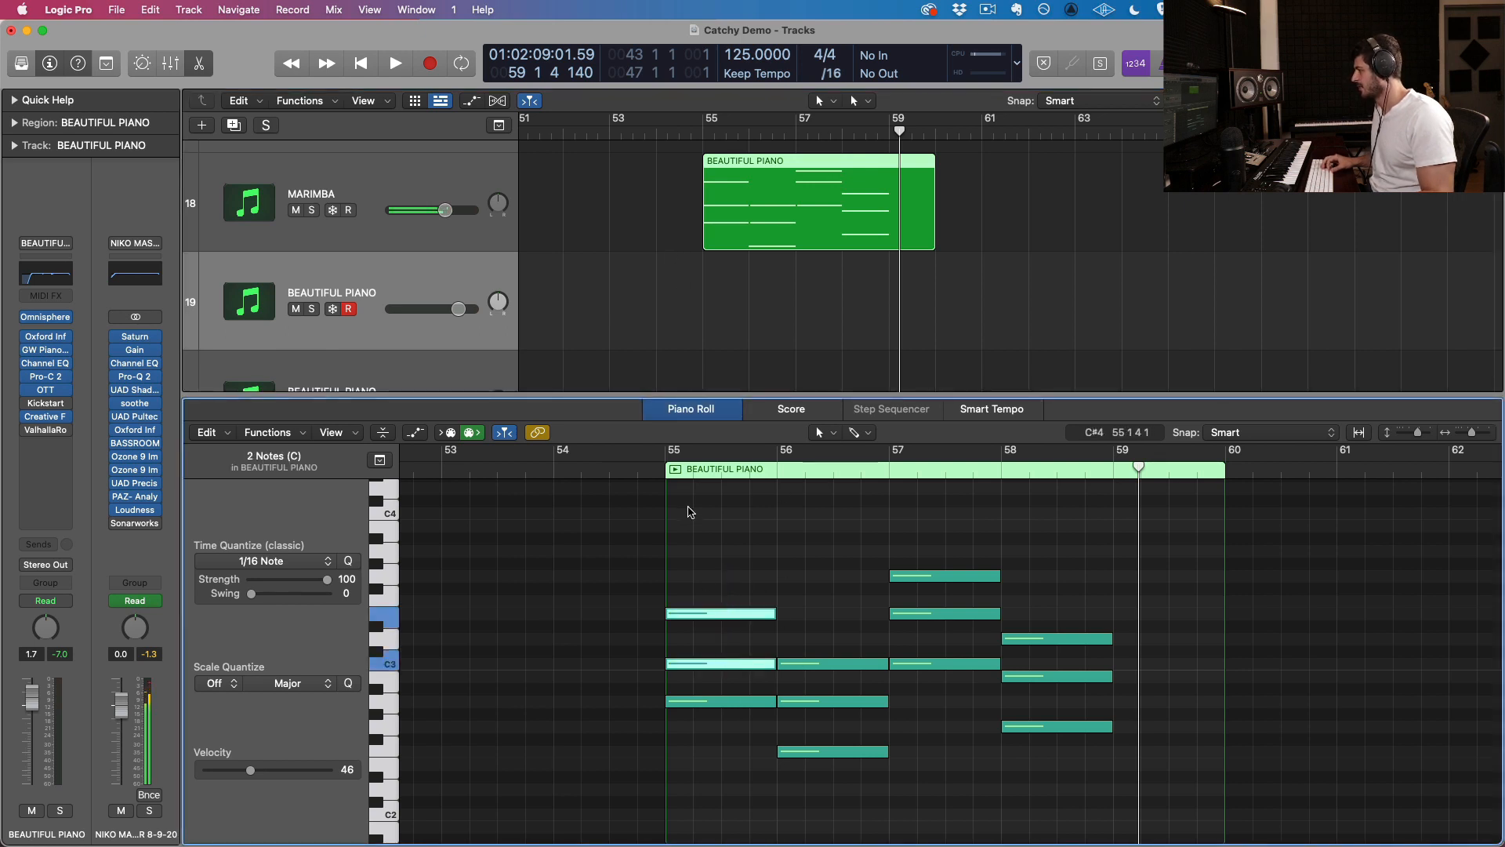
left_click_drag(688, 507, 1075, 788)
key("Delete")
key("Delete")
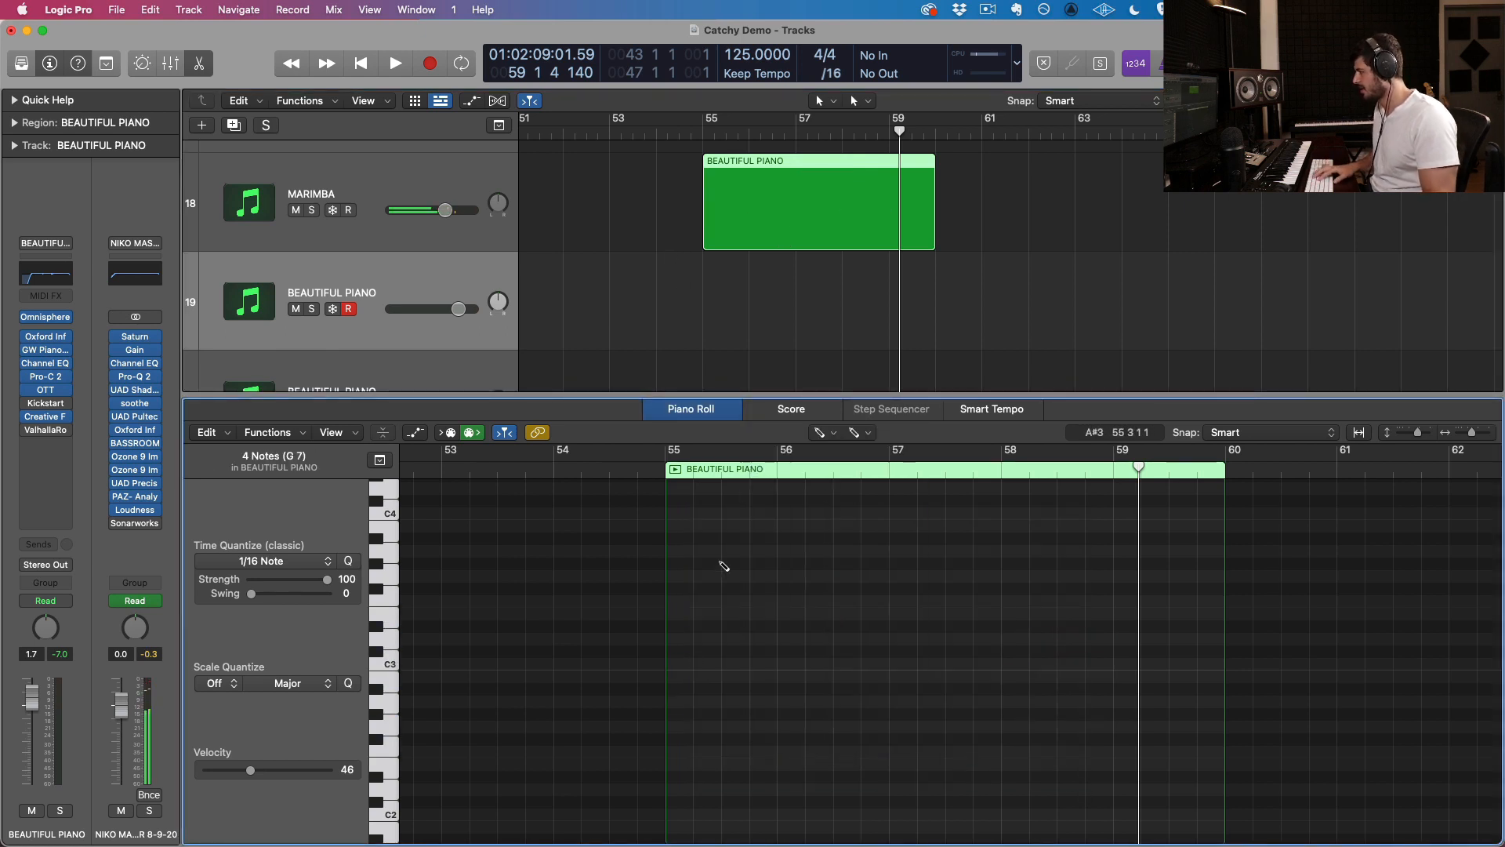
Build a one-bar C major add2 chord at bar 55 from C3, D3, E3 and G3, with a C2 bass note
left_click_drag(717, 616, 696, 645)
left_click(697, 665)
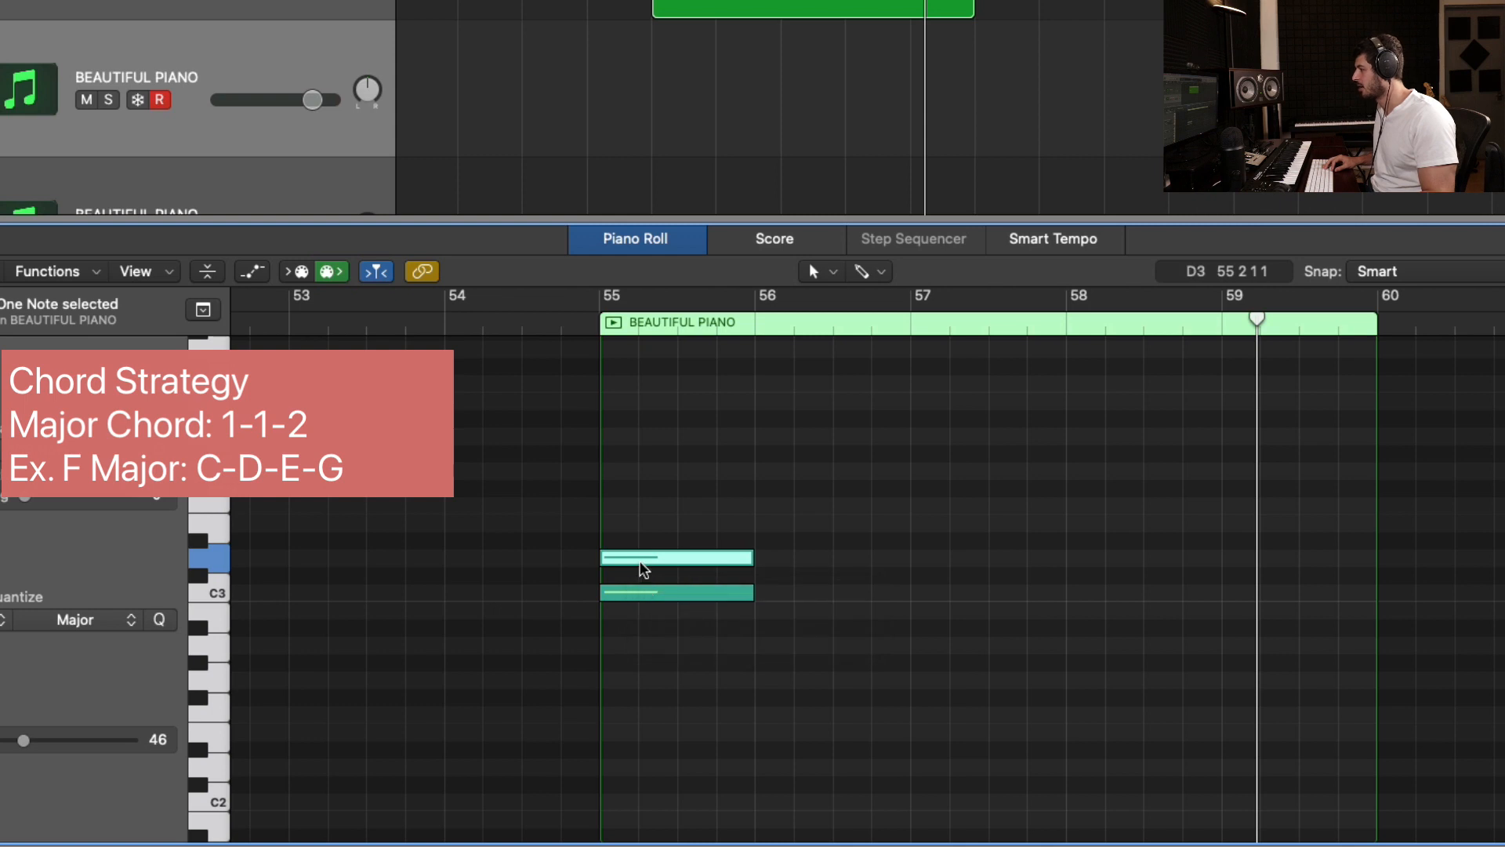
left_click_drag(642, 558, 648, 490)
left_click(650, 597)
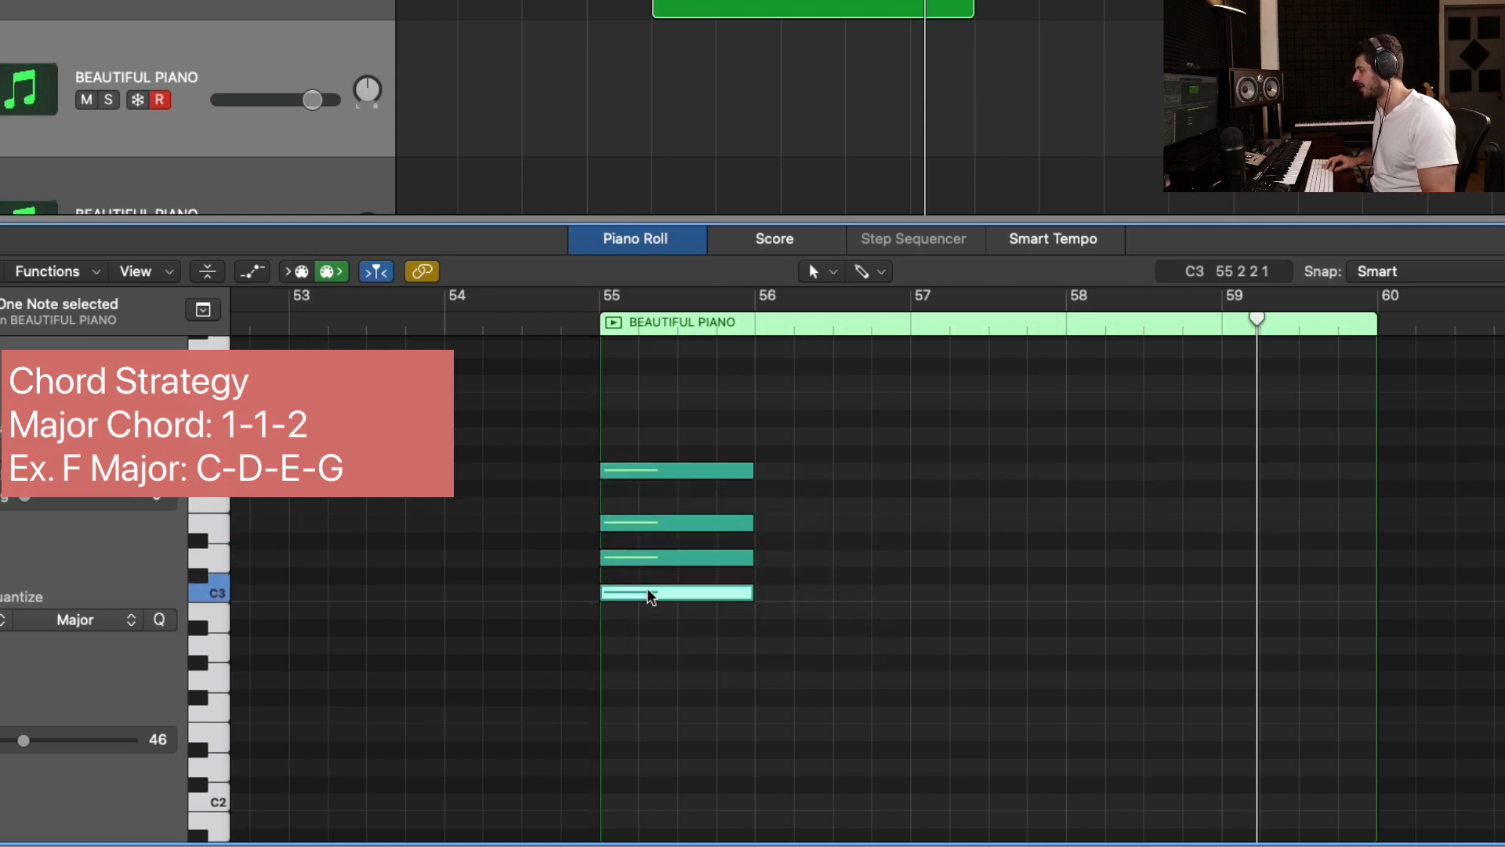
left_click_drag(650, 597, 657, 797)
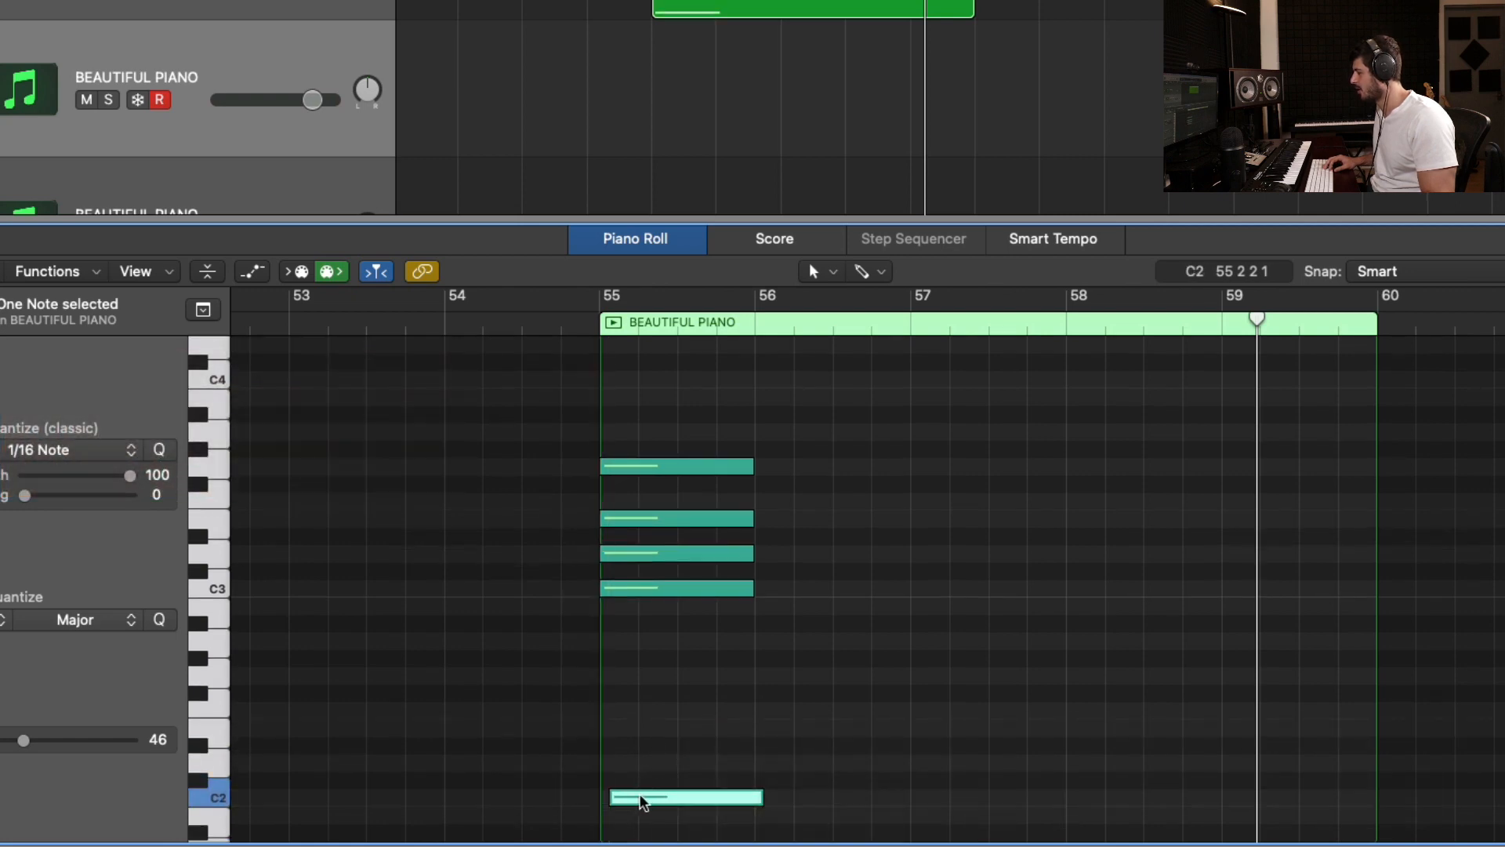
left_click_drag(646, 799, 635, 792)
key("alt+Up")
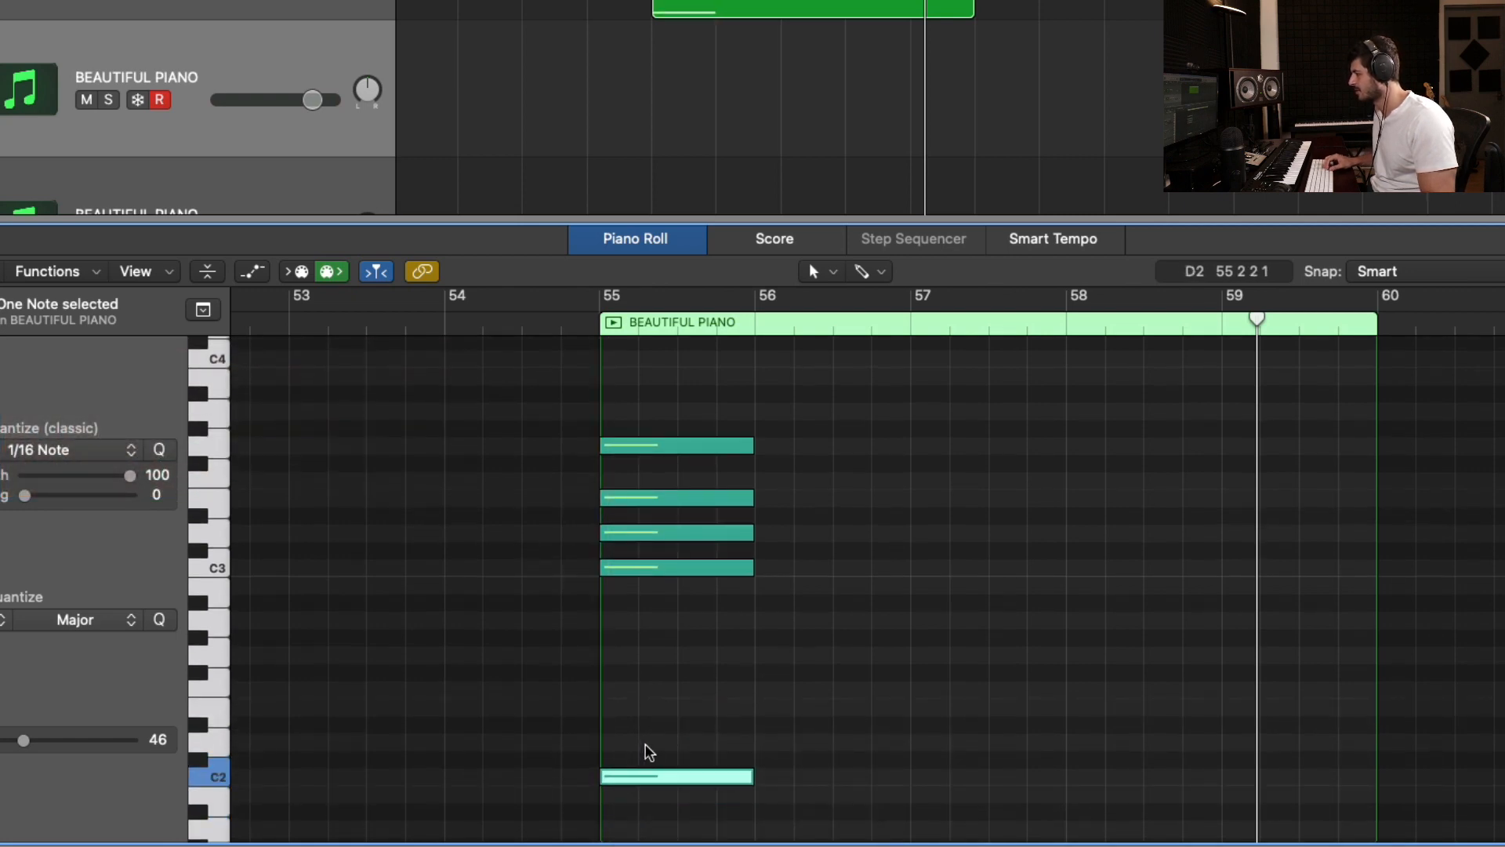
Move the region from the MARIMBA track down to the BEAUTIFUL PIANO track and play it from bar 55
left_click_drag(696, 4, 695, 60)
left_click(820, 559)
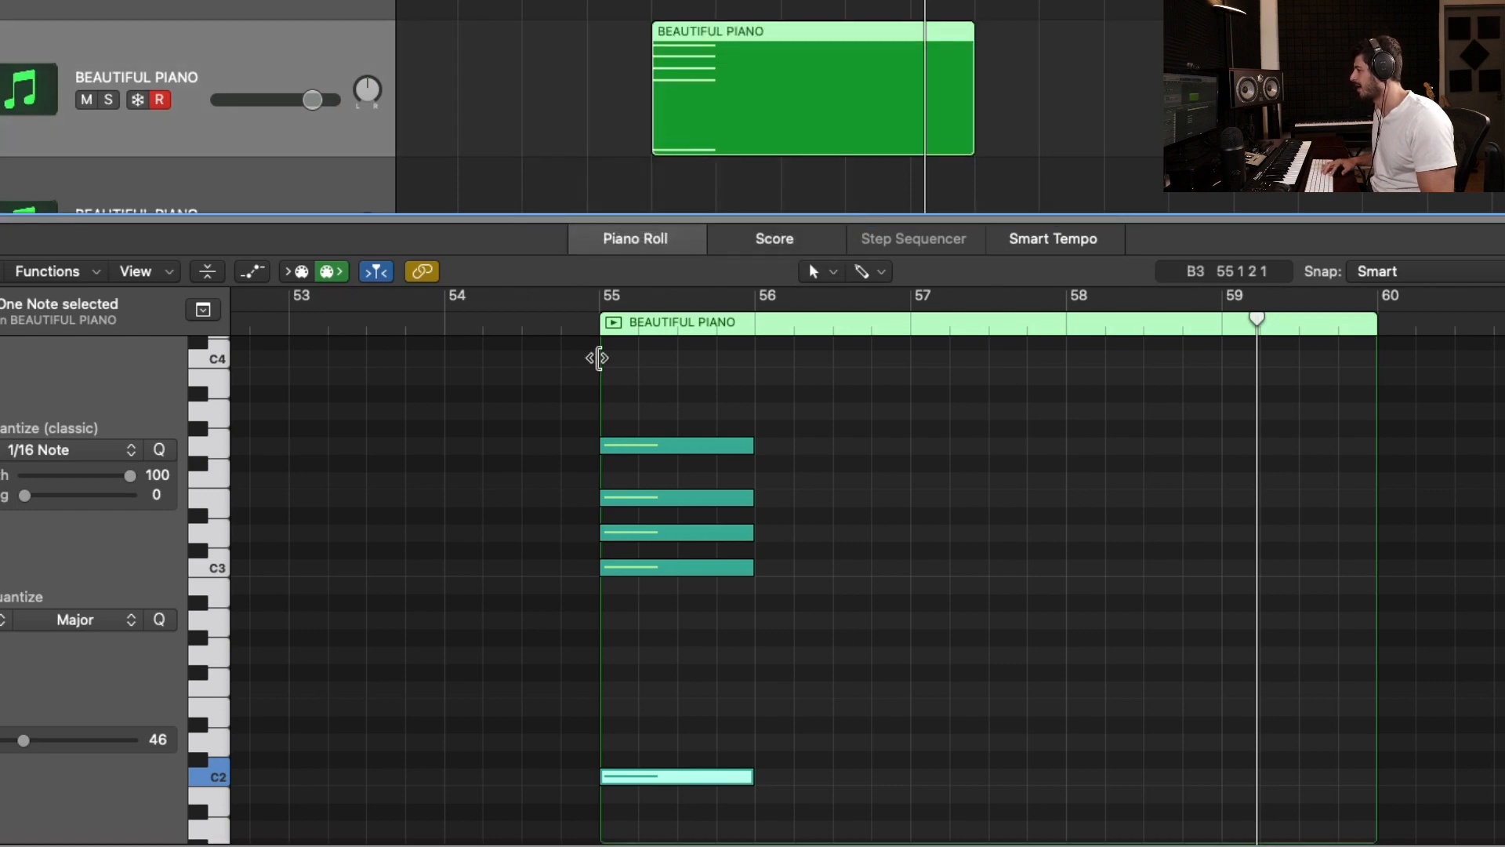
left_click(600, 303)
key("space")
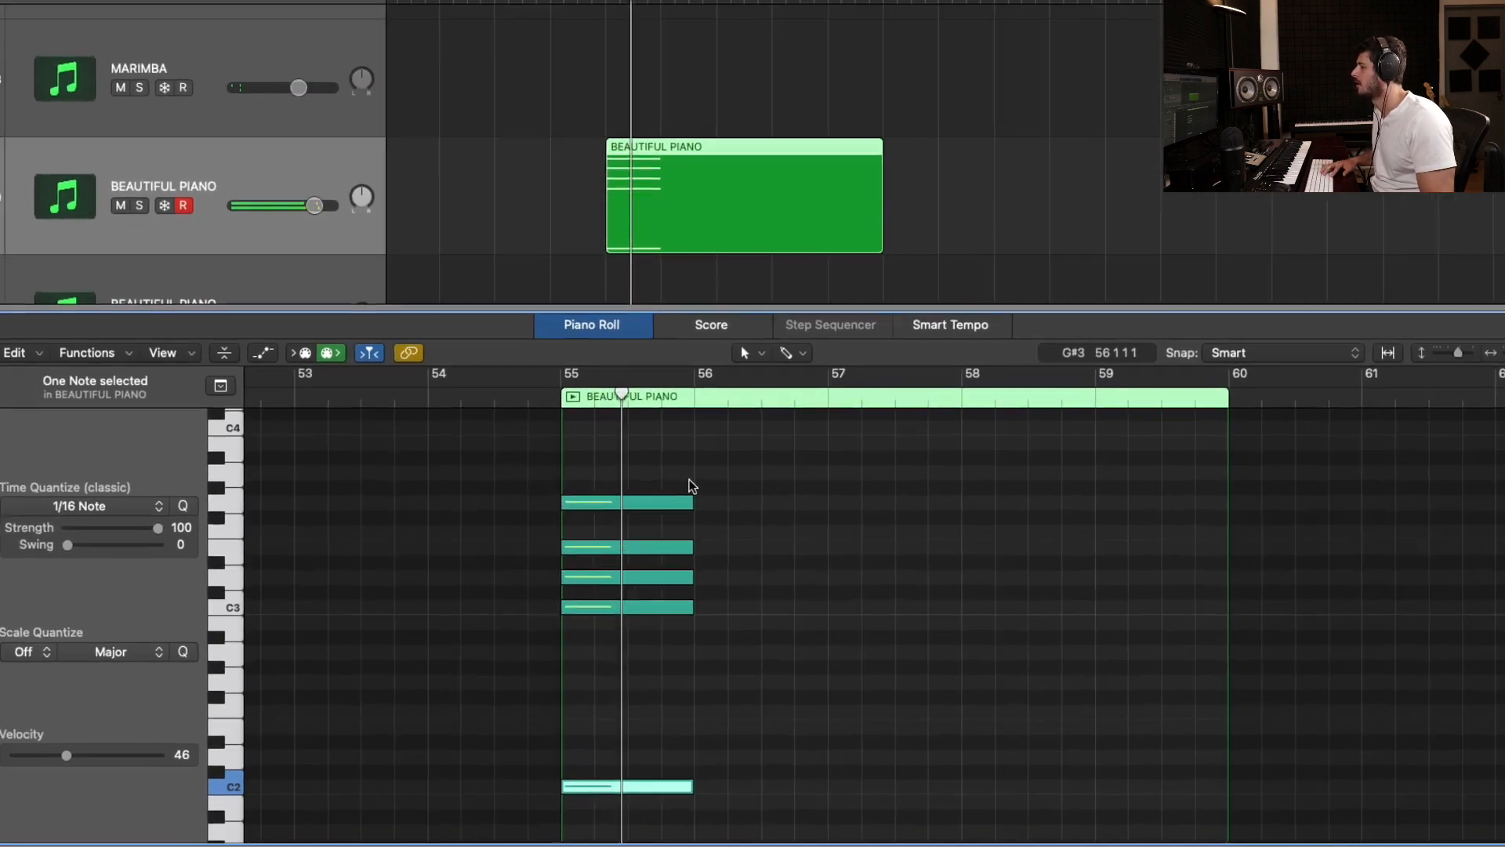
left_click(806, 636)
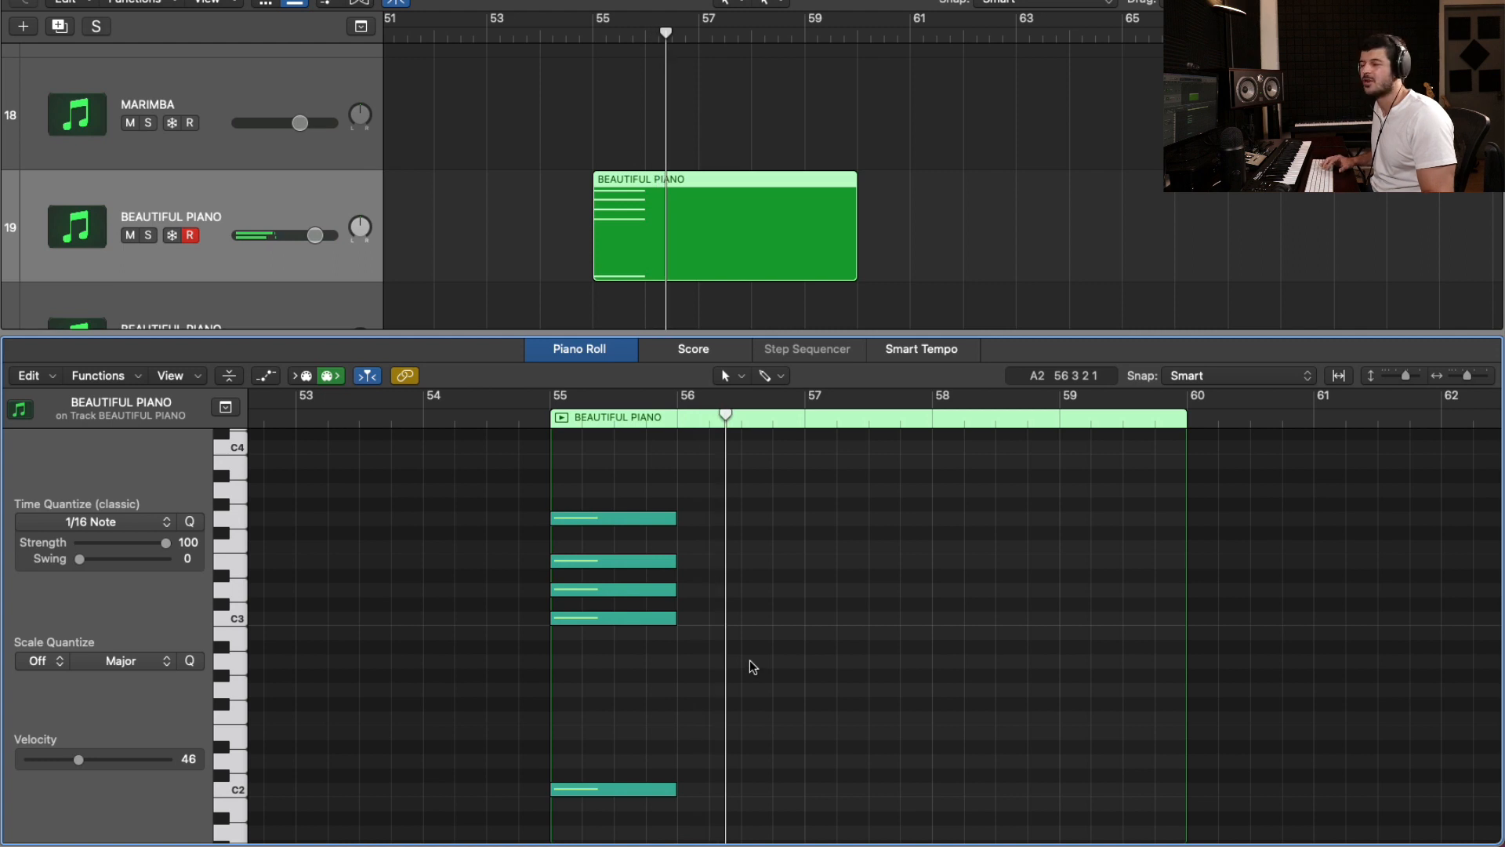
Spread the bar 55 chord by raising D3 to D4 and E3 to E5, and play it from bar 55
left_click_drag(647, 558, 646, 558)
key("super+Up")
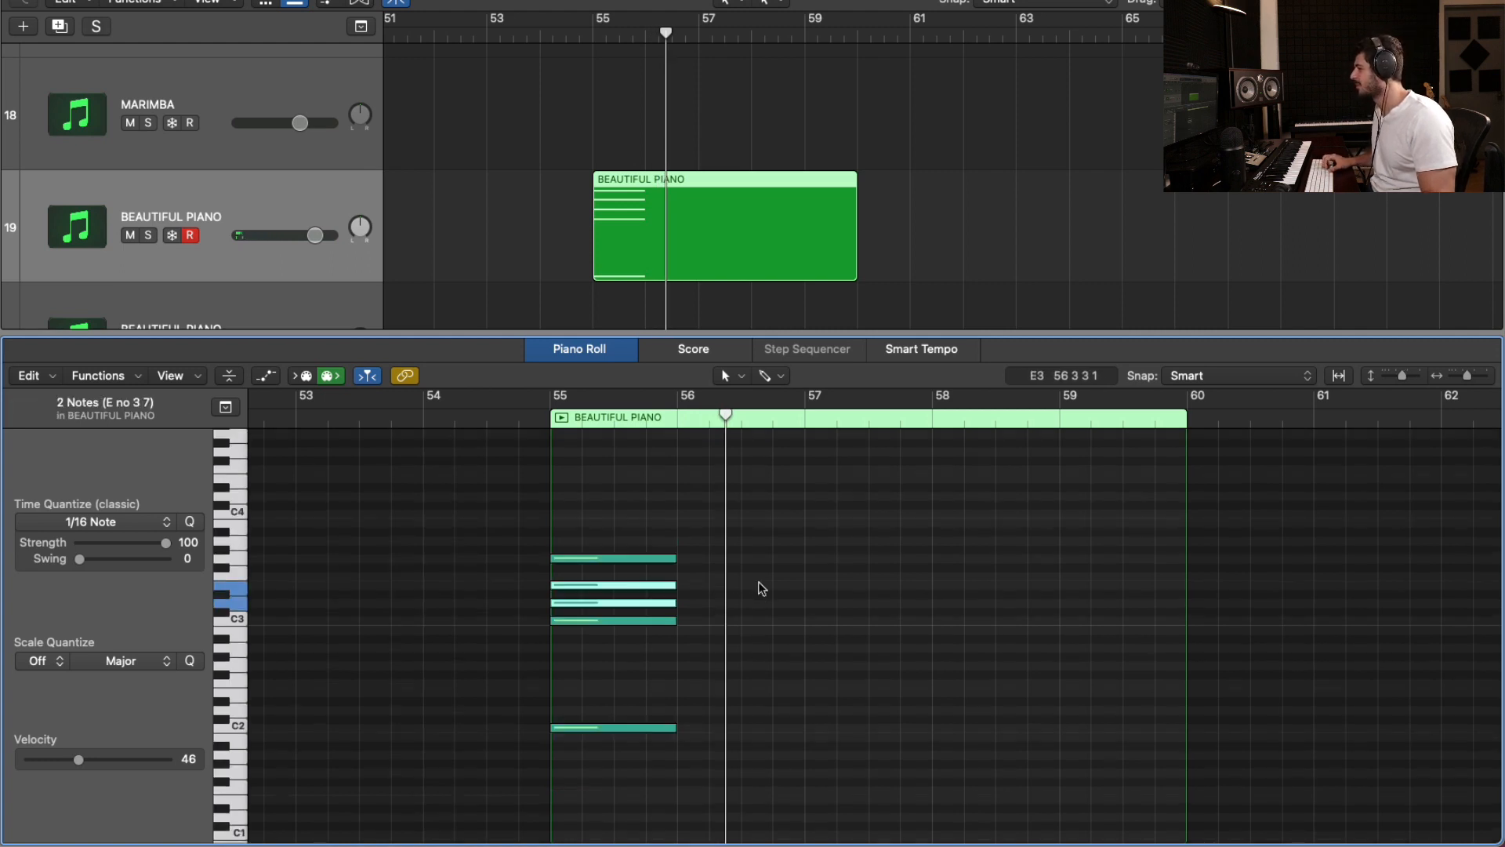
scroll(753, 589, "up", 1)
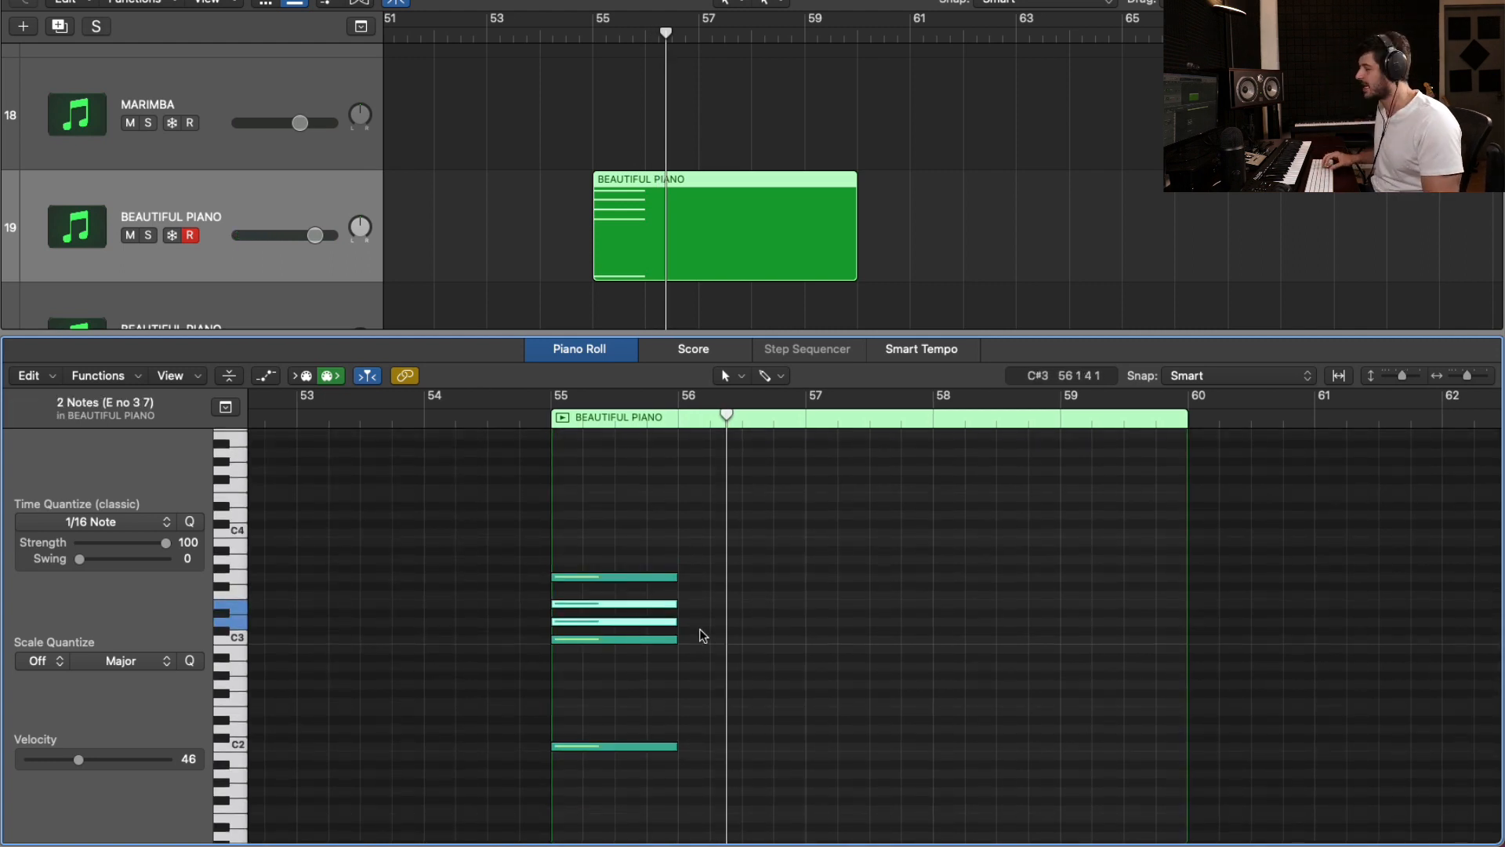
left_click_drag(708, 636, 669, 627)
key("shift+alt+Up")
left_click(657, 605)
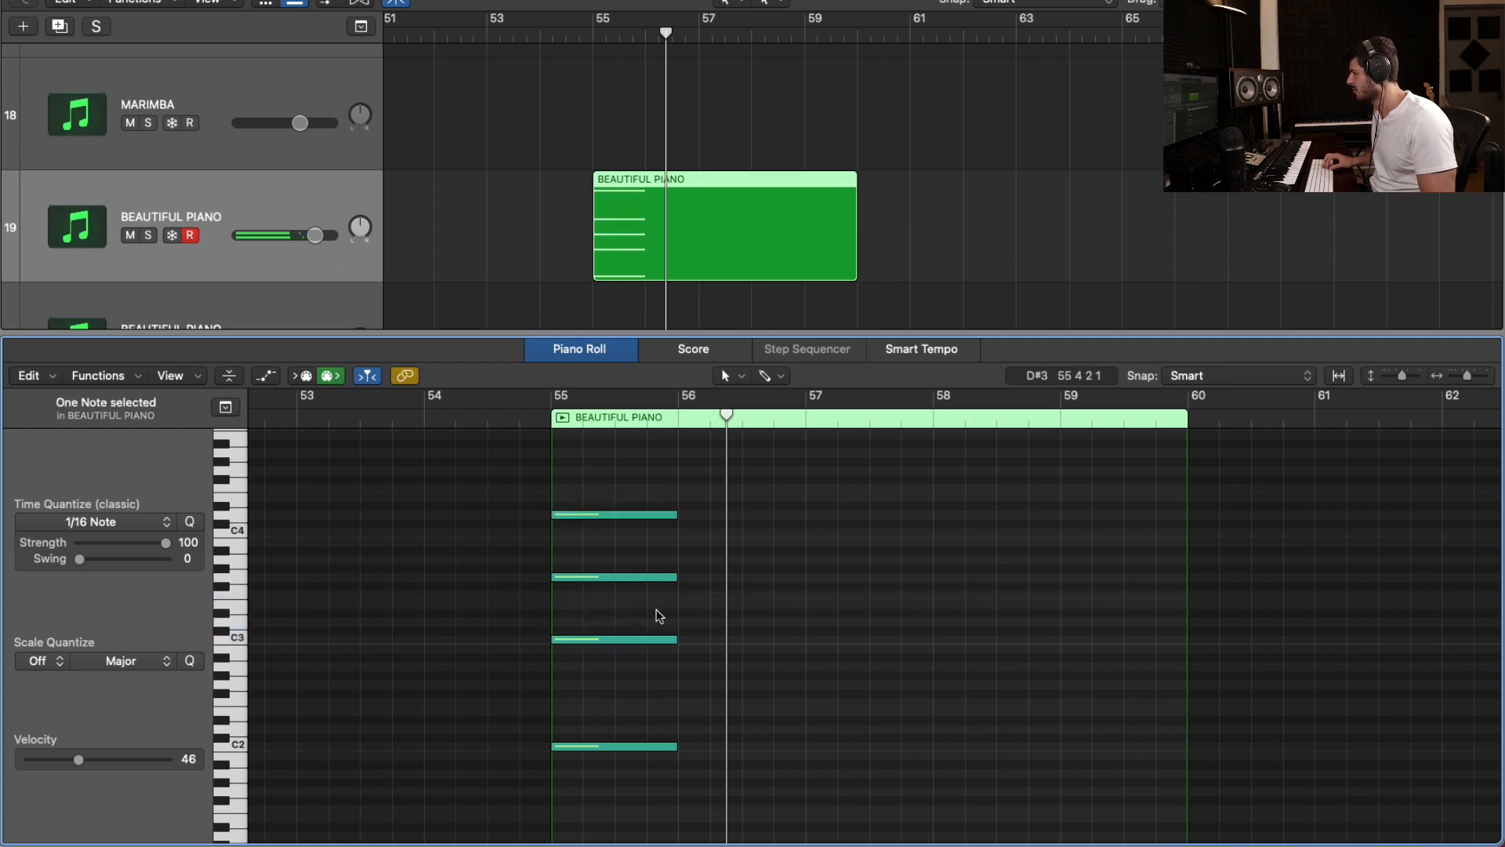
scroll(659, 615, "up", 2)
key("super+Up")
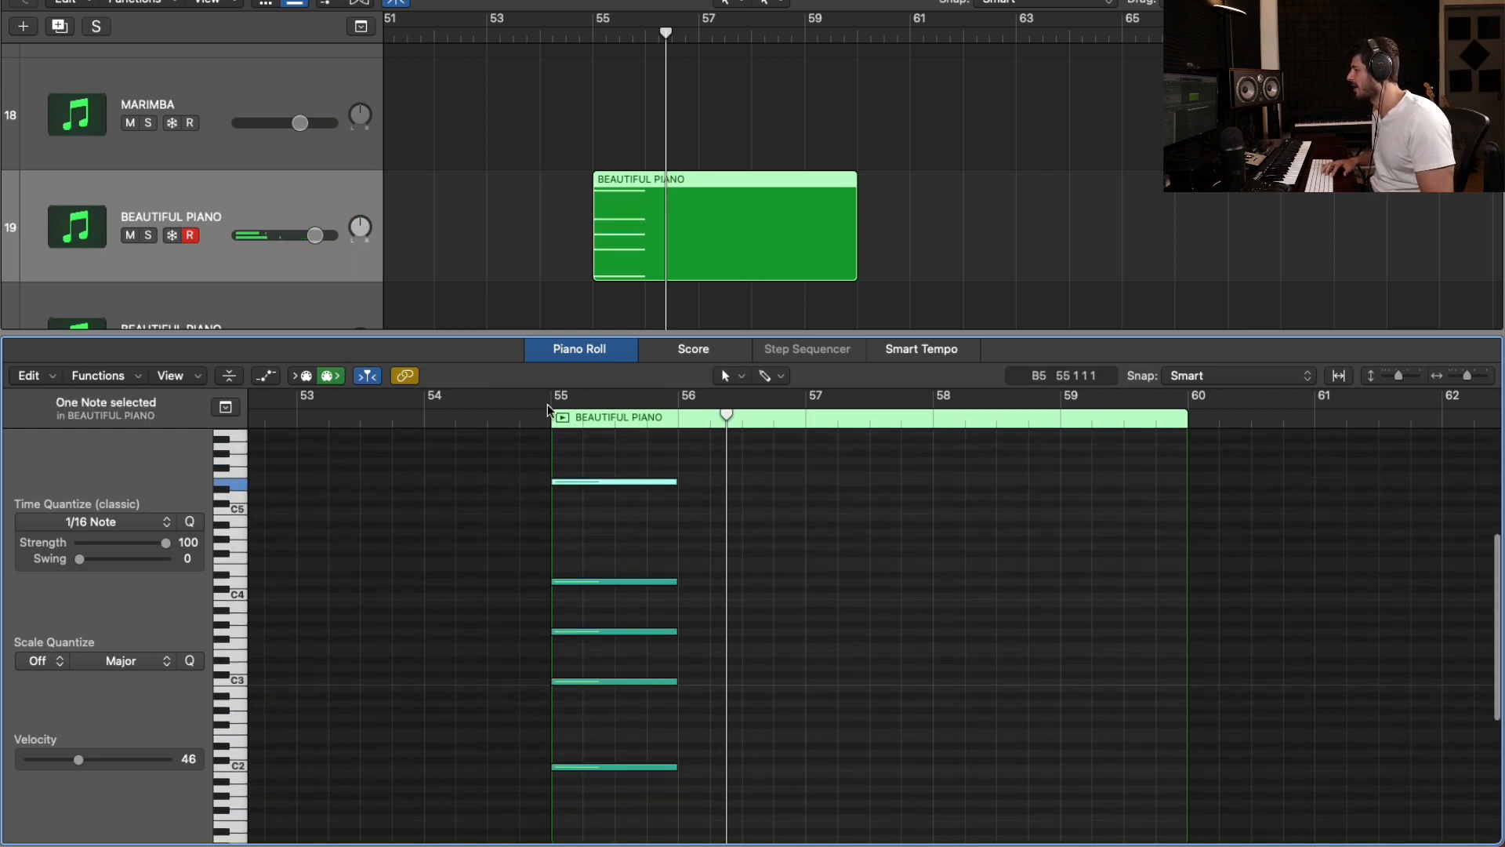
left_click(557, 421)
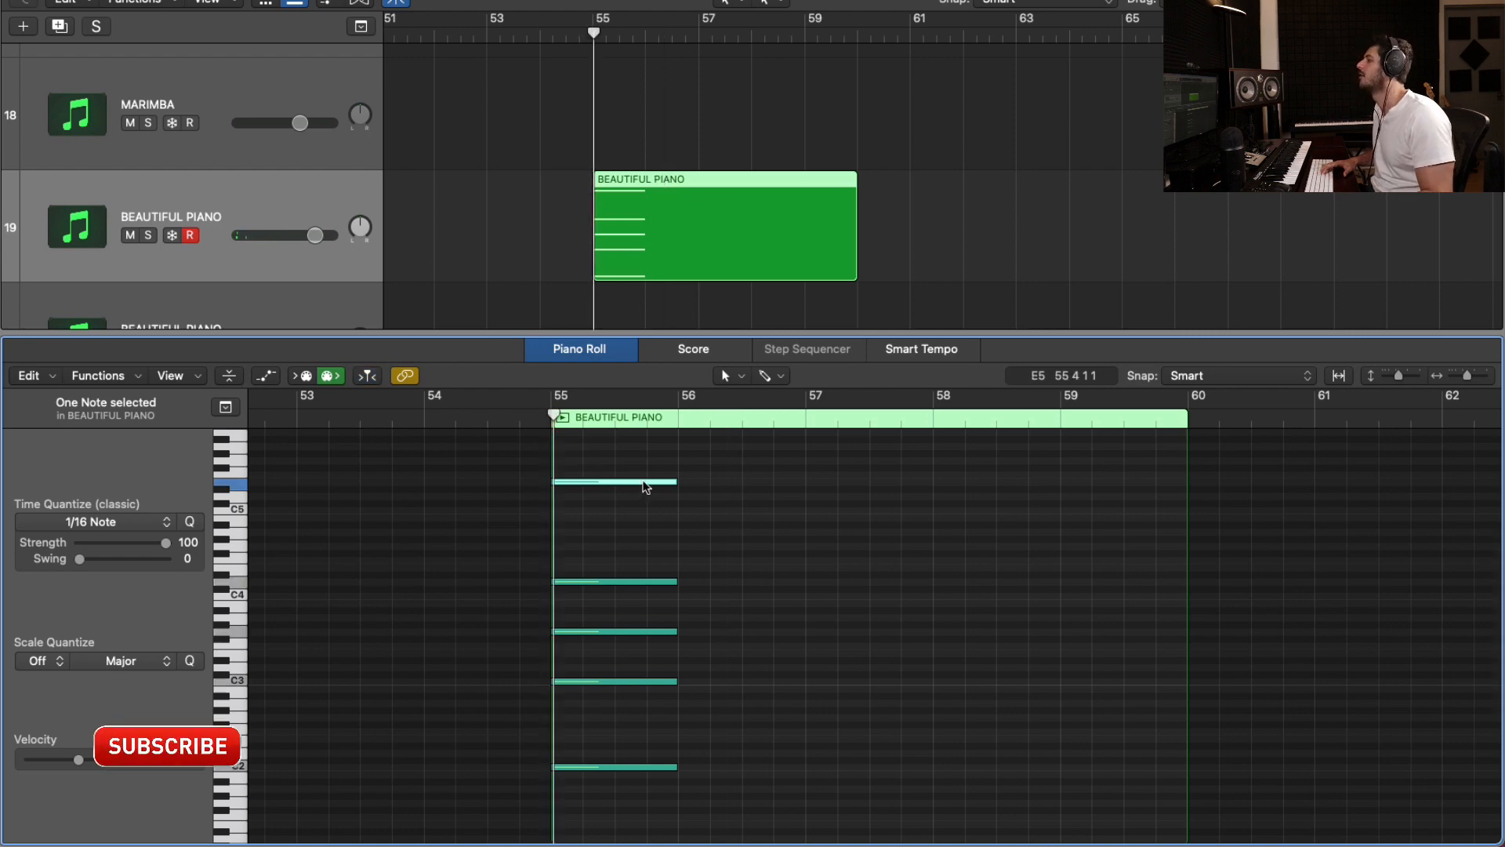
key("space")
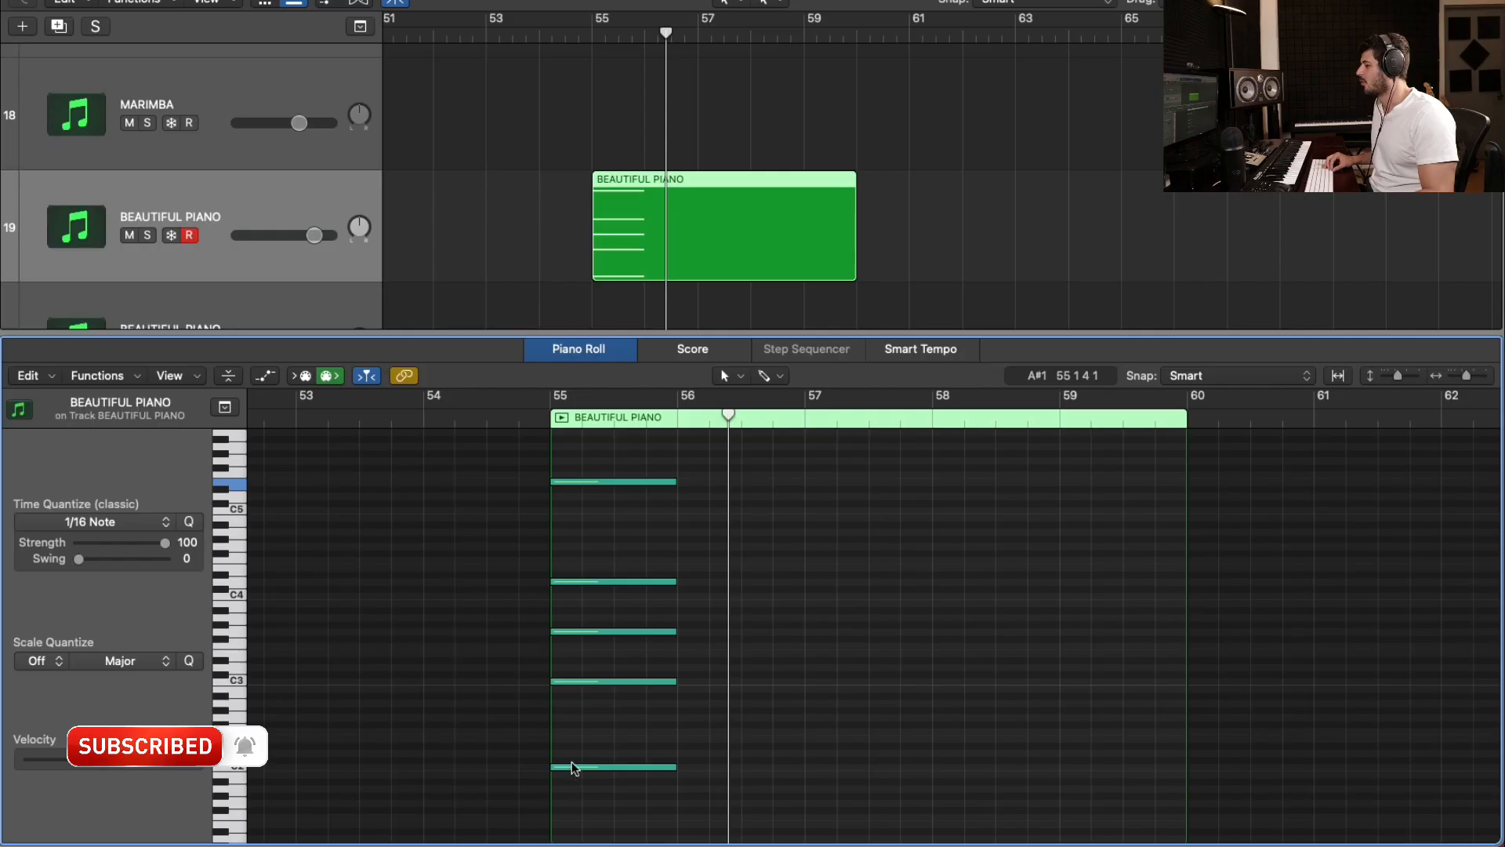
Examine the key layout around C3 on the on-screen piano keyboard, then close it
left_click(575, 766)
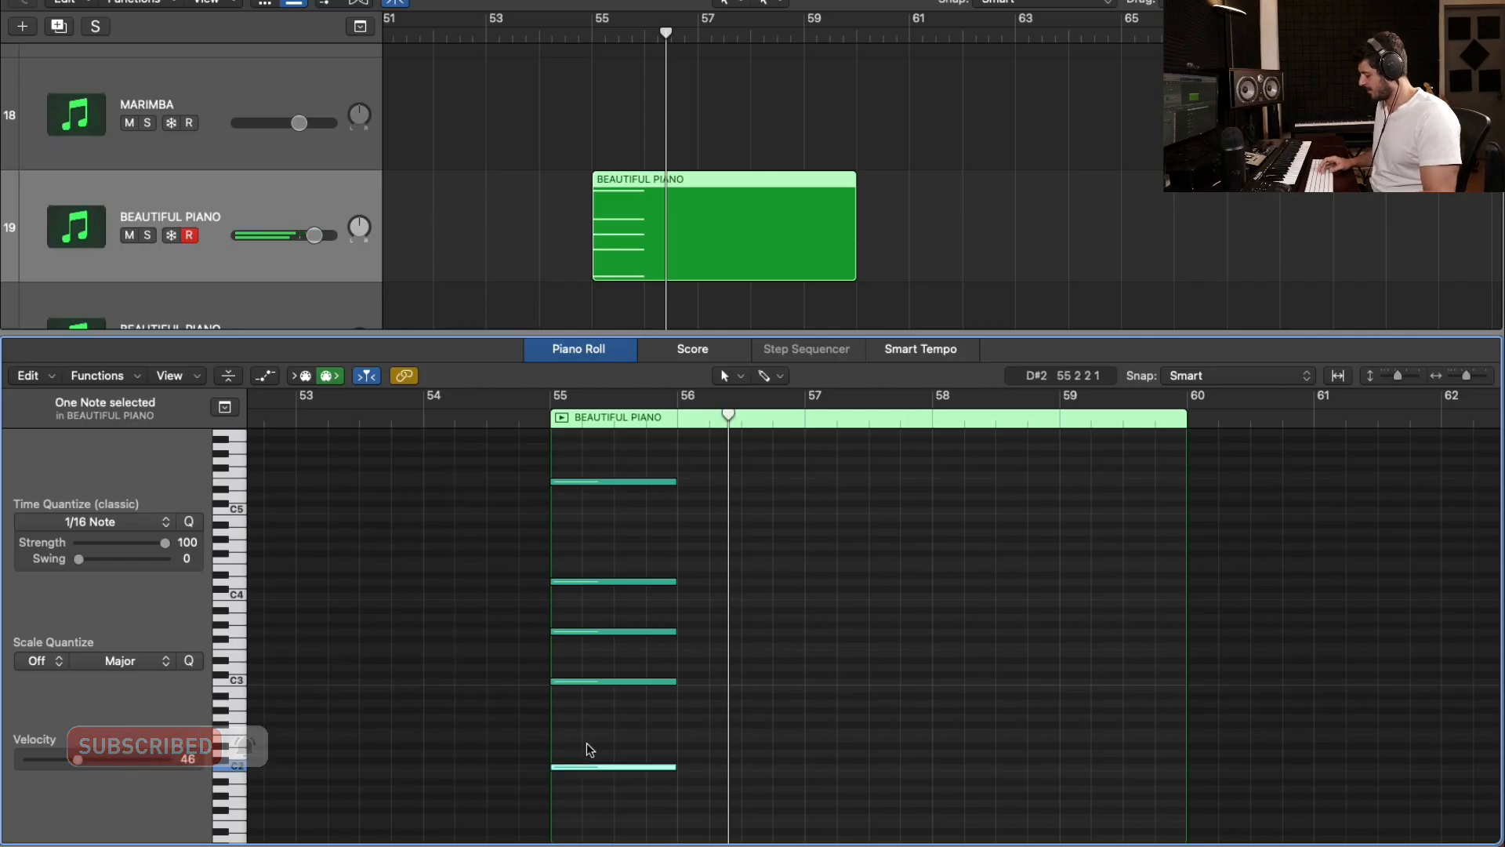
key("super+k")
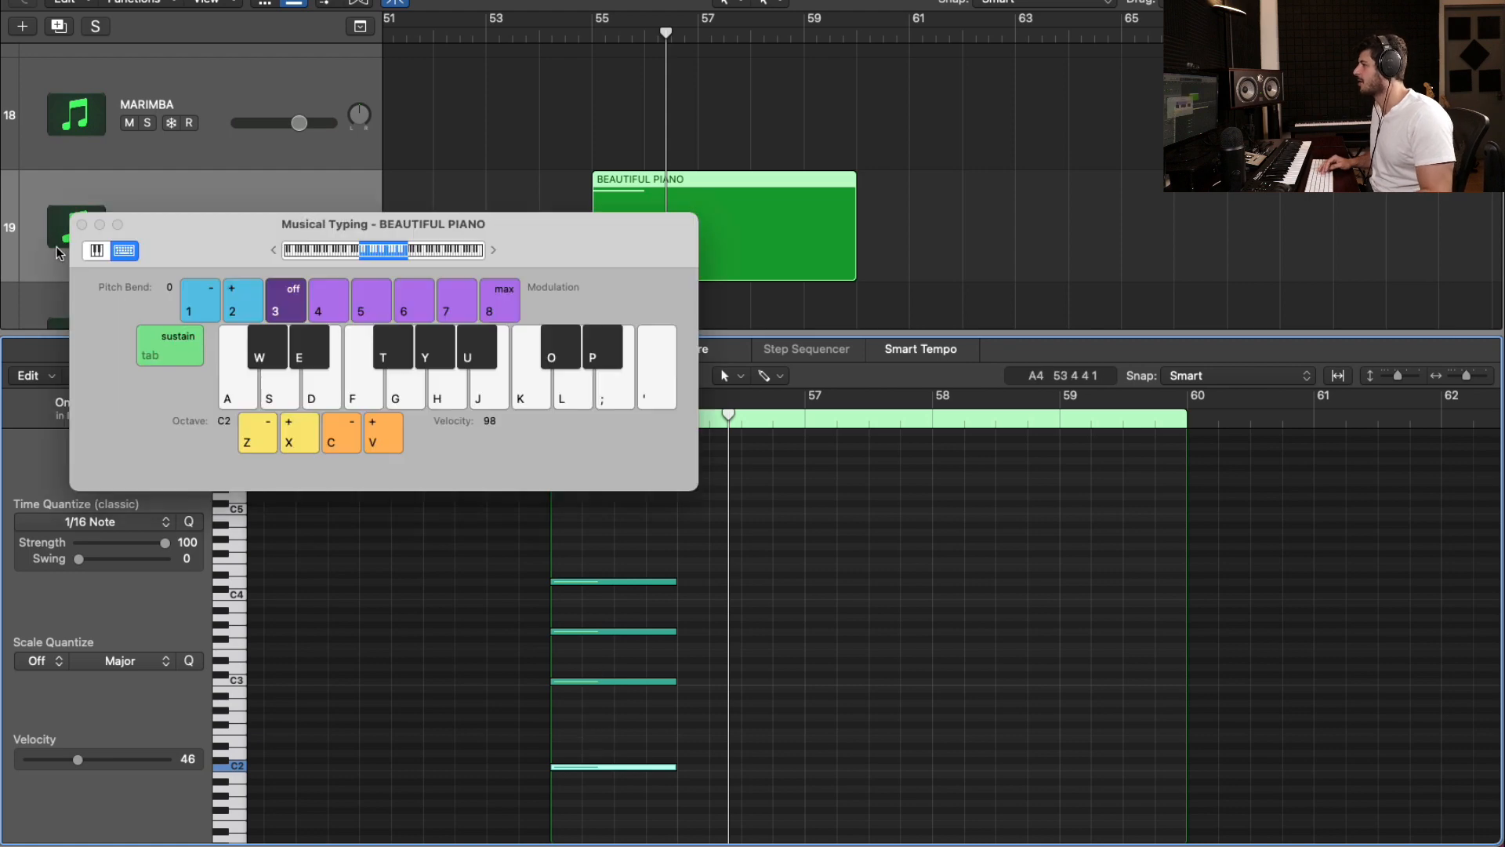
left_click(96, 250)
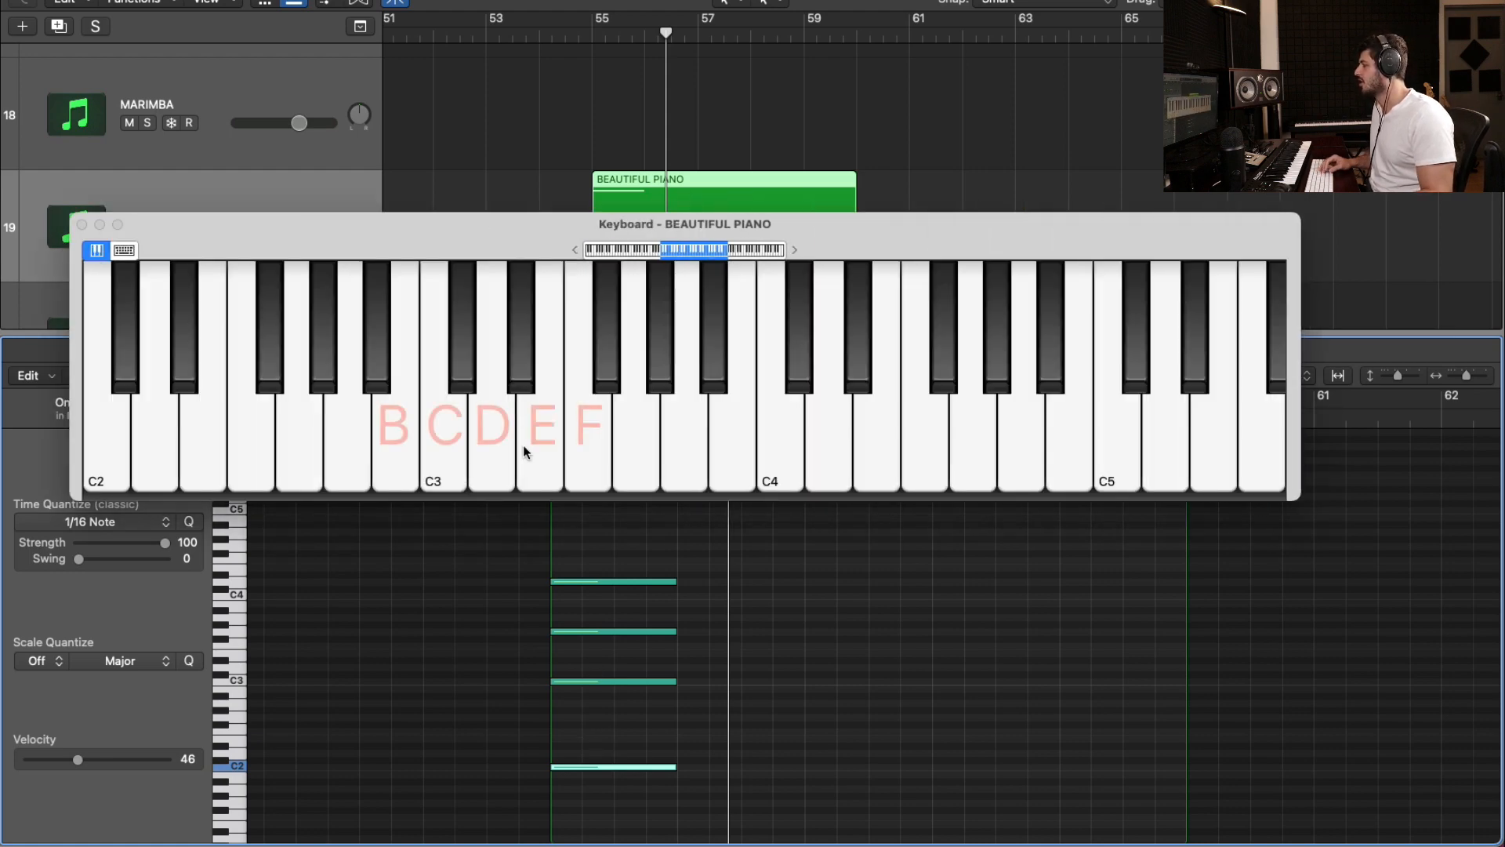
left_click(529, 314)
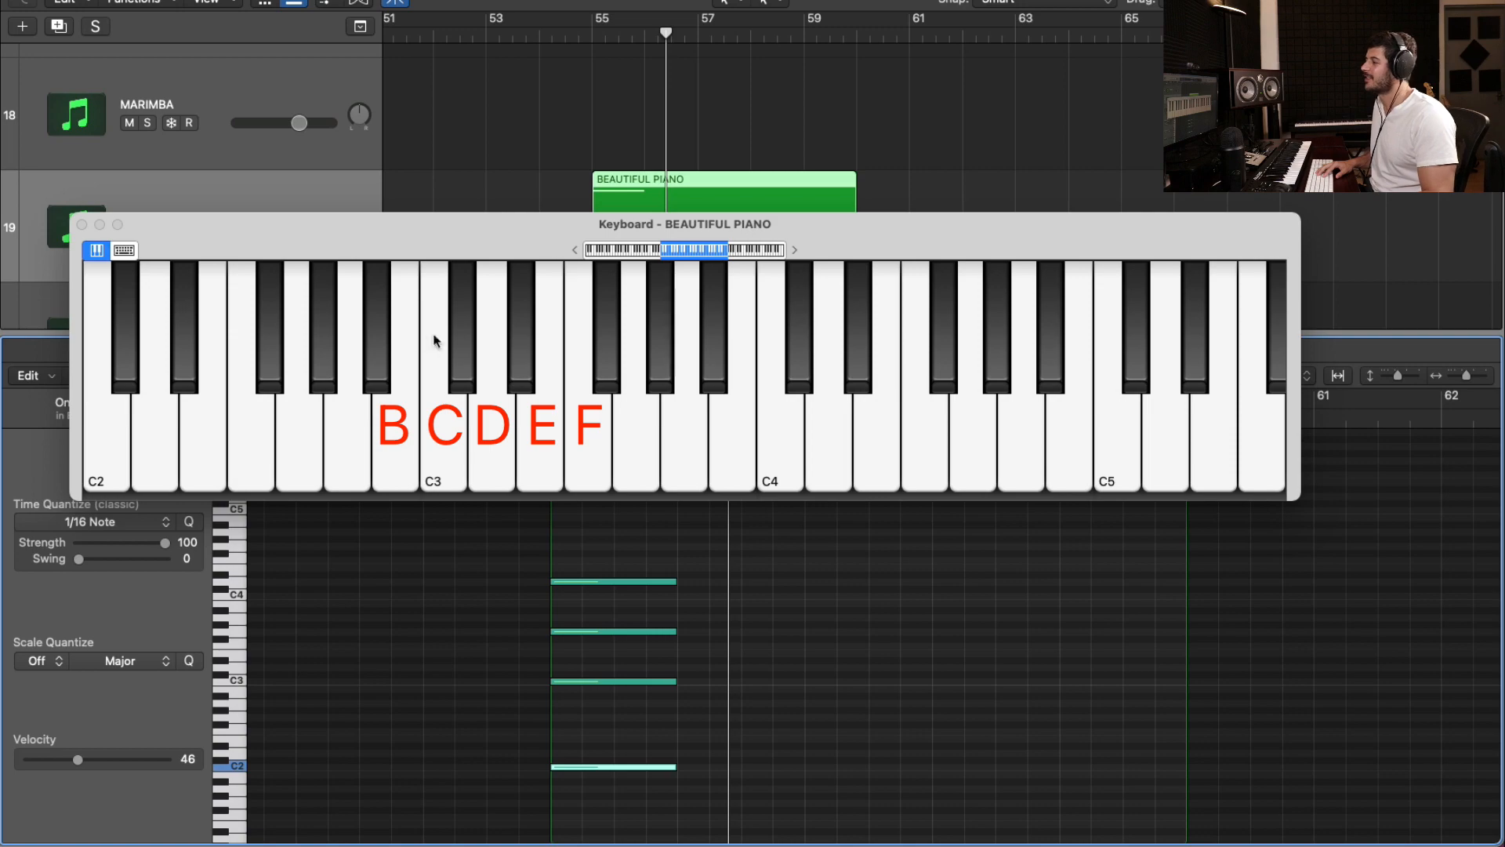
left_click(409, 335)
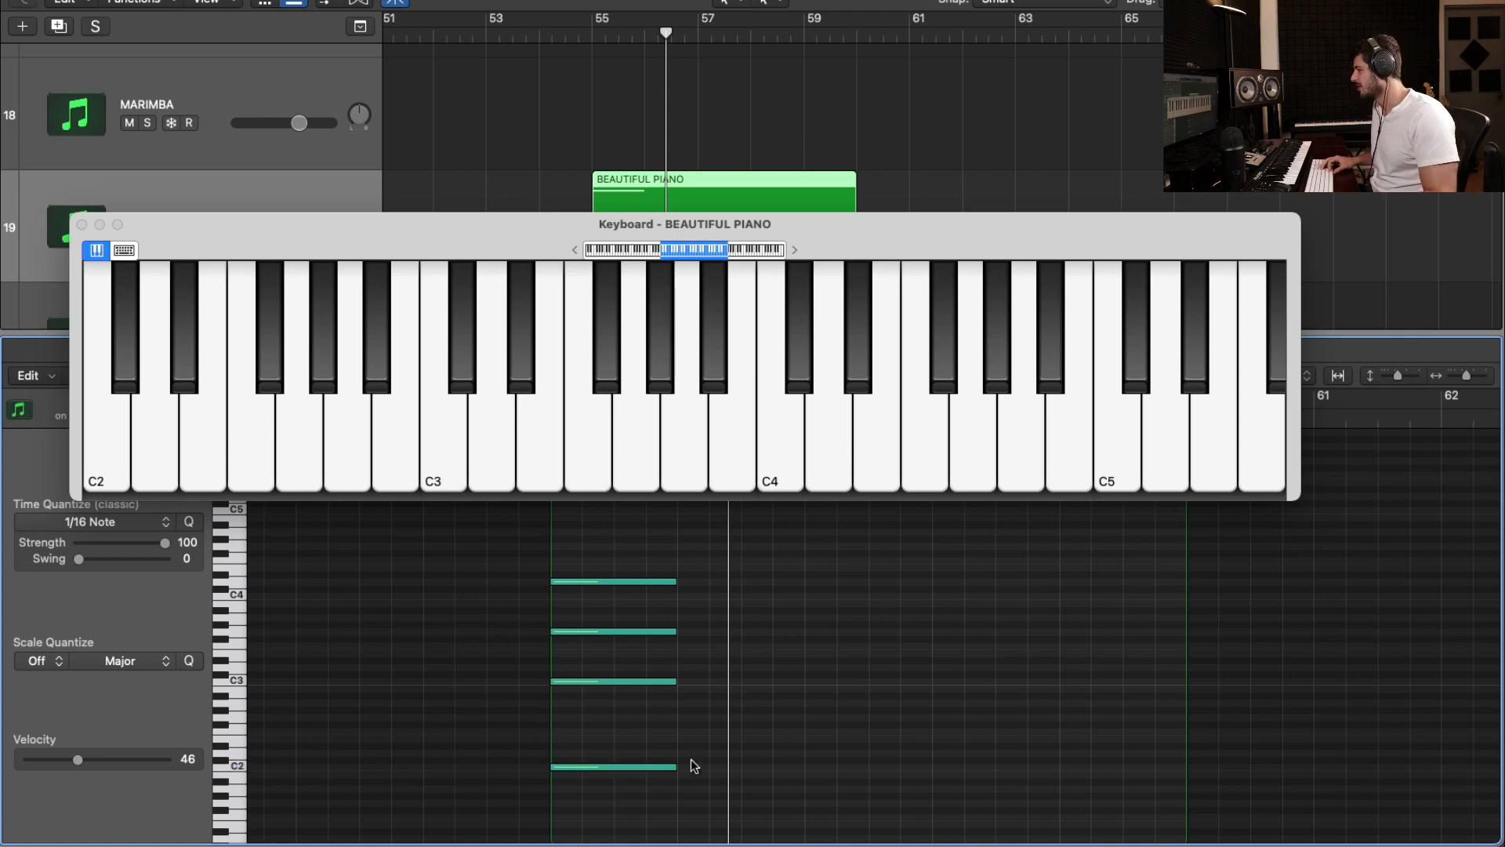
left_click(81, 225)
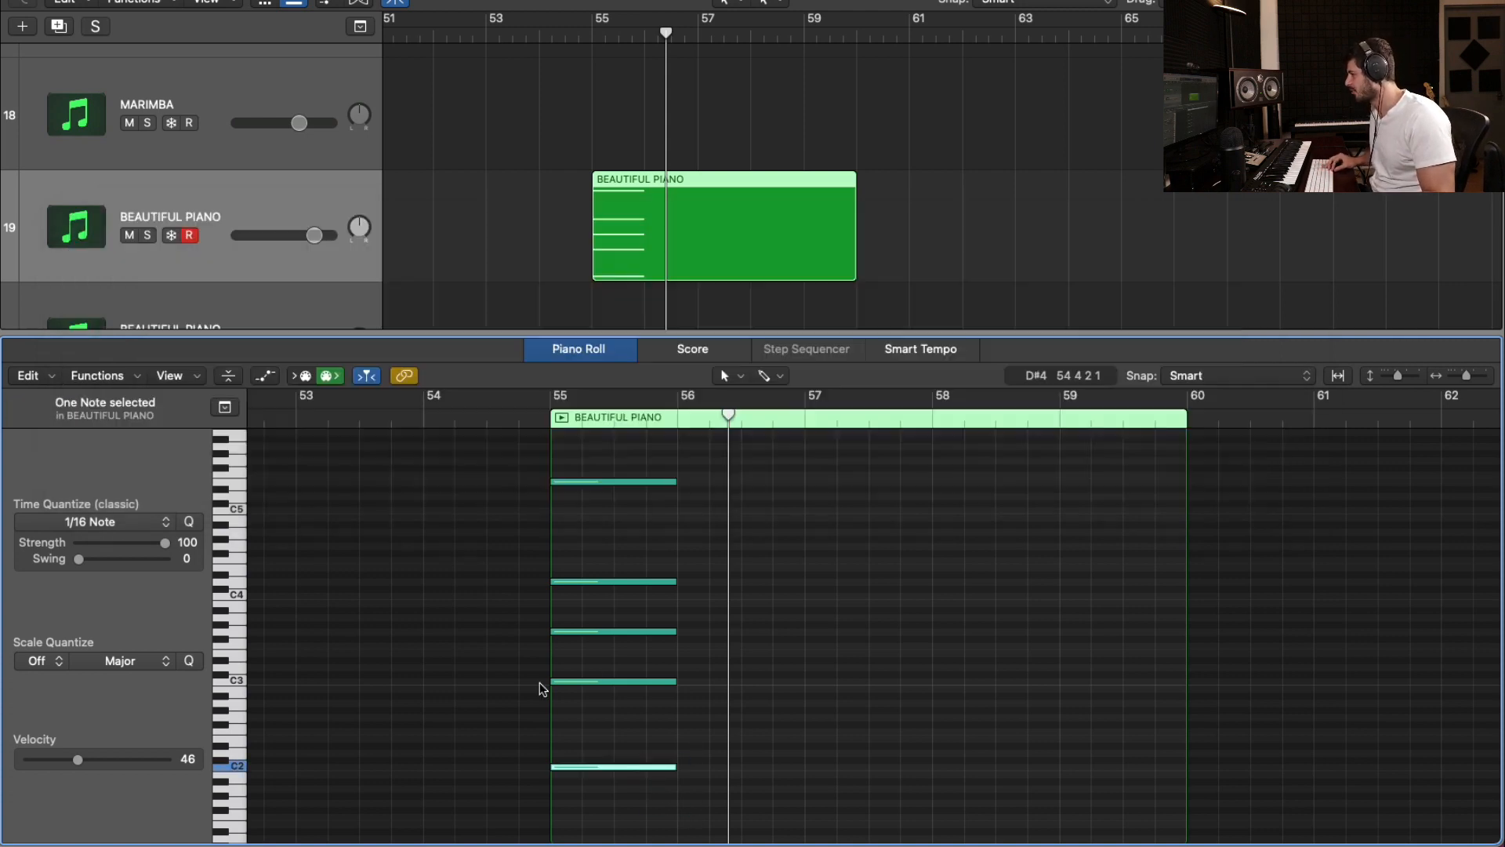
Add one-bar major add2 cluster chords at bars 56, 57 and 58 over bass notes D#2, A#2 and F2
left_click_drag(590, 771, 969, 738)
left_click_drag(745, 632, 990, 795)
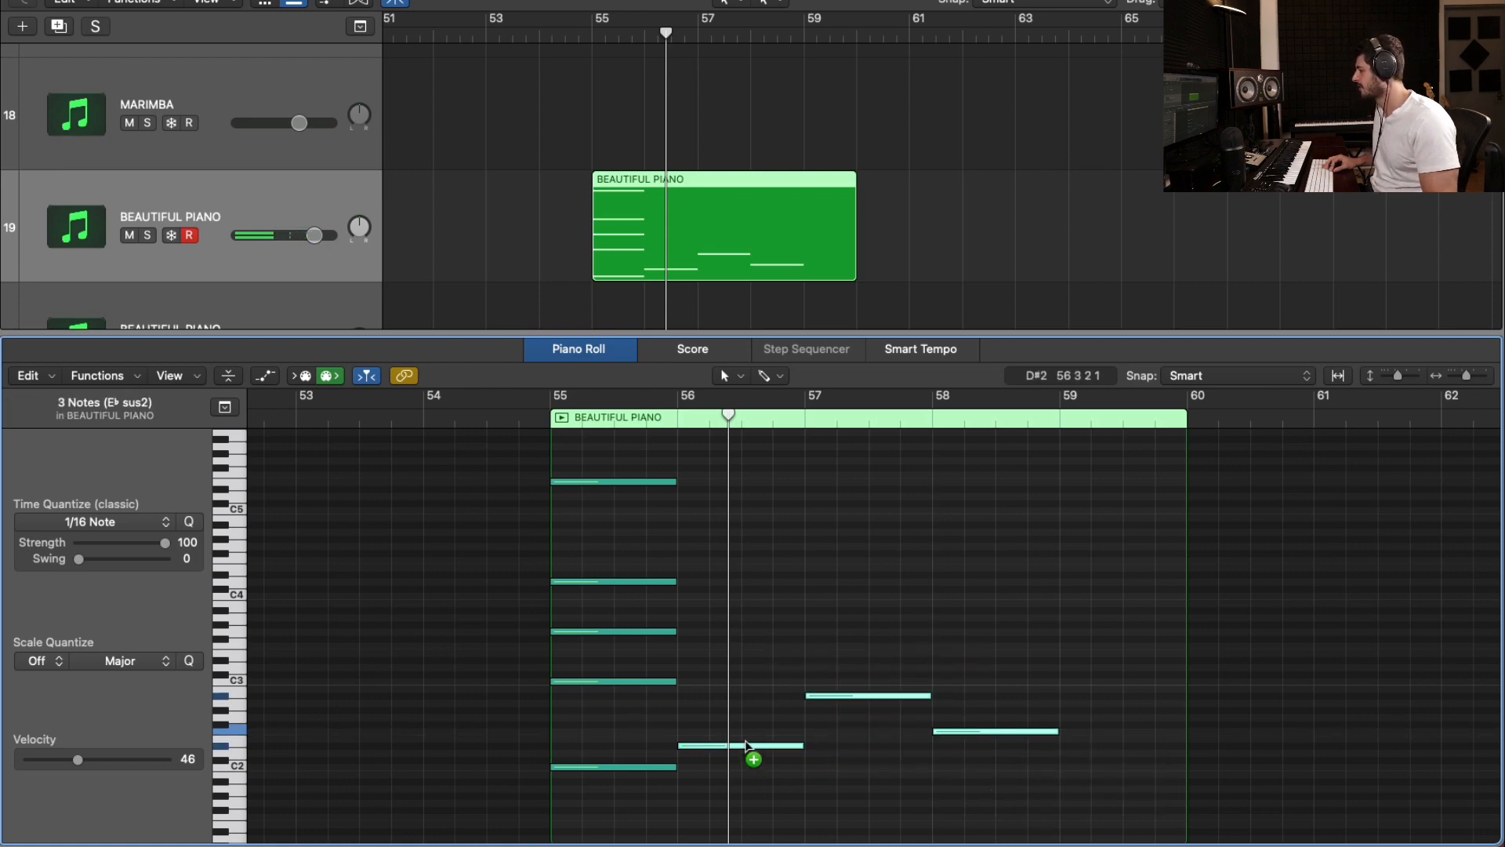
left_click_drag(746, 745, 752, 666)
left_click_drag(720, 548, 1005, 660)
left_click_drag(763, 658, 754, 610)
left_click(736, 665)
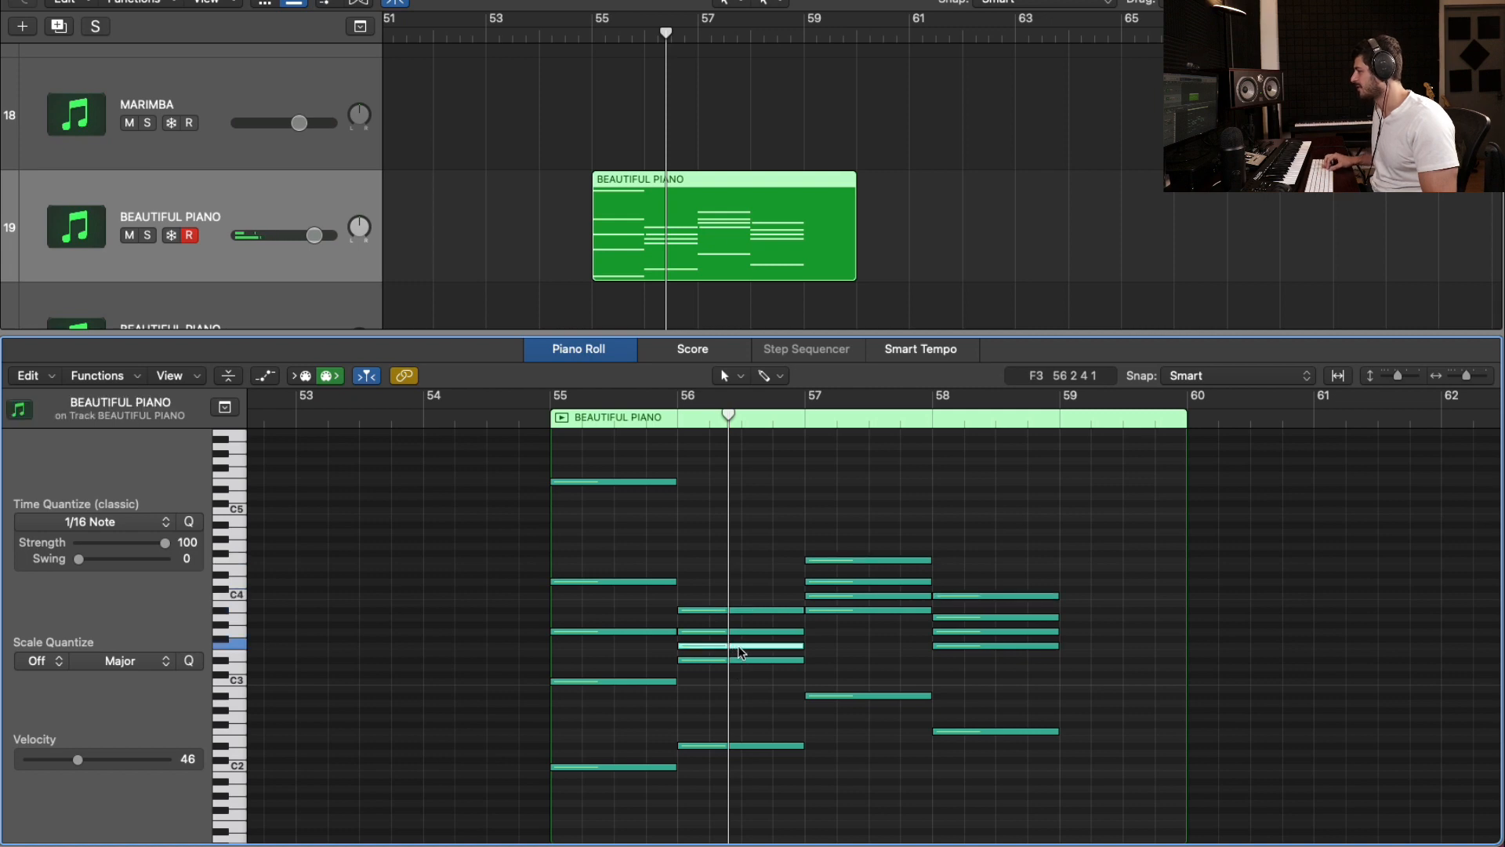
Raise F3 and G3 in bar 56 to F4 and G4, and C4 and D4 in bar 57 to C5 and D5
left_click(737, 646)
key("shift+alt+Up")
left_click(845, 602)
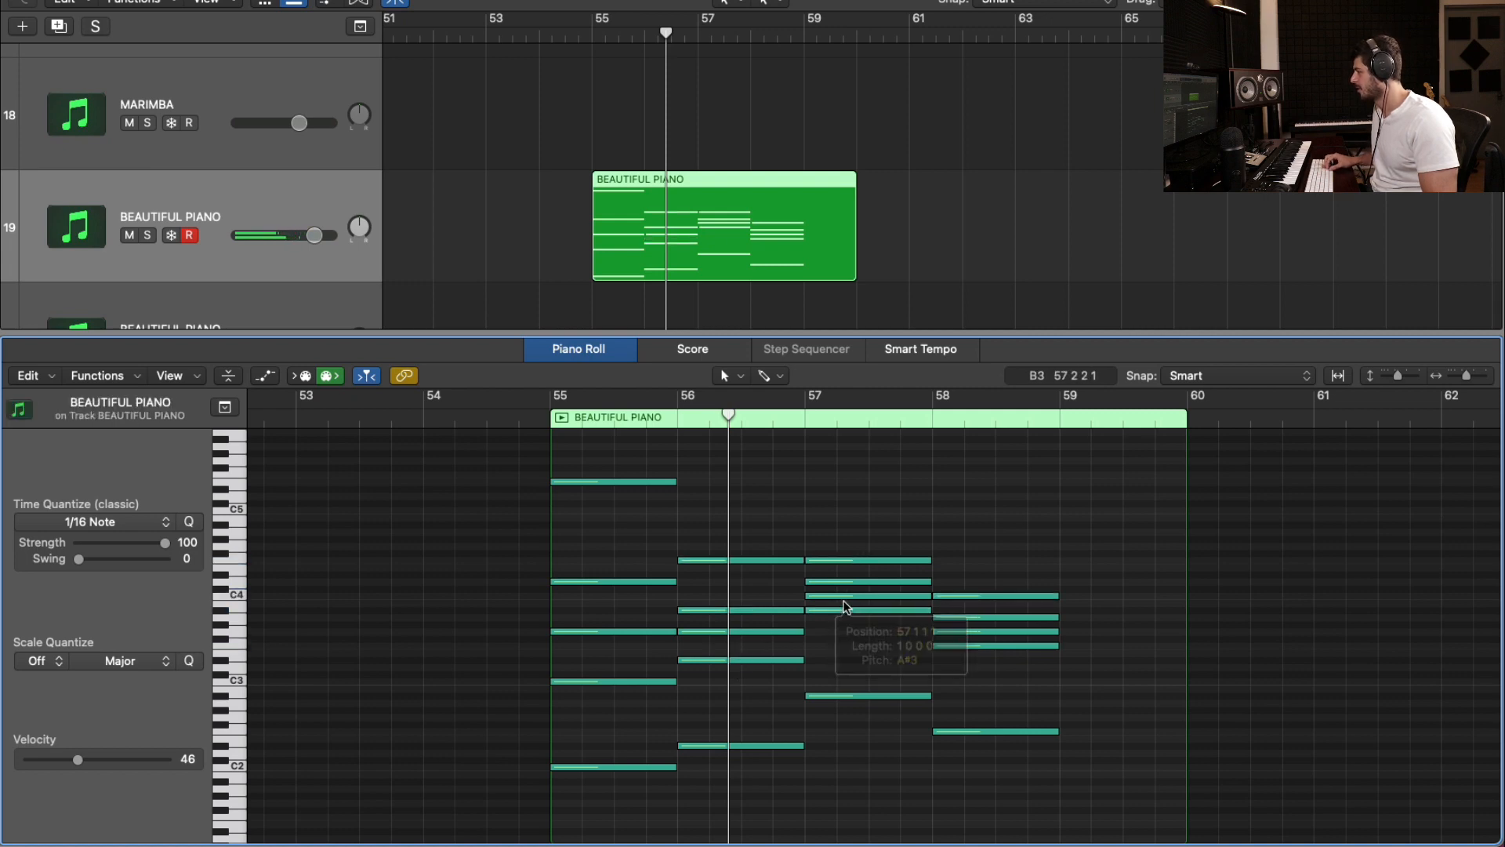
left_click(840, 597)
key("shift+alt+Up")
left_click(769, 631)
key("shift+alt+Up")
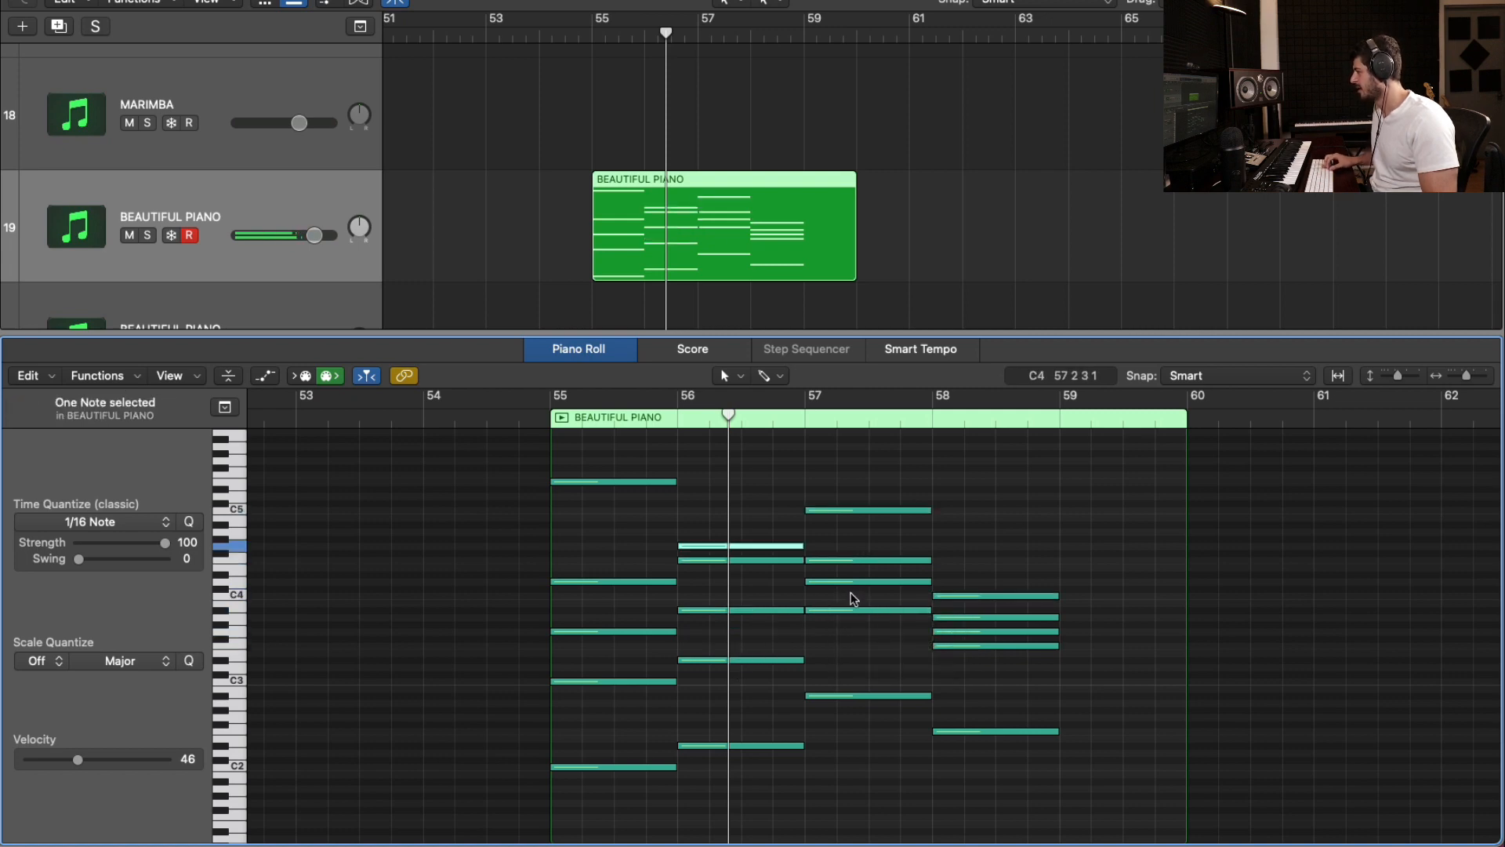
left_click(849, 581)
key("shift+alt+Up")
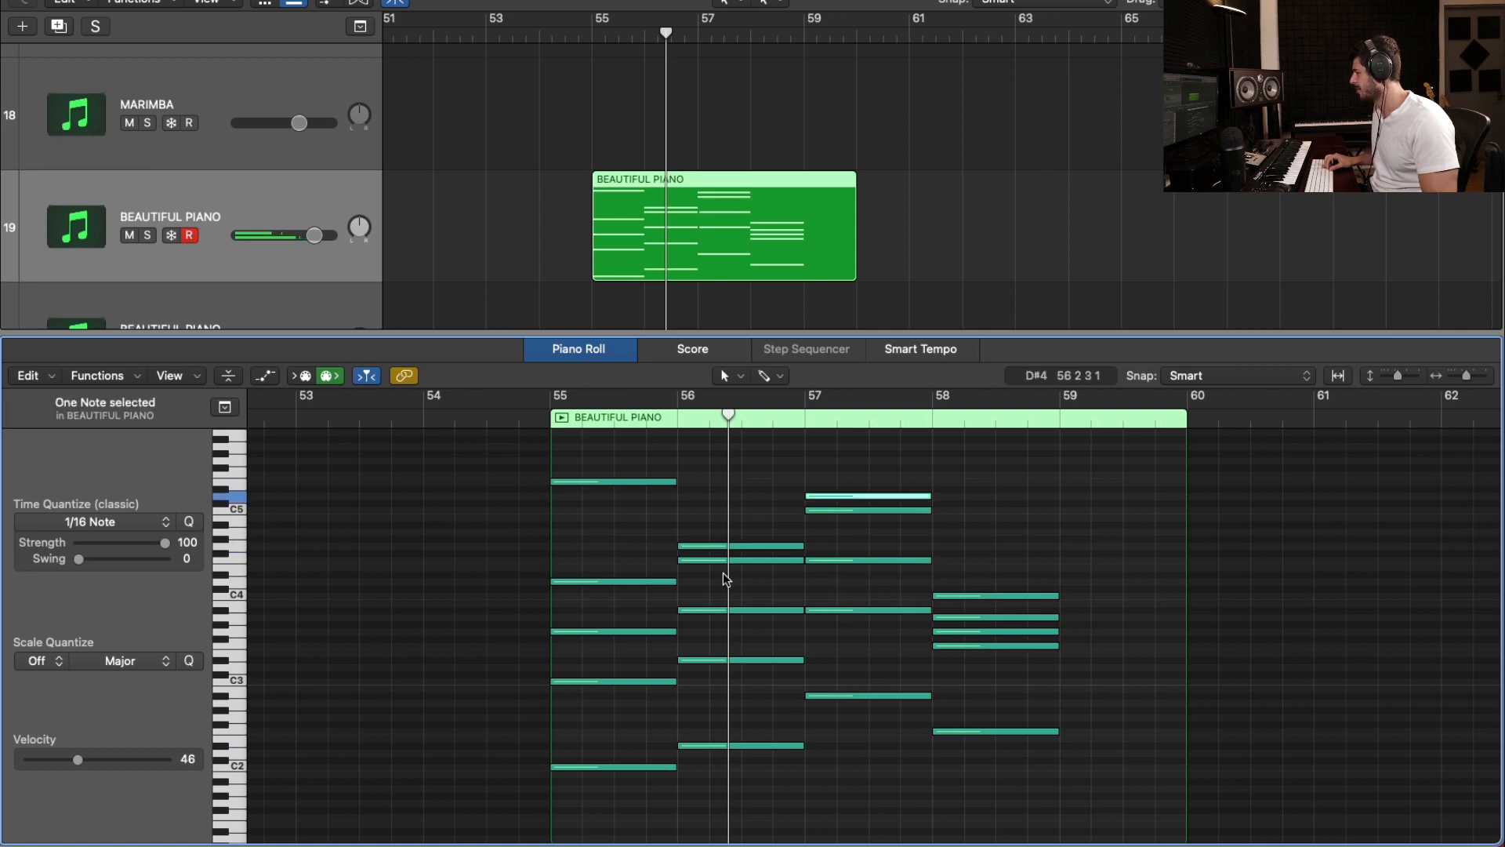
Raise F4 in the bar 56 chord to F5 and C5 in the bar 57 chord to C6
key("shift+alt+Up")
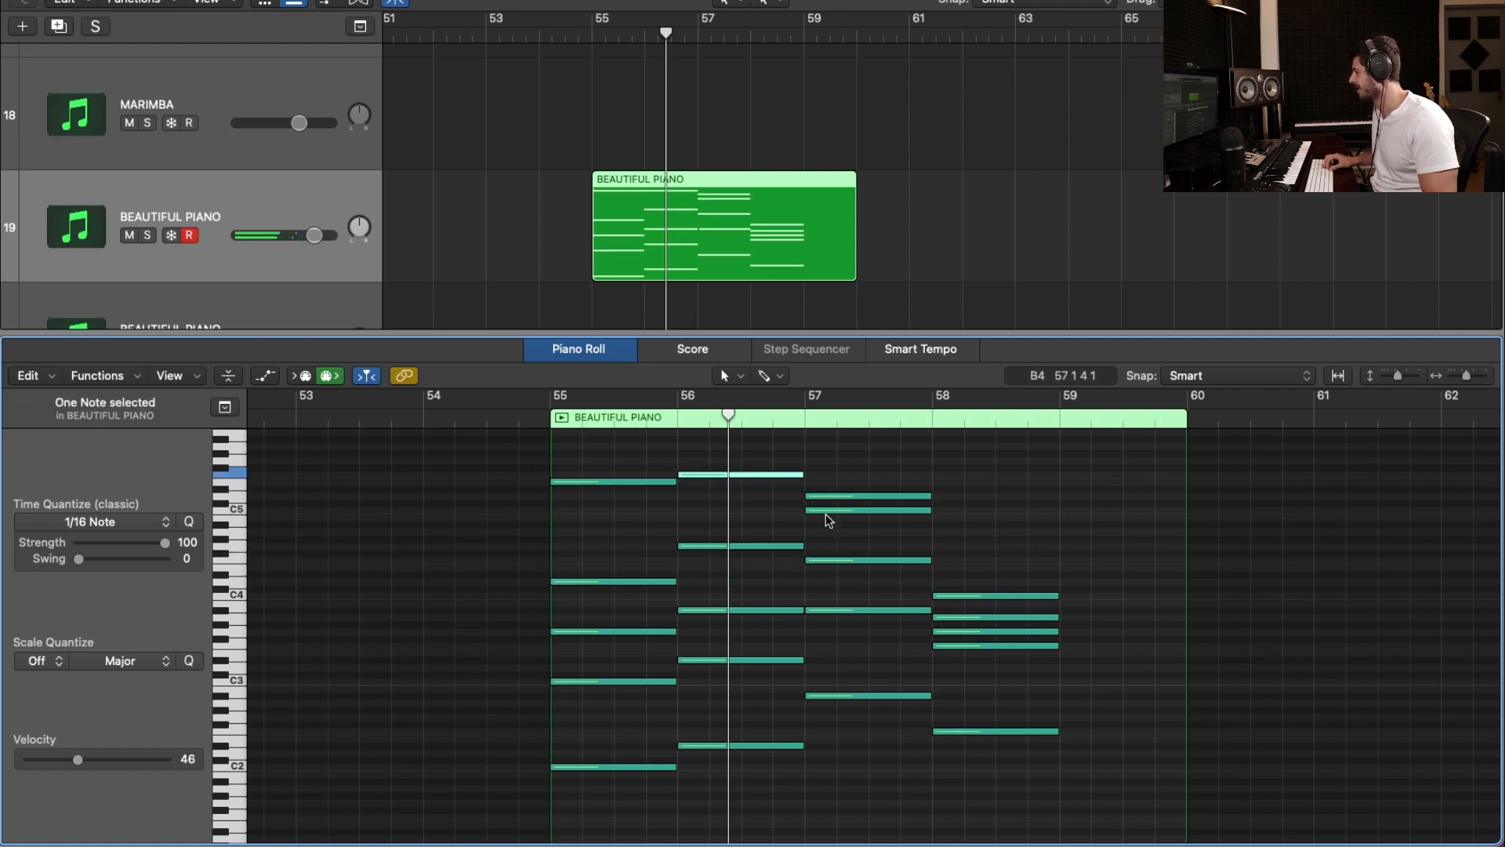
left_click(843, 602)
scroll(822, 549, "up", 2)
left_click(822, 535)
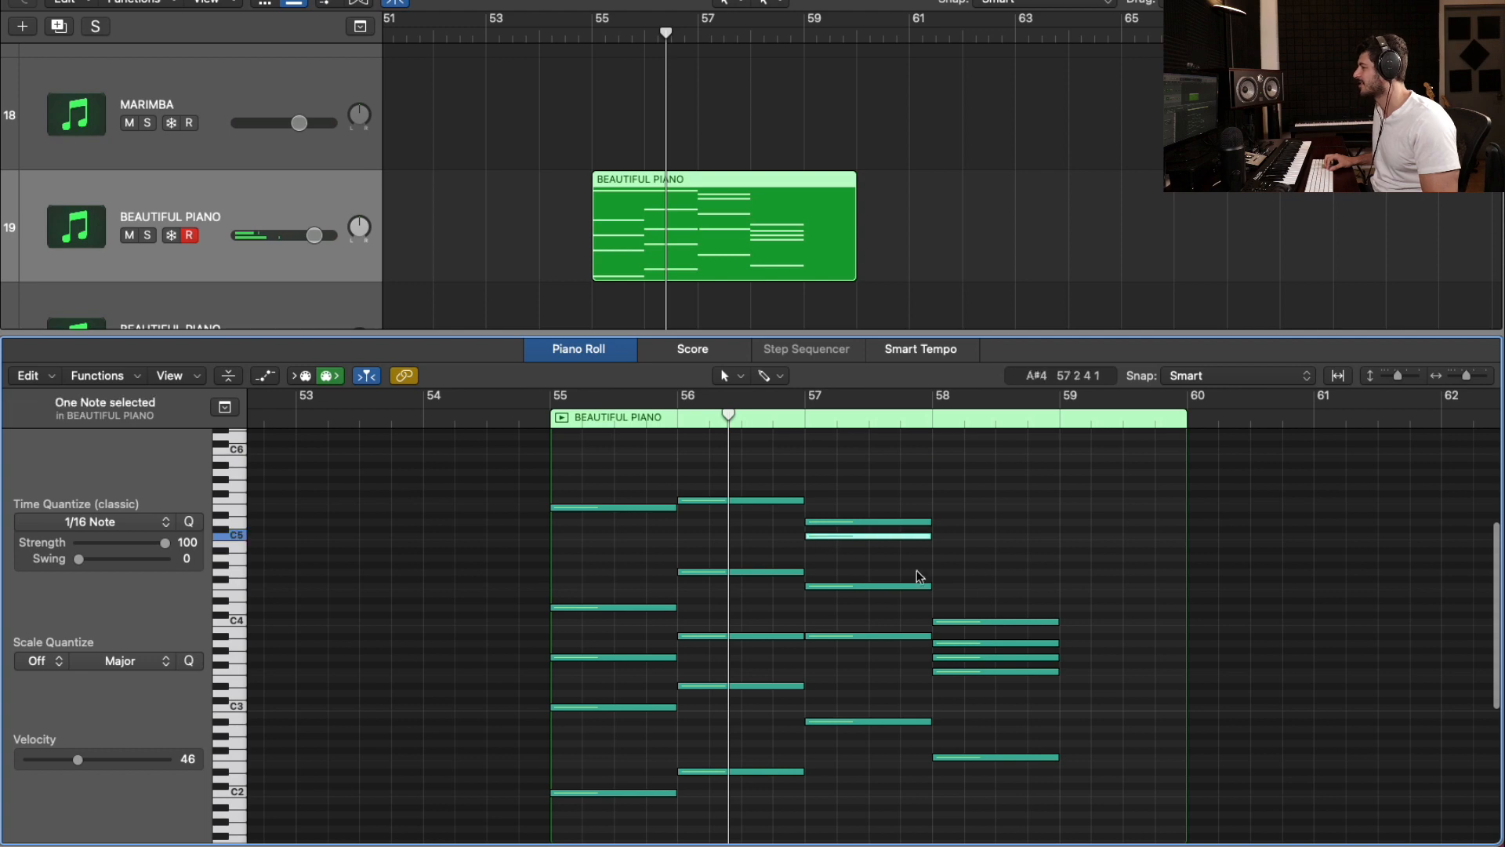
key("shift+alt+Up")
Spread the bar 58 chord by raising G3 to G4 and A3 to A5
left_click(1053, 658)
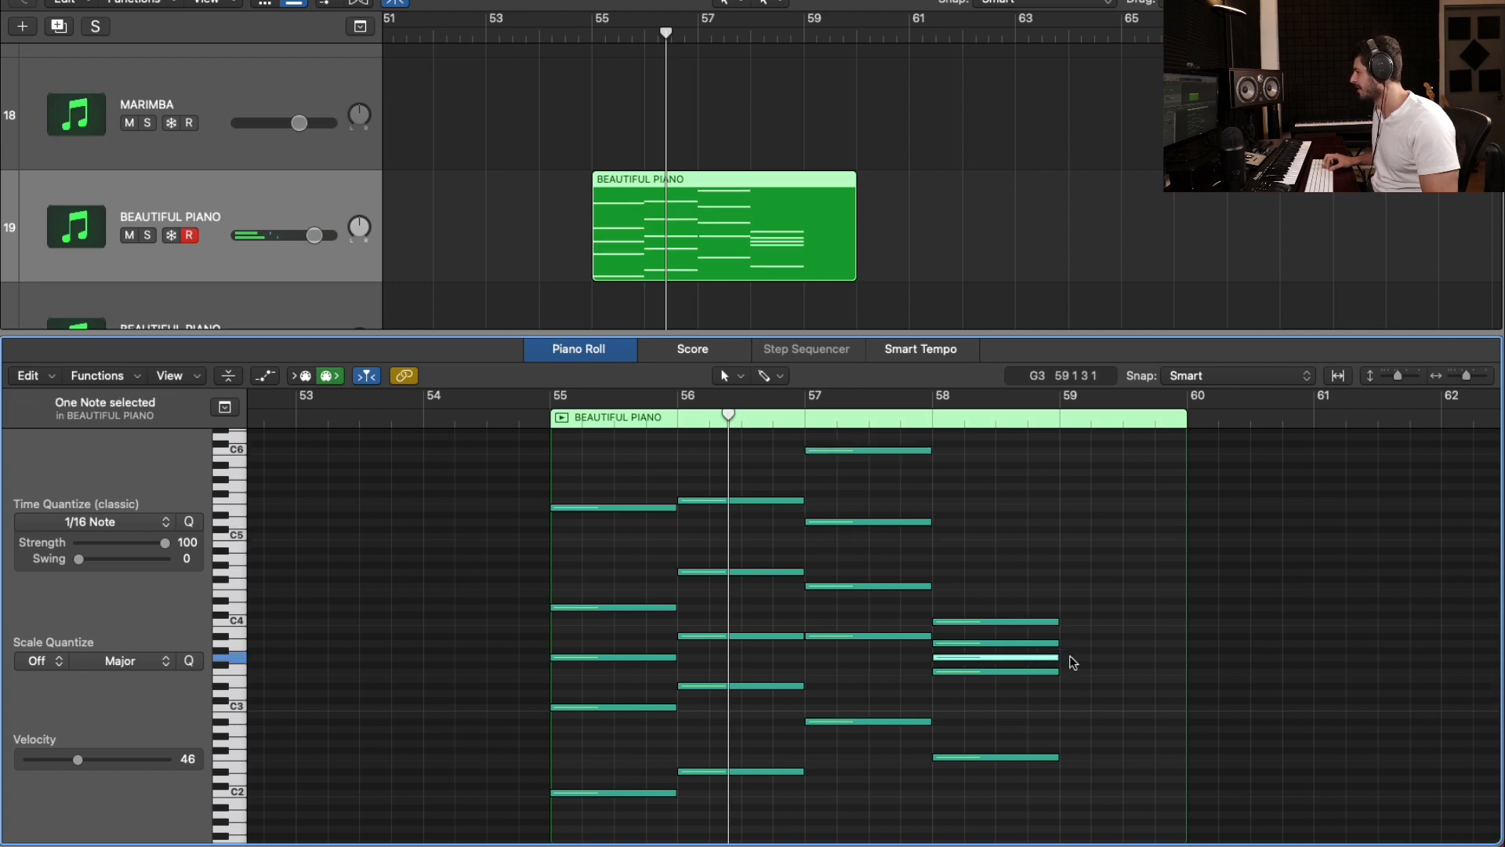
key("shift+alt+Up")
key("shift+alt+Up")
key("shift+alt+Up")
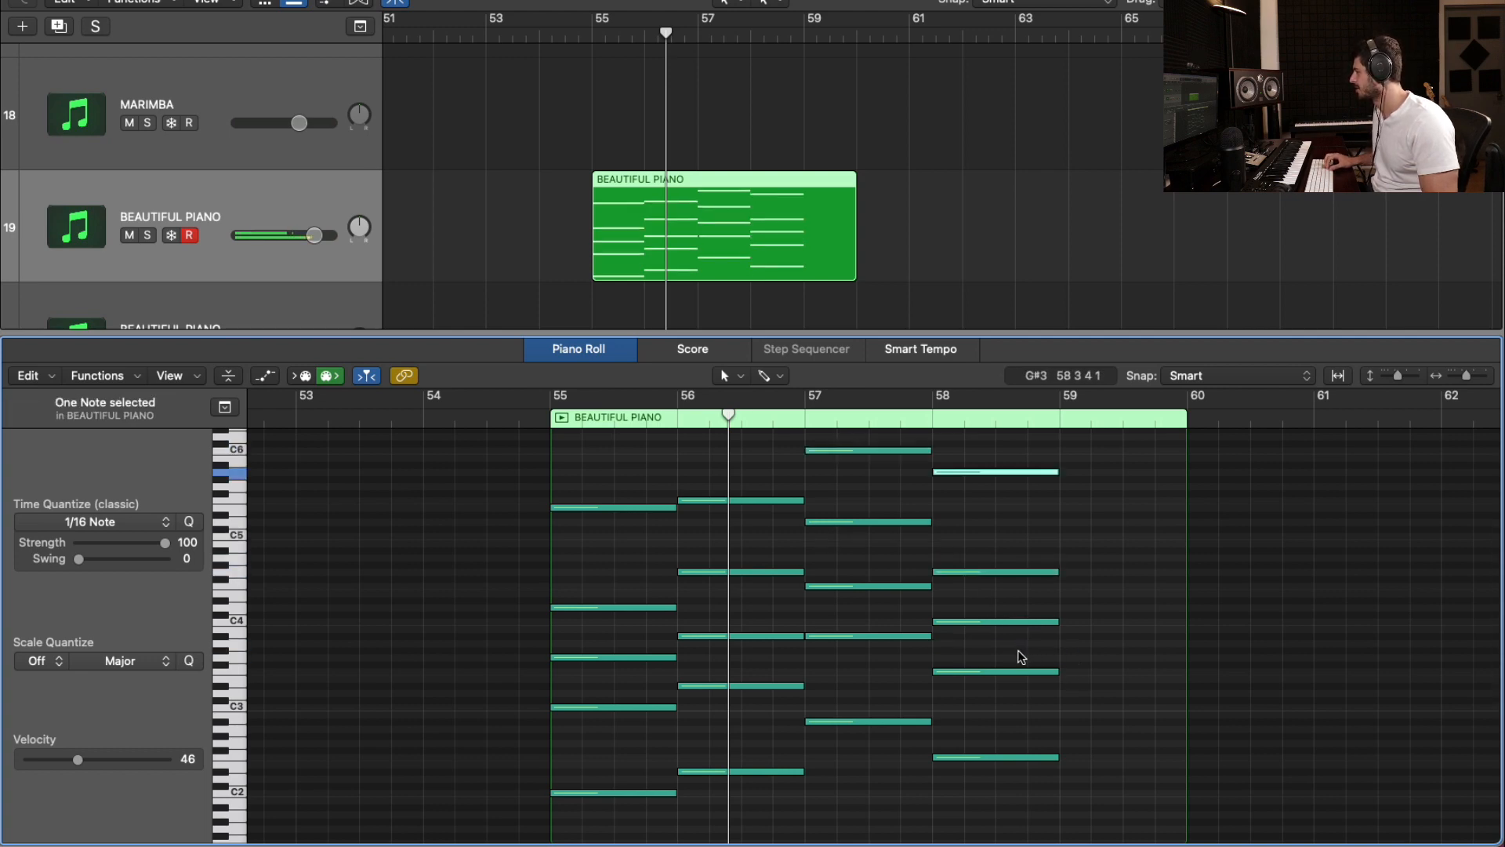
Play the four-chord progression from bar 55 and slightly raise the BEAUTIFUL PIANO track's volume
left_click(549, 417)
scroll(784, 553, "up", 2)
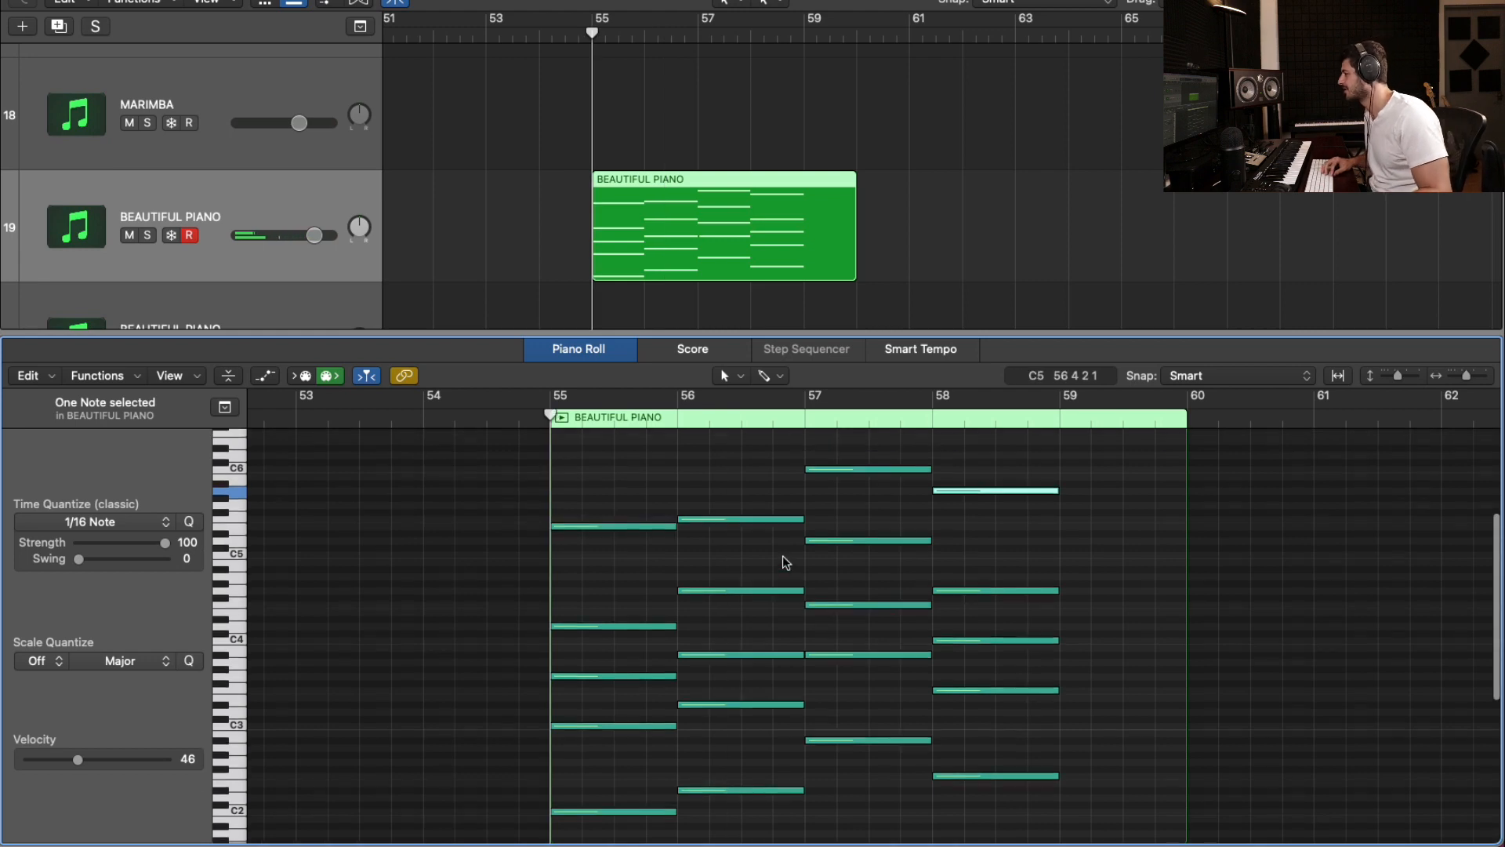
key("space")
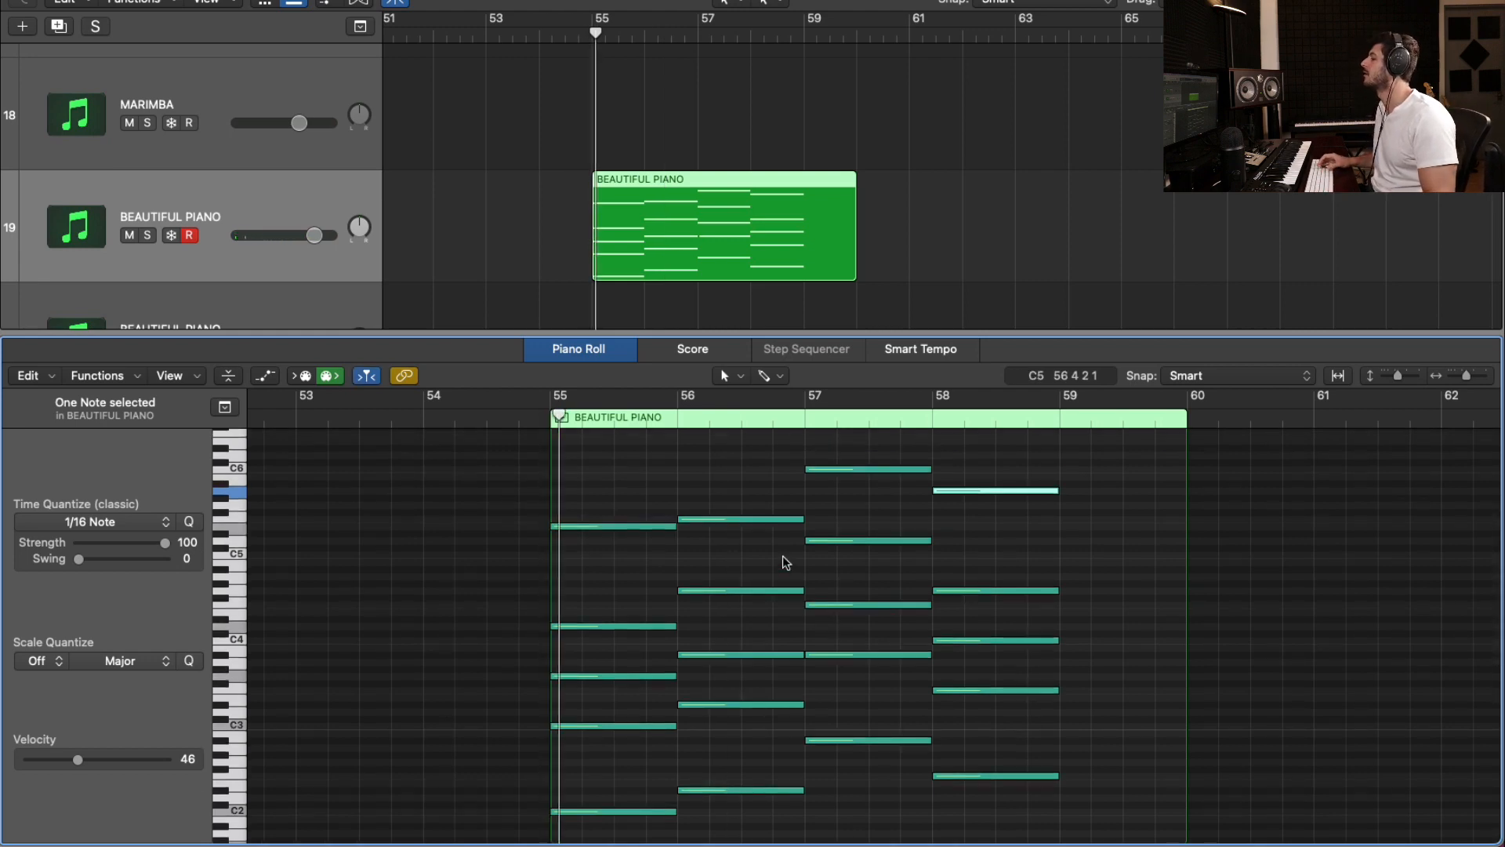
left_click_drag(315, 235, 321, 235)
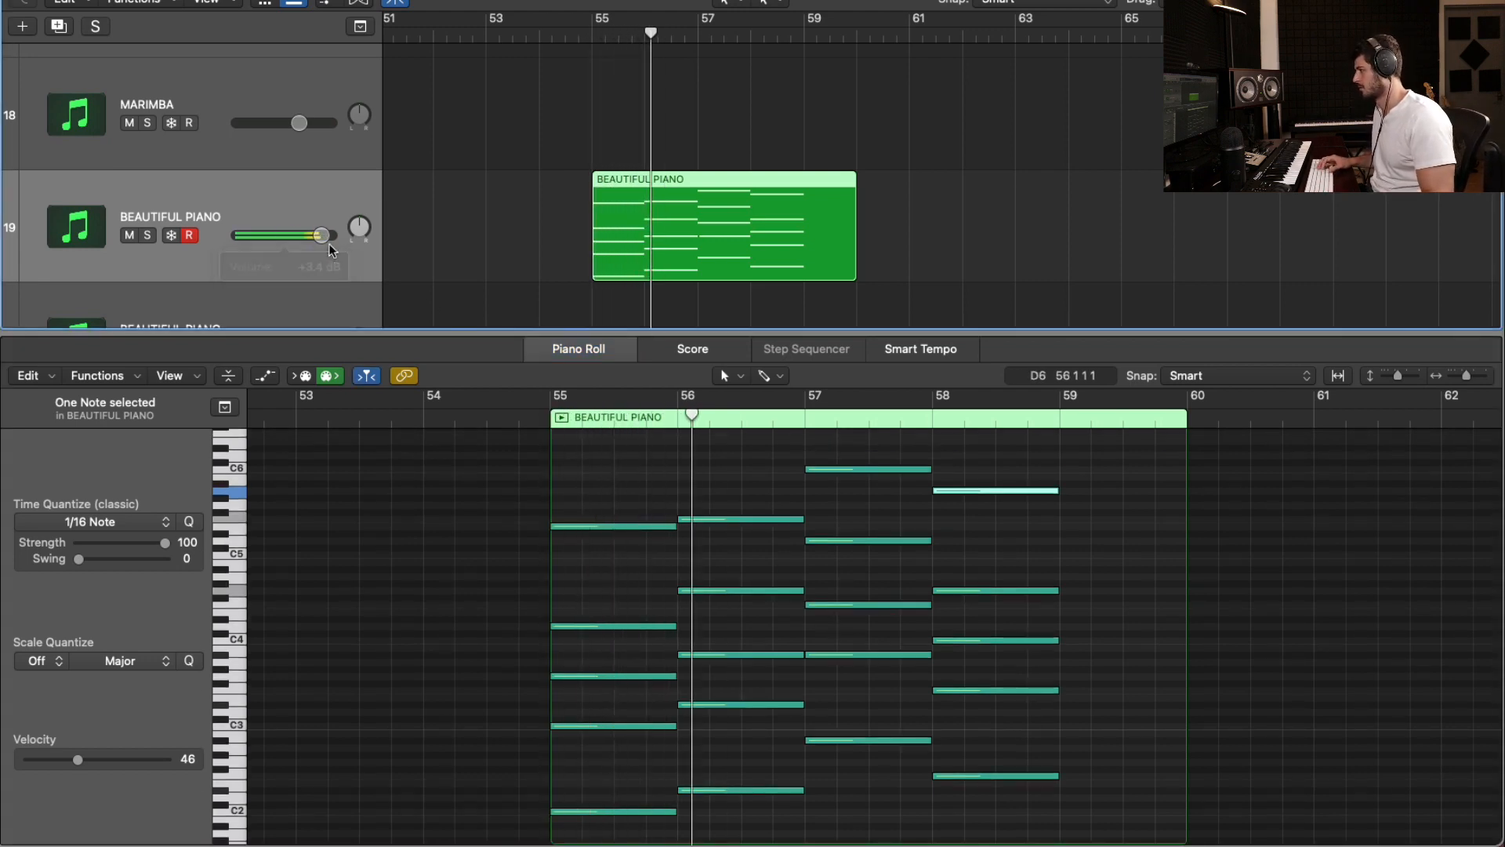
left_click(683, 517)
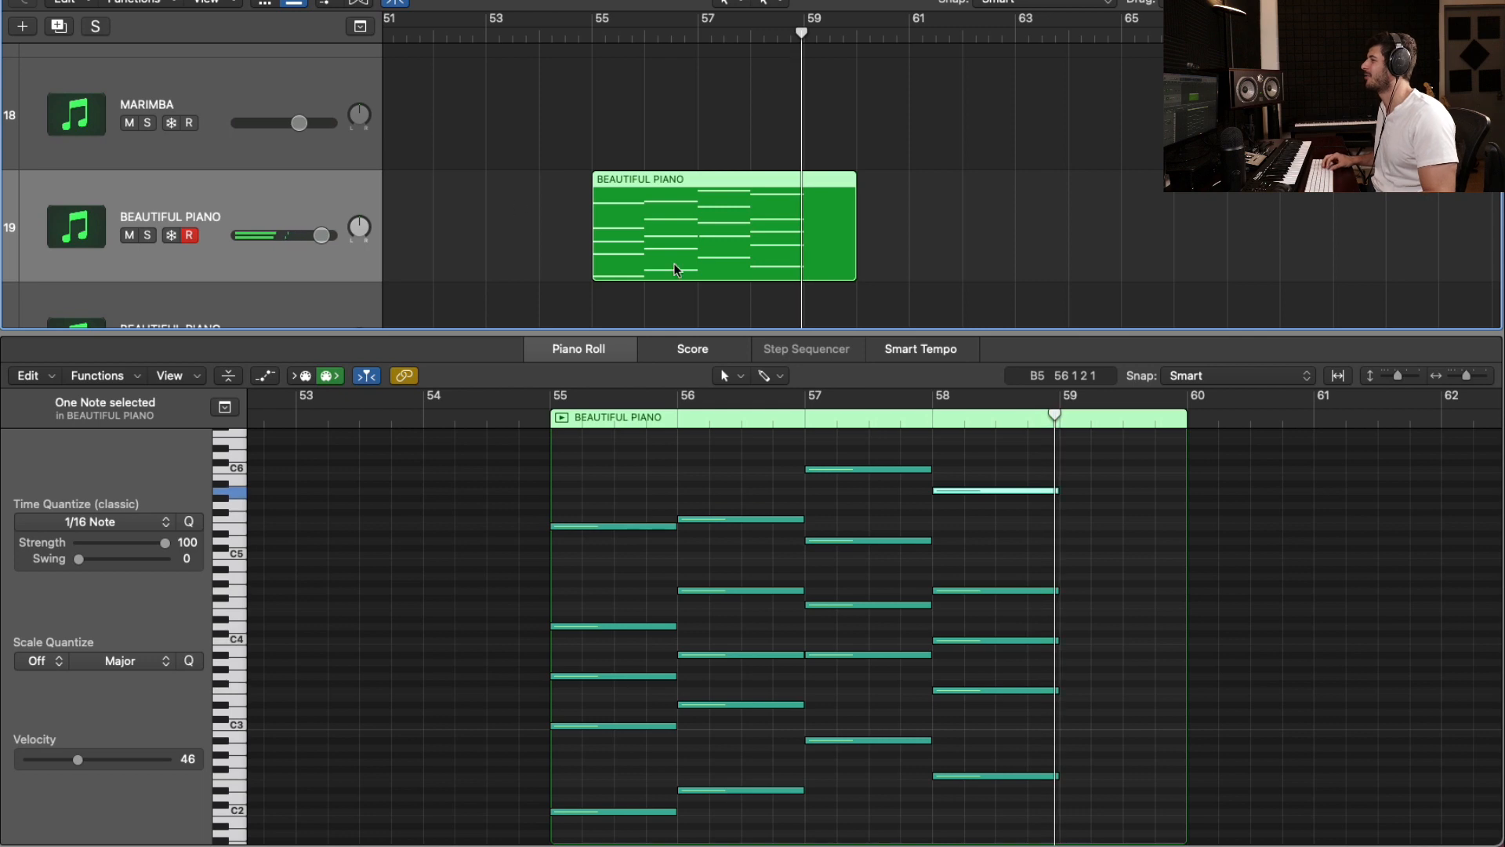
Copy the region up to the MARIMBA track and turn its chords into eight short repeated notes per bar
left_click_drag(661, 246, 657, 167)
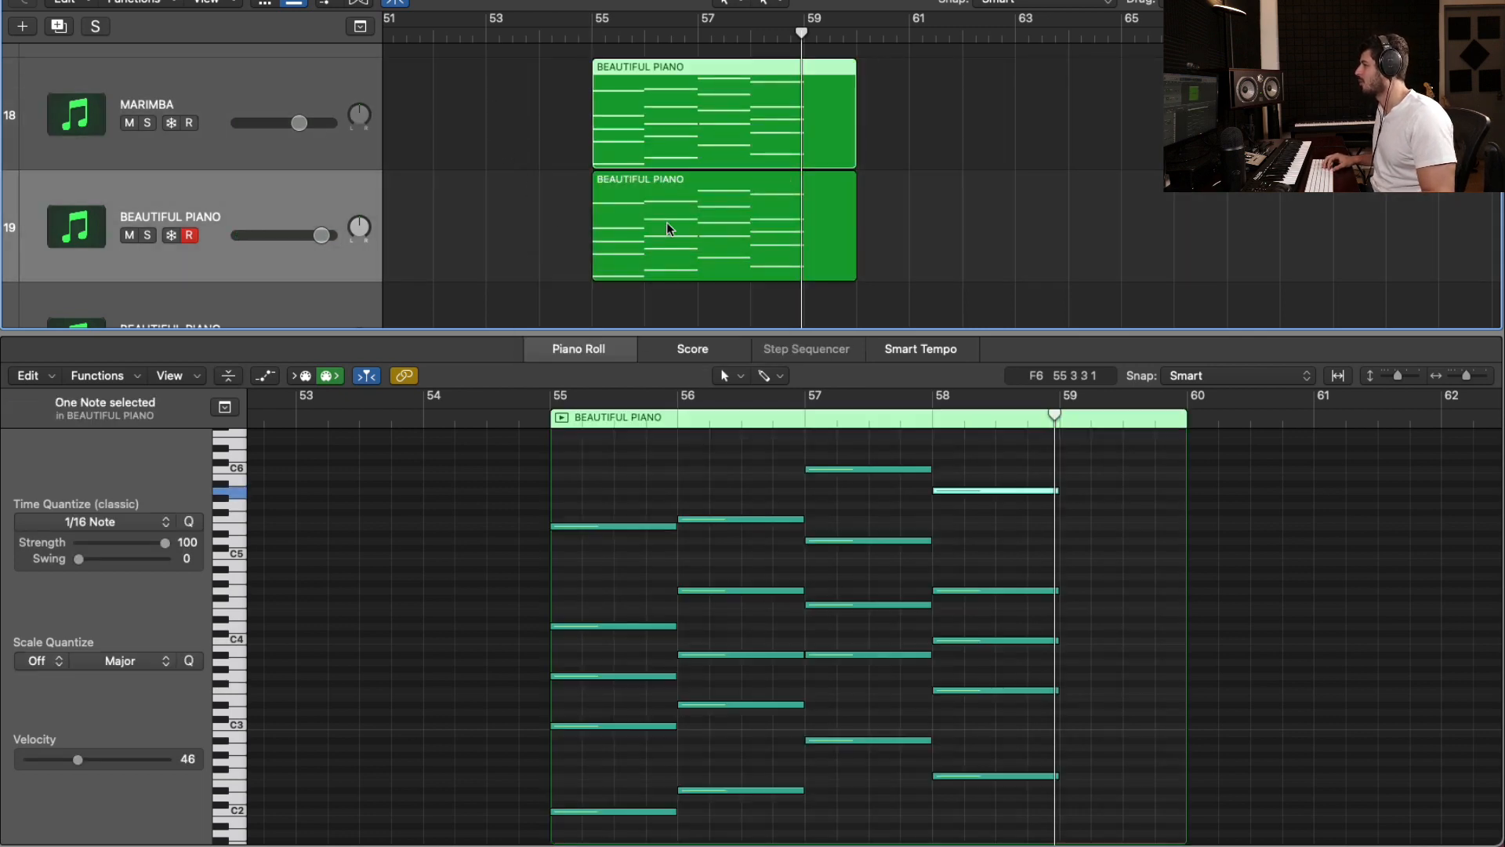
left_click_drag(594, 468, 980, 823)
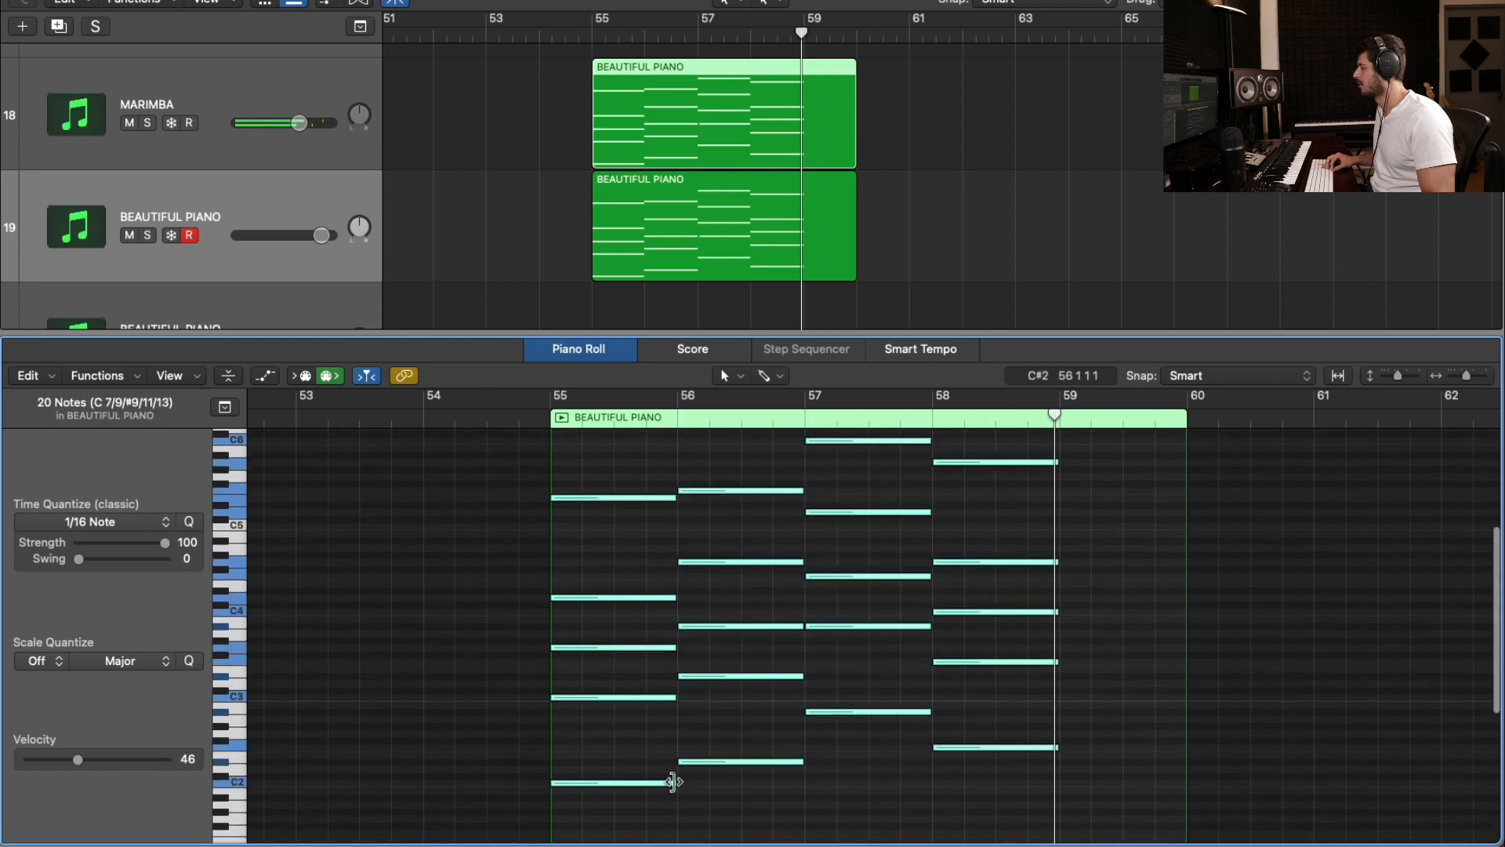
mouse_move(673, 781)
left_mouse_down()
mouse_move(582, 782)
mouse_move(666, 786)
left_mouse_up()
left_click_drag(1128, 805, 541, 431)
mouse_move(584, 498)
left_mouse_down()
mouse_move(561, 498)
mouse_move(576, 504)
left_mouse_up()
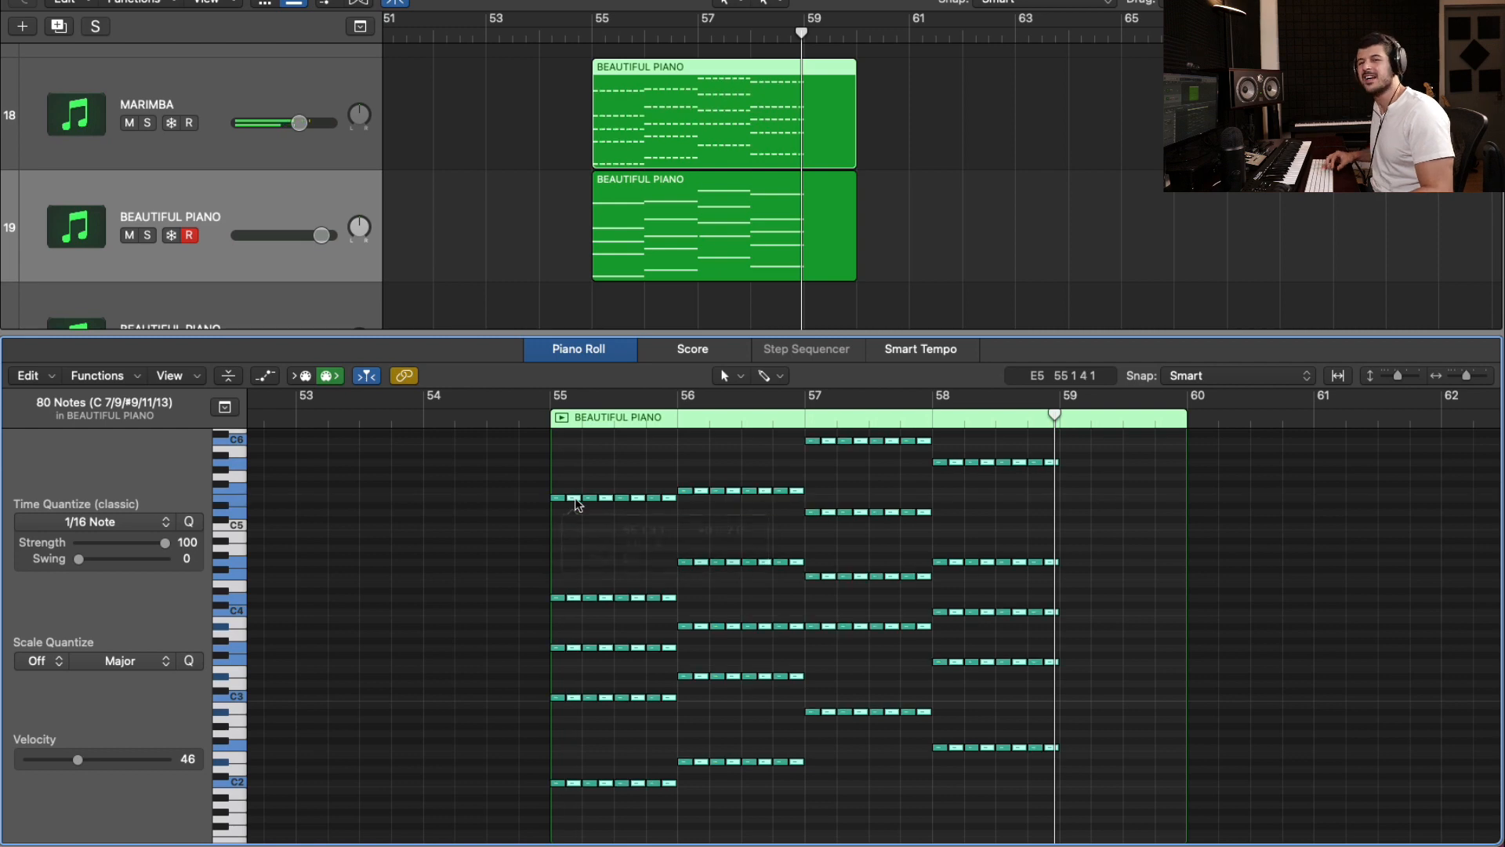
Play both regions together from bar 55 and lower the MARIMBA track's volume to -4.1 dB
left_click(592, 32)
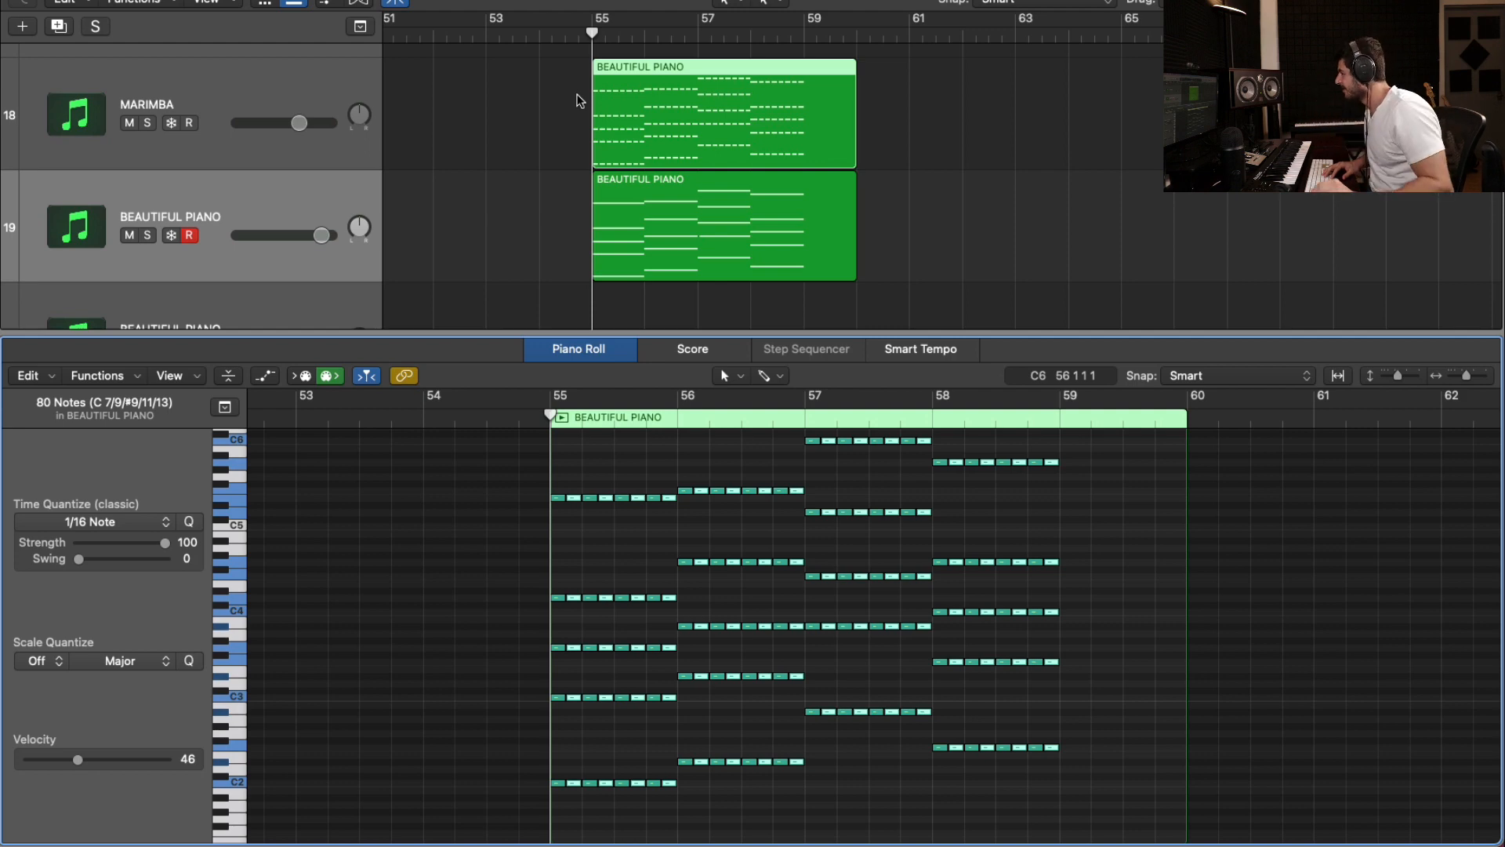
key("space")
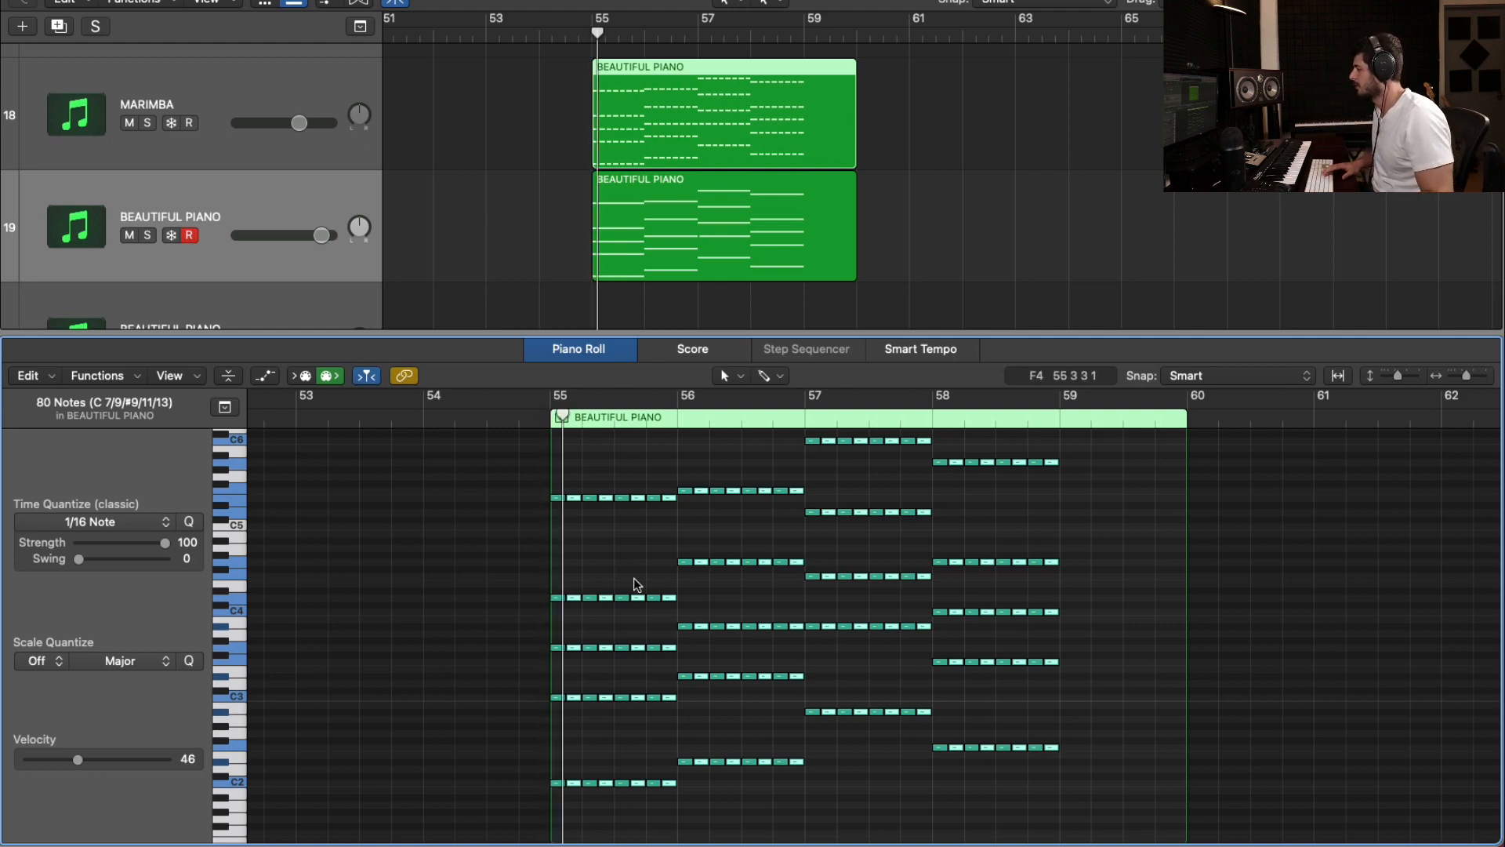
left_click_drag(299, 123, 290, 123)
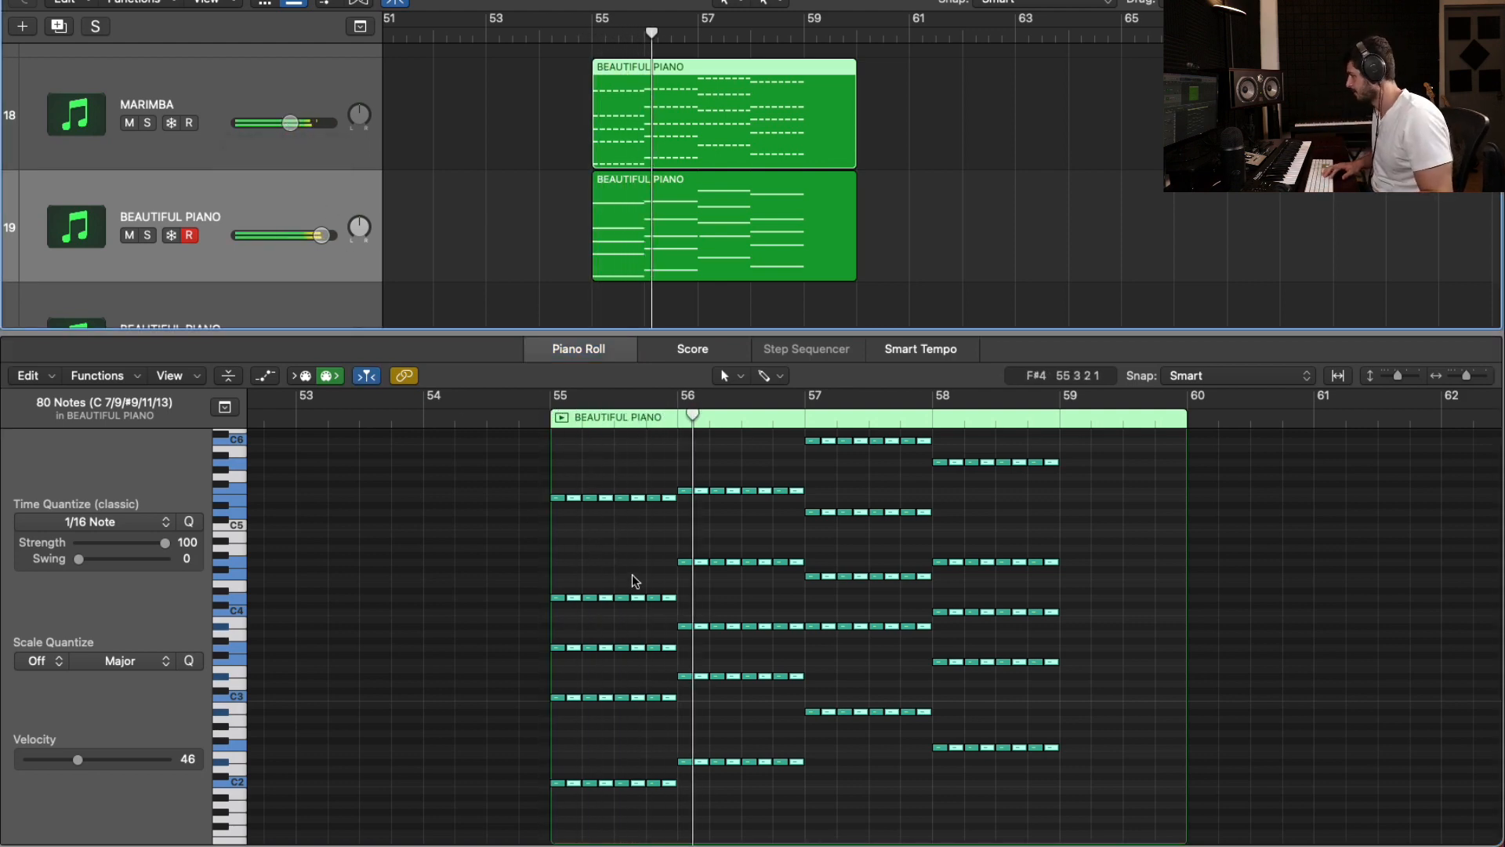
Show the MARIMBA region's Note Velocity lane in an enlarged Piano Roll and draw a rising velocity ramp across bar 55
left_click_drag(541, 327, 541, 171)
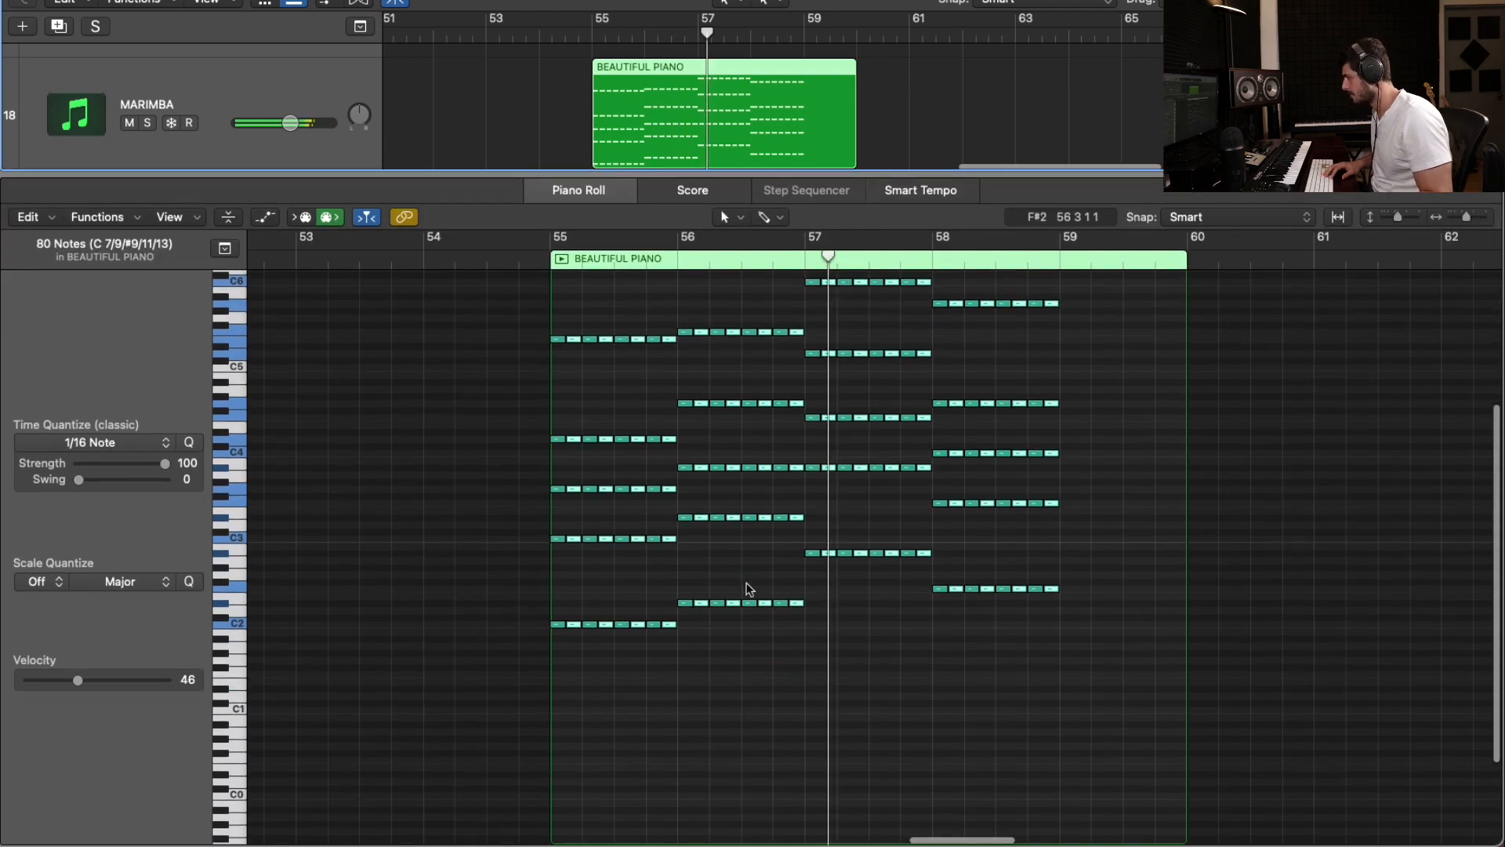
scroll(745, 593, "up", 2)
scroll(745, 588, "up", 1)
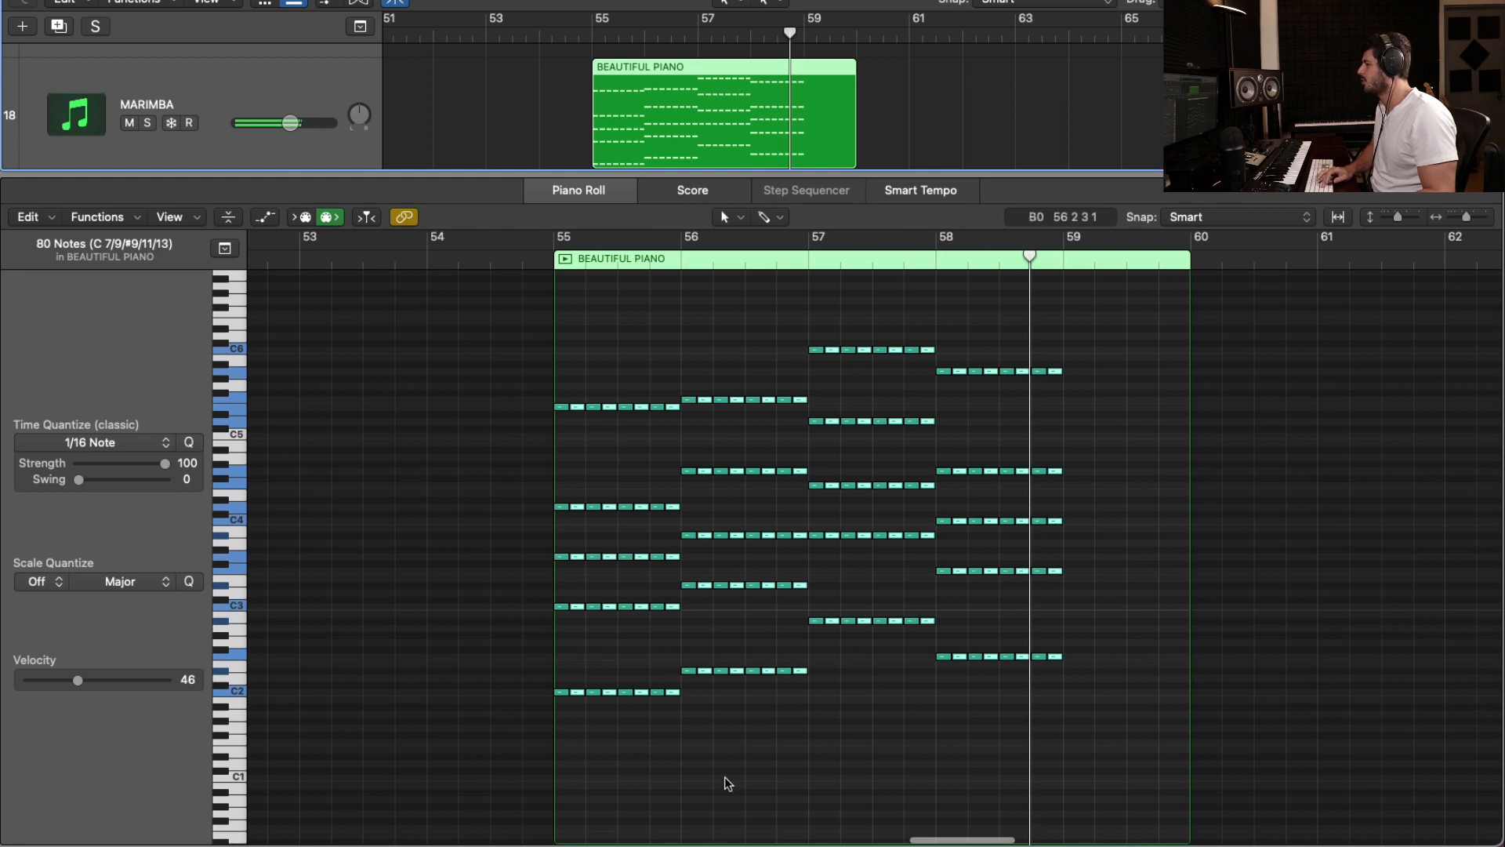
key("a")
left_click(709, 748)
key("a")
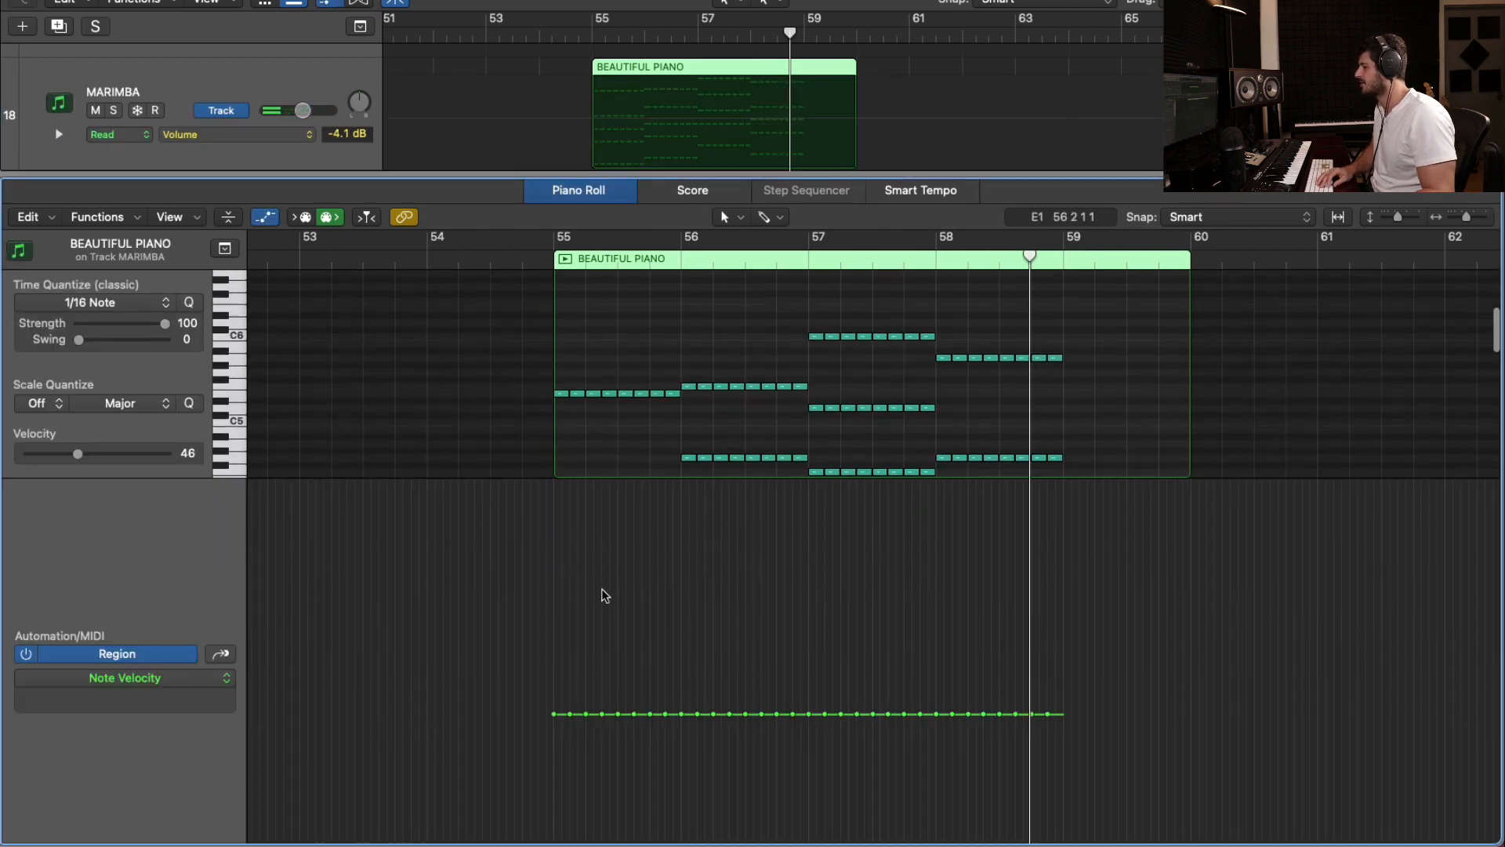
left_click_drag(553, 755, 680, 633)
left_click_drag(553, 758, 554, 796)
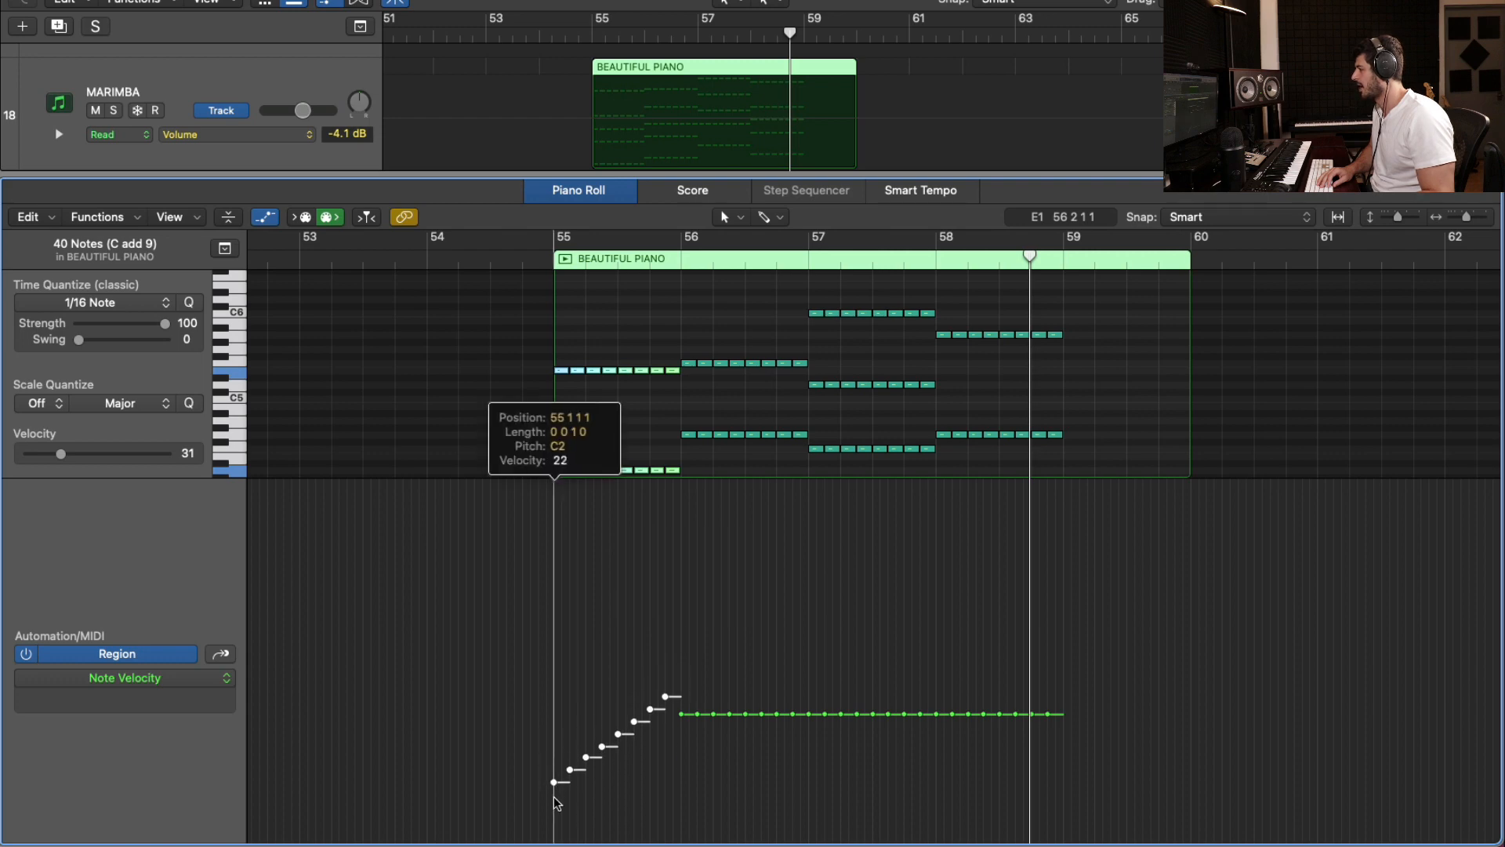
Draw rising velocity ramps across the repeated notes of bars 56, 57 and 58, and raise the selected velocities slightly
left_click_drag(687, 829, 812, 602)
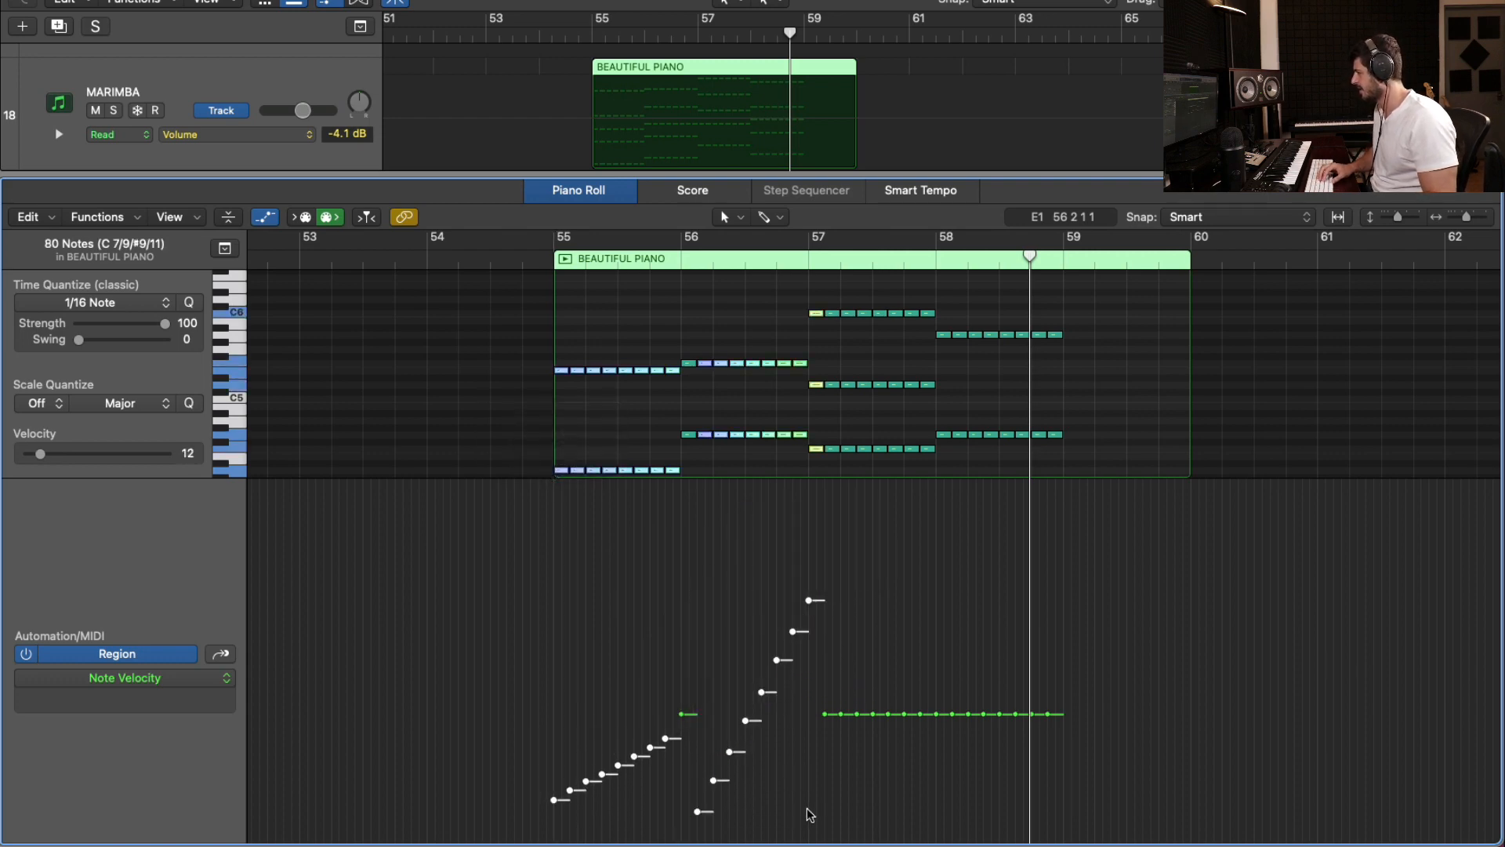
left_click_drag(820, 814, 933, 599)
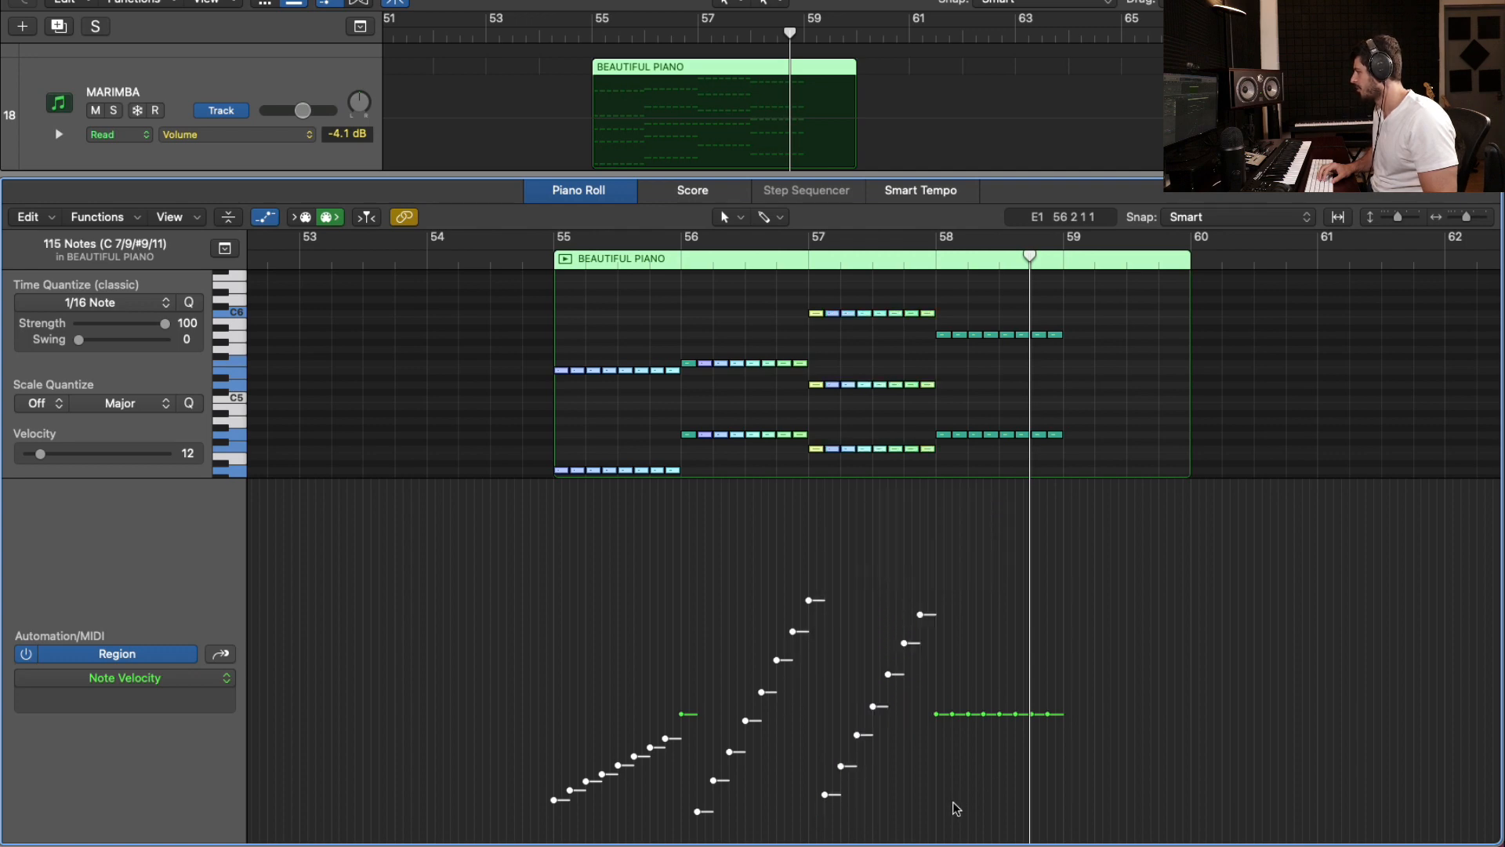
left_click_drag(950, 798, 1069, 625)
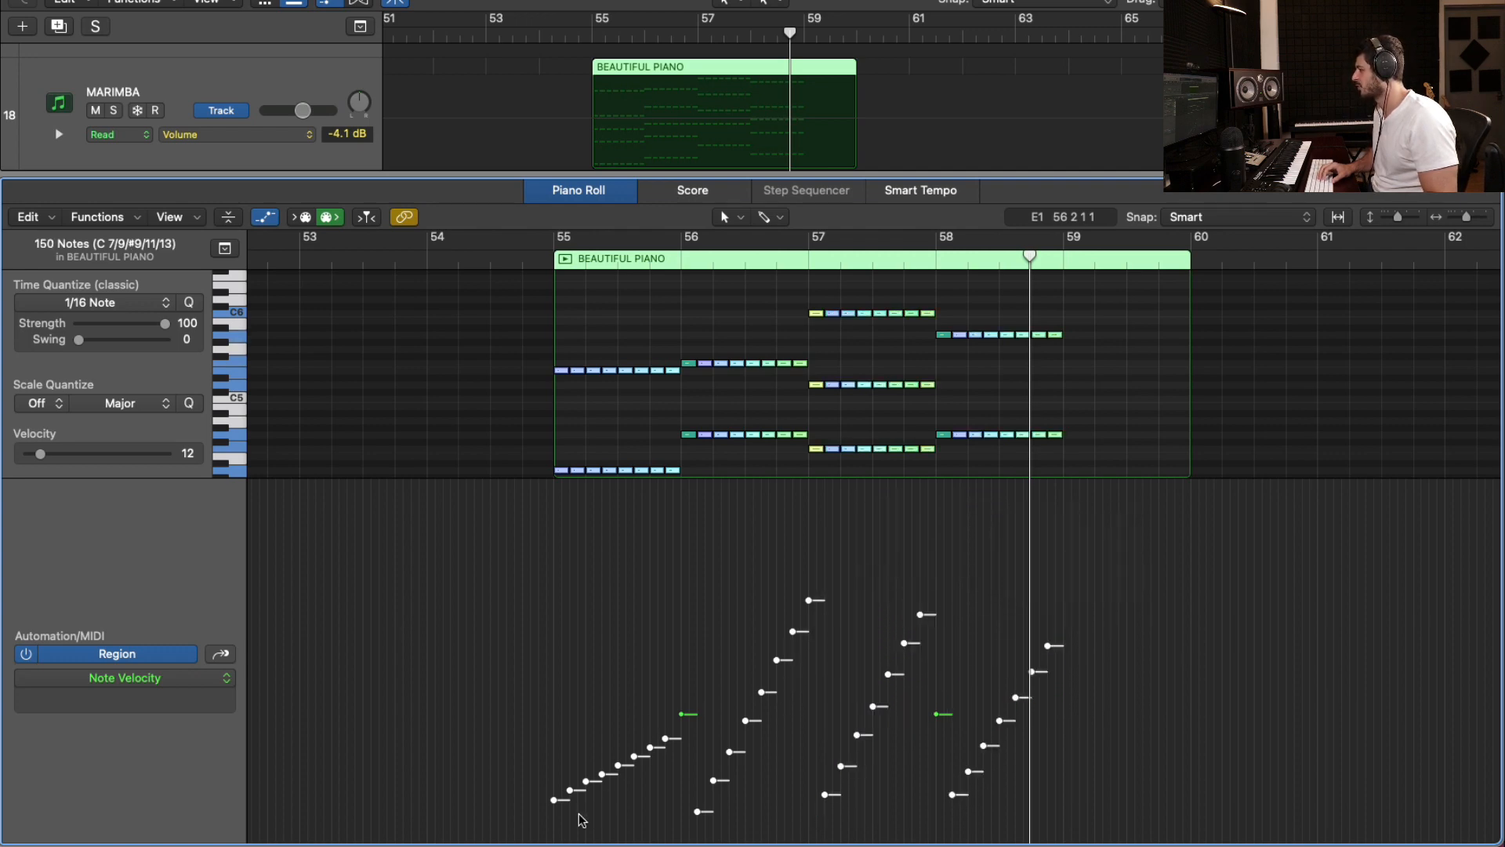
left_click_drag(558, 823, 674, 706)
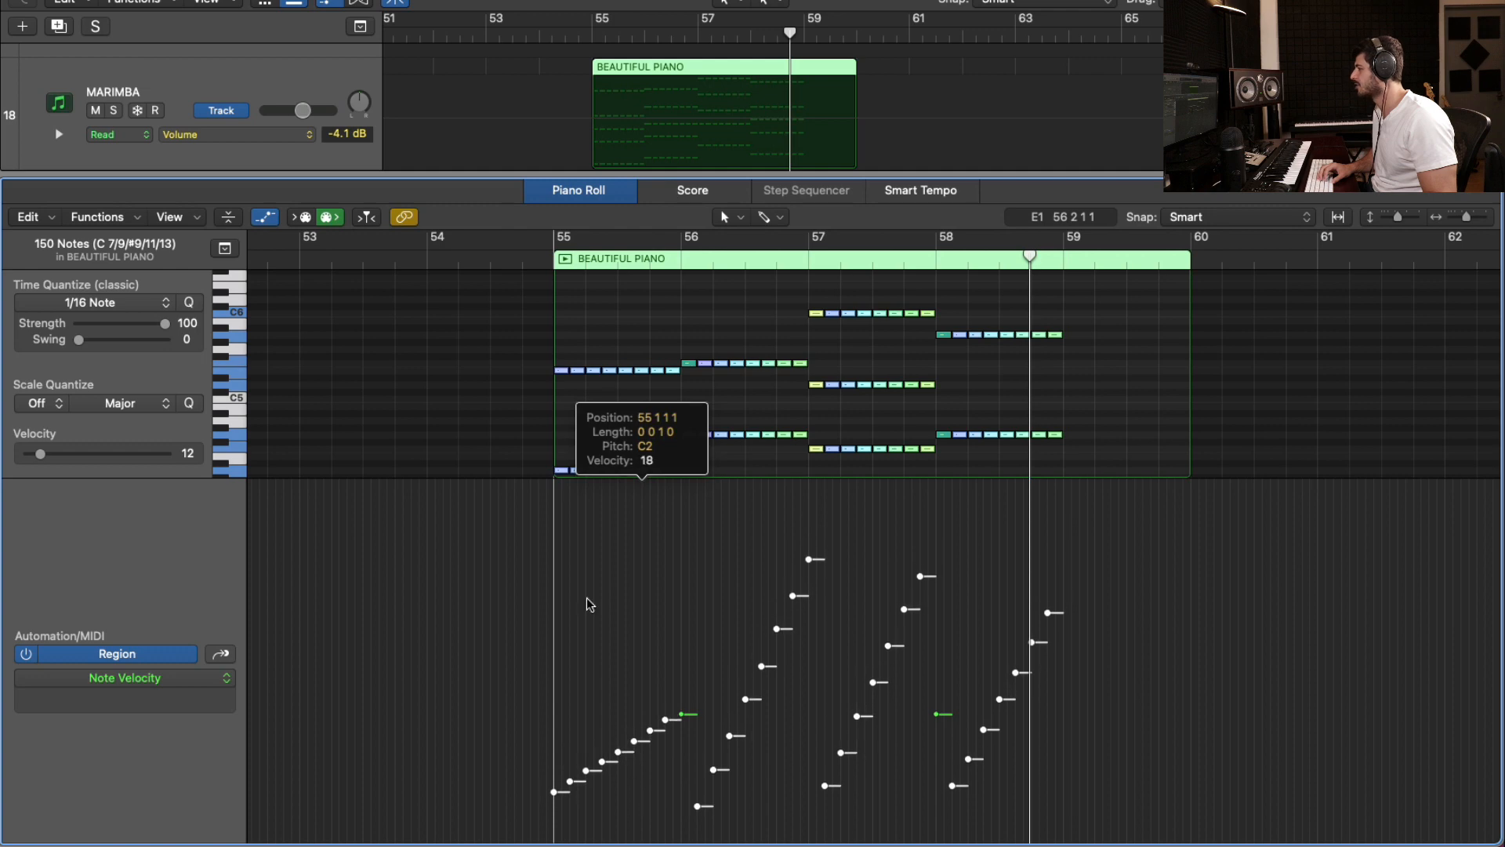
Play both regions from bar 55, close the Piano Roll and hide the track automation
left_click(553, 267)
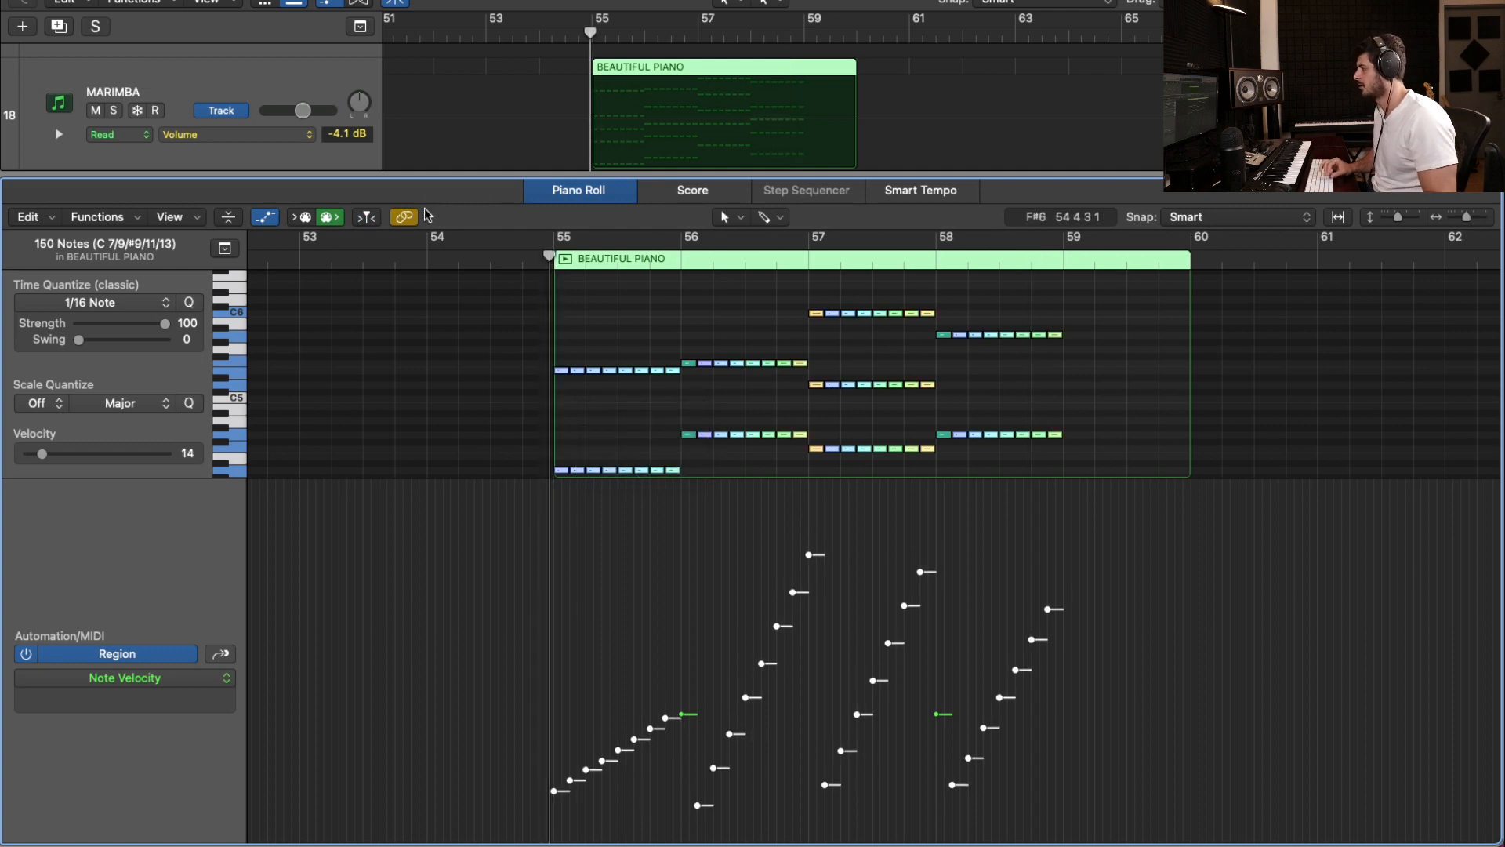
key("space")
key("e")
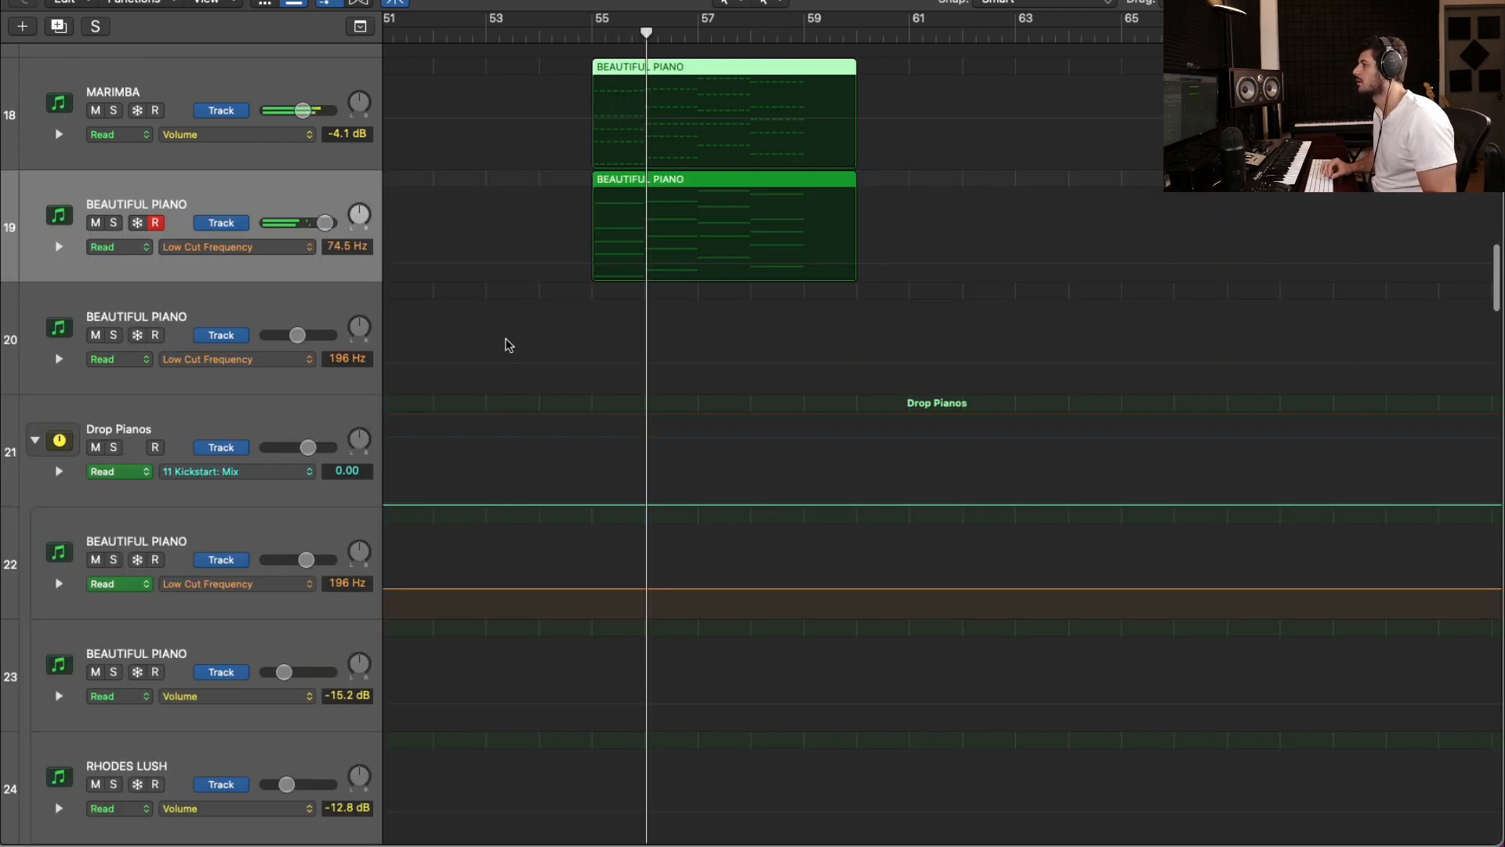
scroll(507, 348, "up", 8)
key("a")
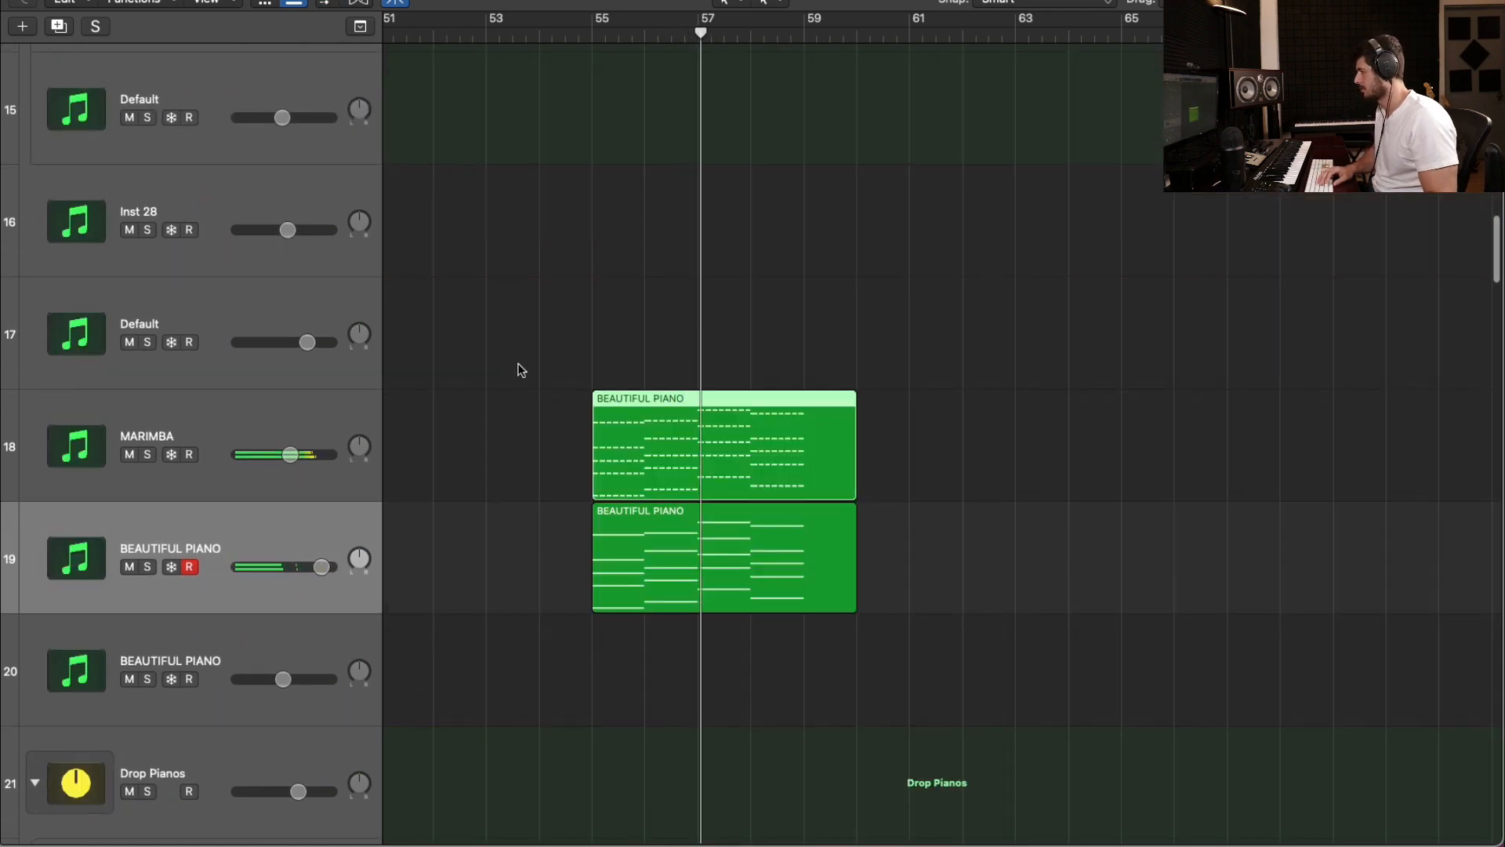
Reopen the MARIMBA region in the Piano Roll without automation and delete every note below the top line in bars 55 to 58
double_click(632, 442)
scroll(580, 435, "up", 3)
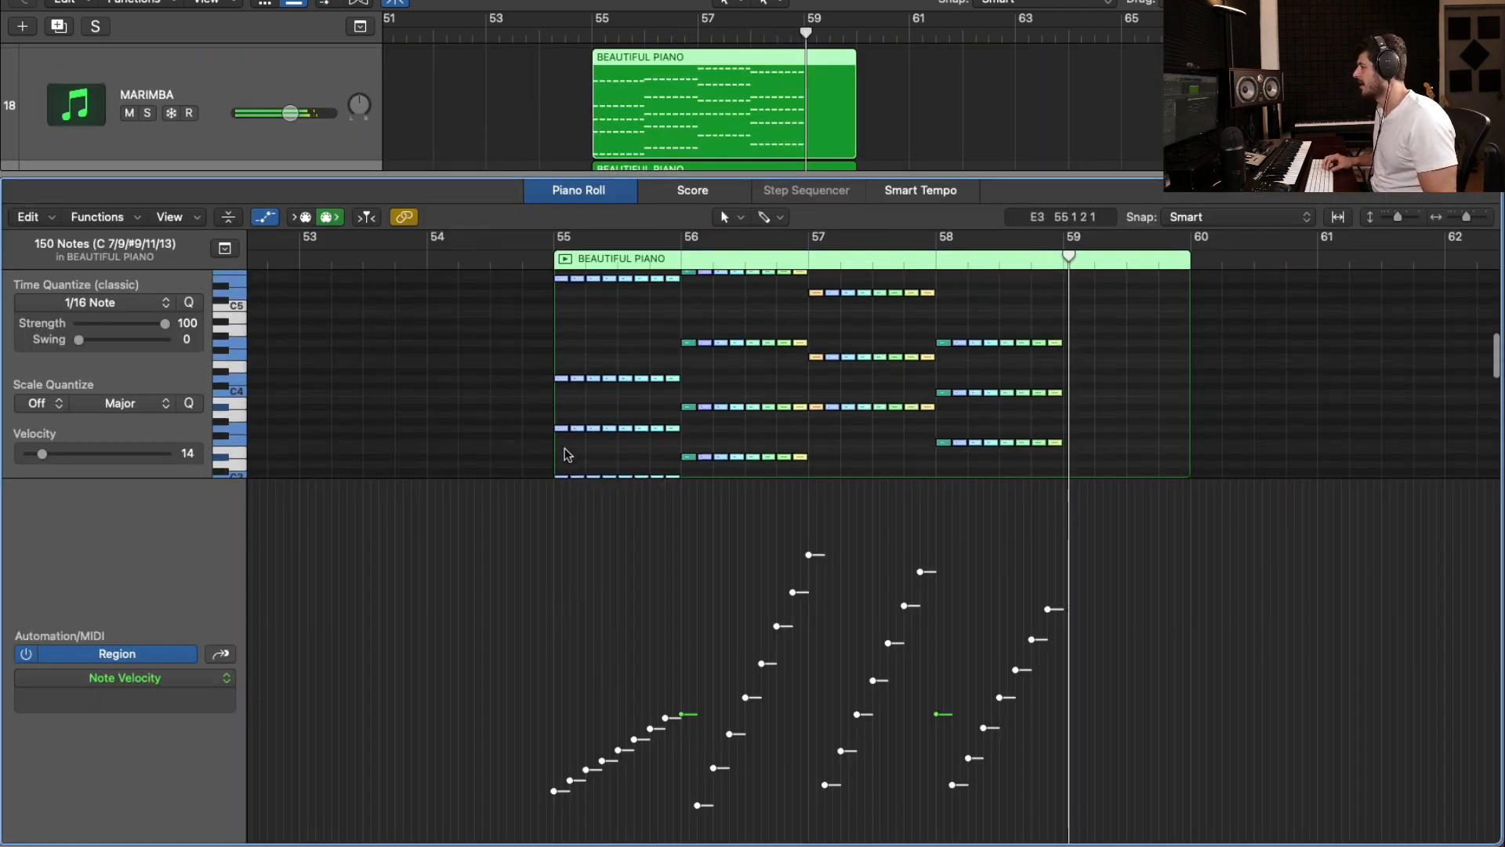
left_click(593, 415)
key("a")
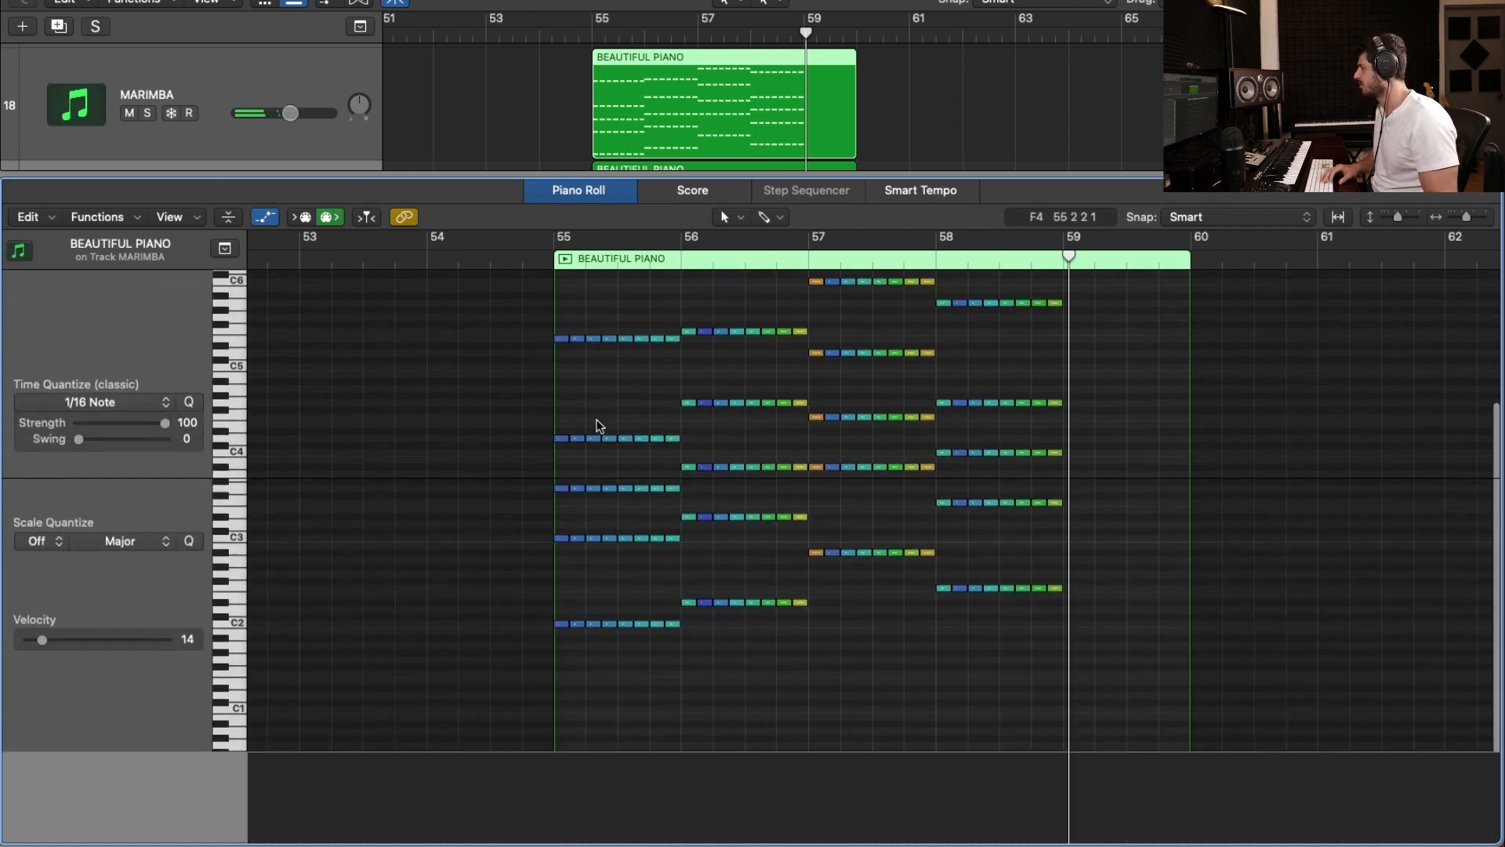
scroll(546, 417, "up", 5)
scroll(546, 420, "up", 1)
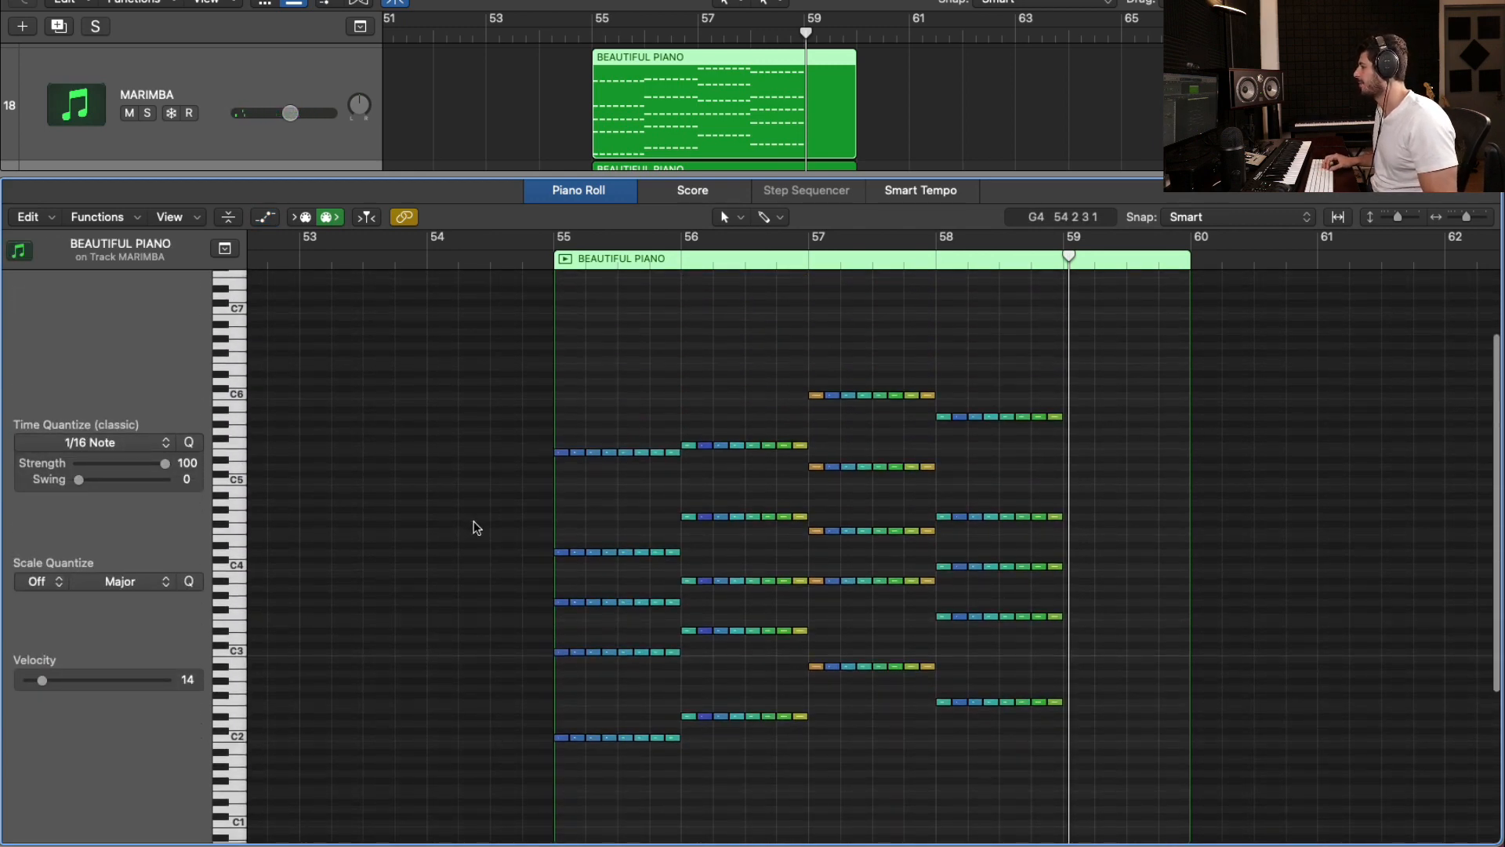
left_click_drag(473, 527, 1086, 747)
key("Delete")
left_click_drag(745, 527, 816, 548)
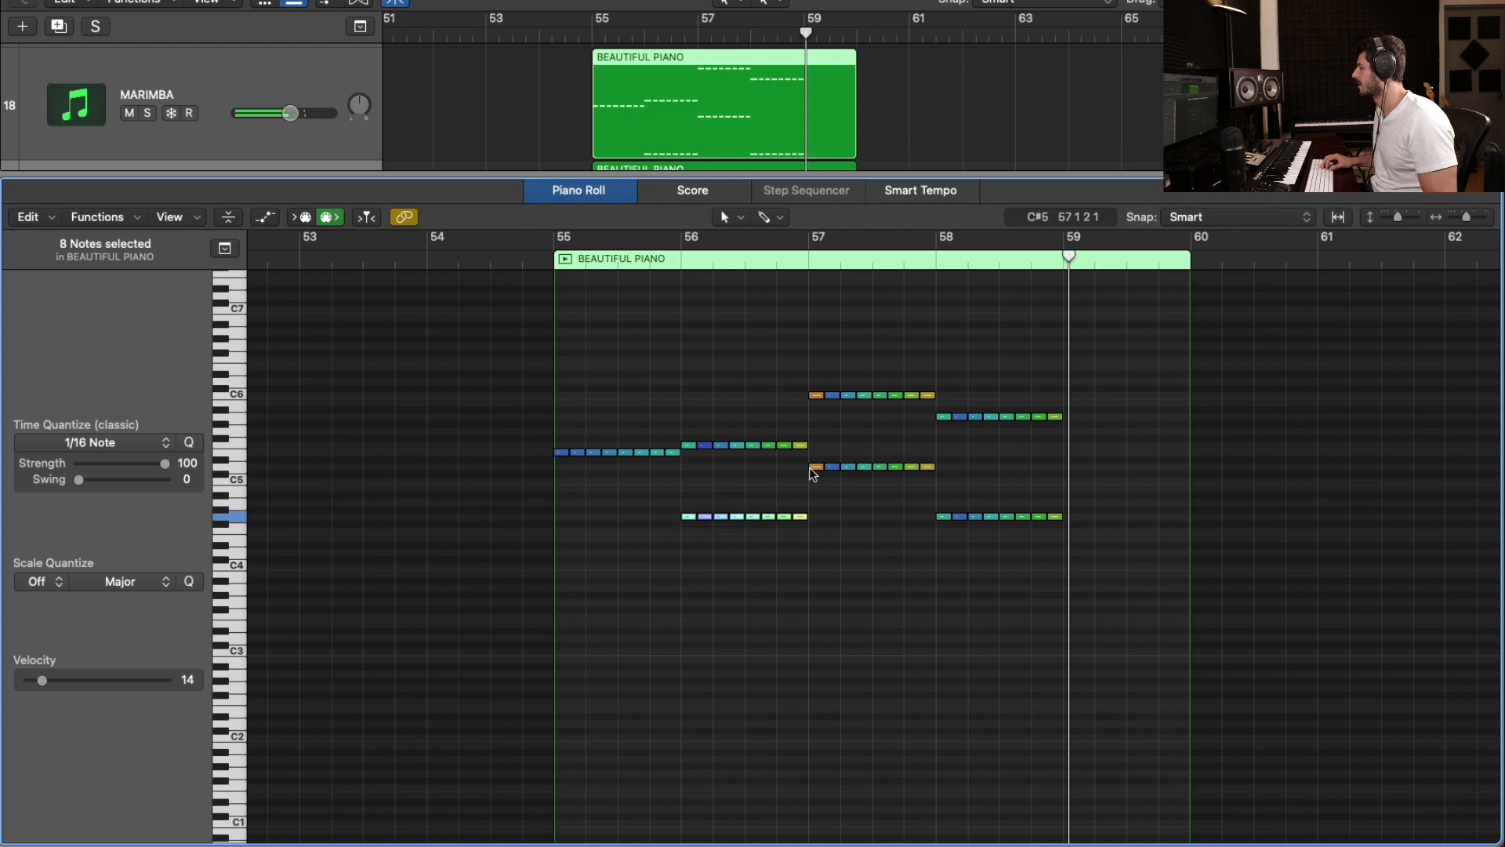
key("Delete")
left_click_drag(805, 454, 1070, 548)
key("Delete")
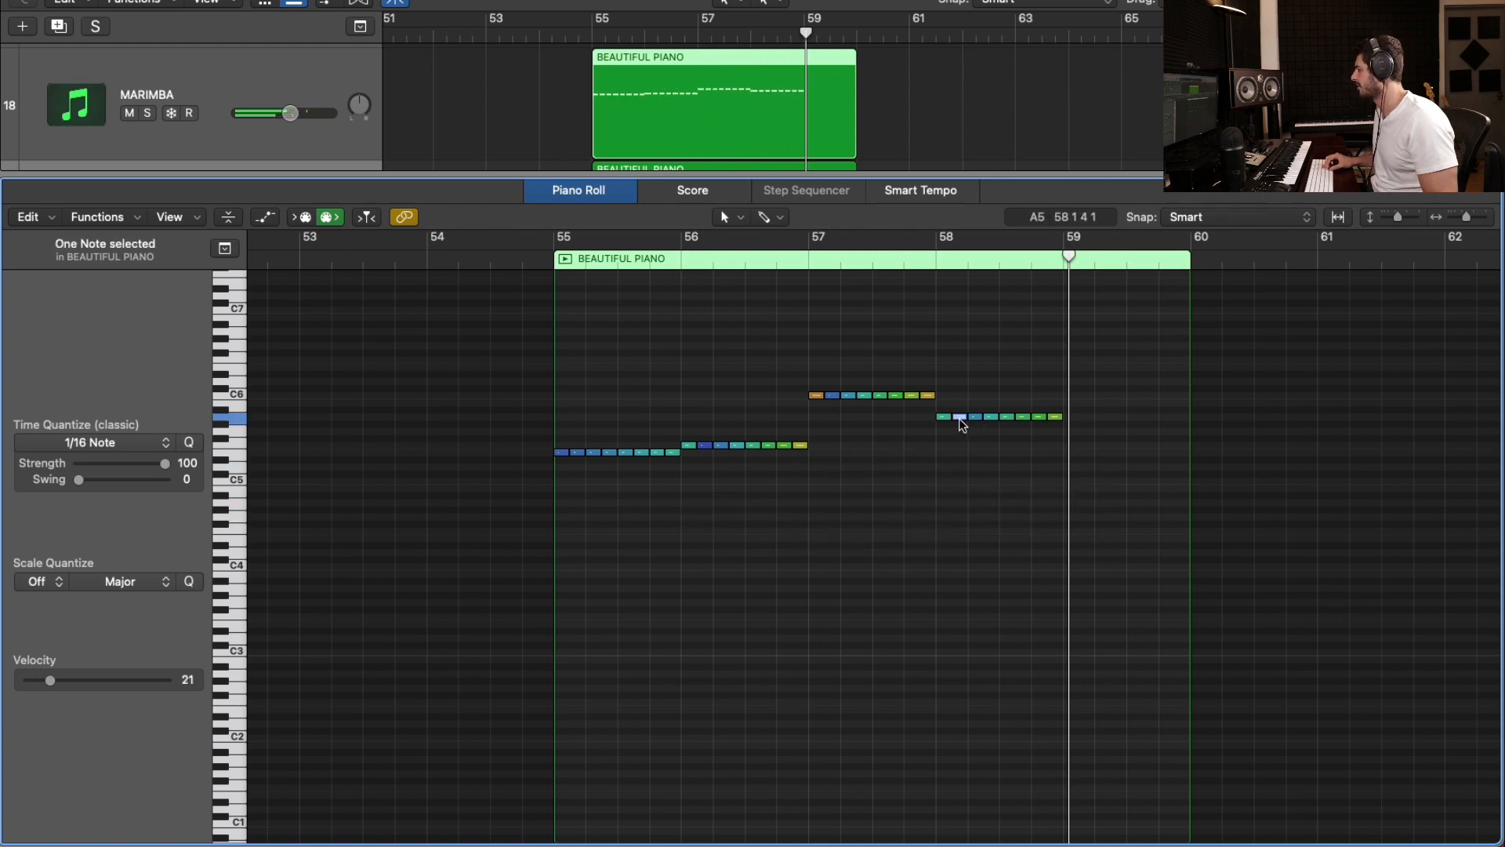
Lower bar 58's second note and bar 55's second and seventh notes an octave, raise bar 55's fourth note an octave, and play from bar 55
key("alt+shift+Down")
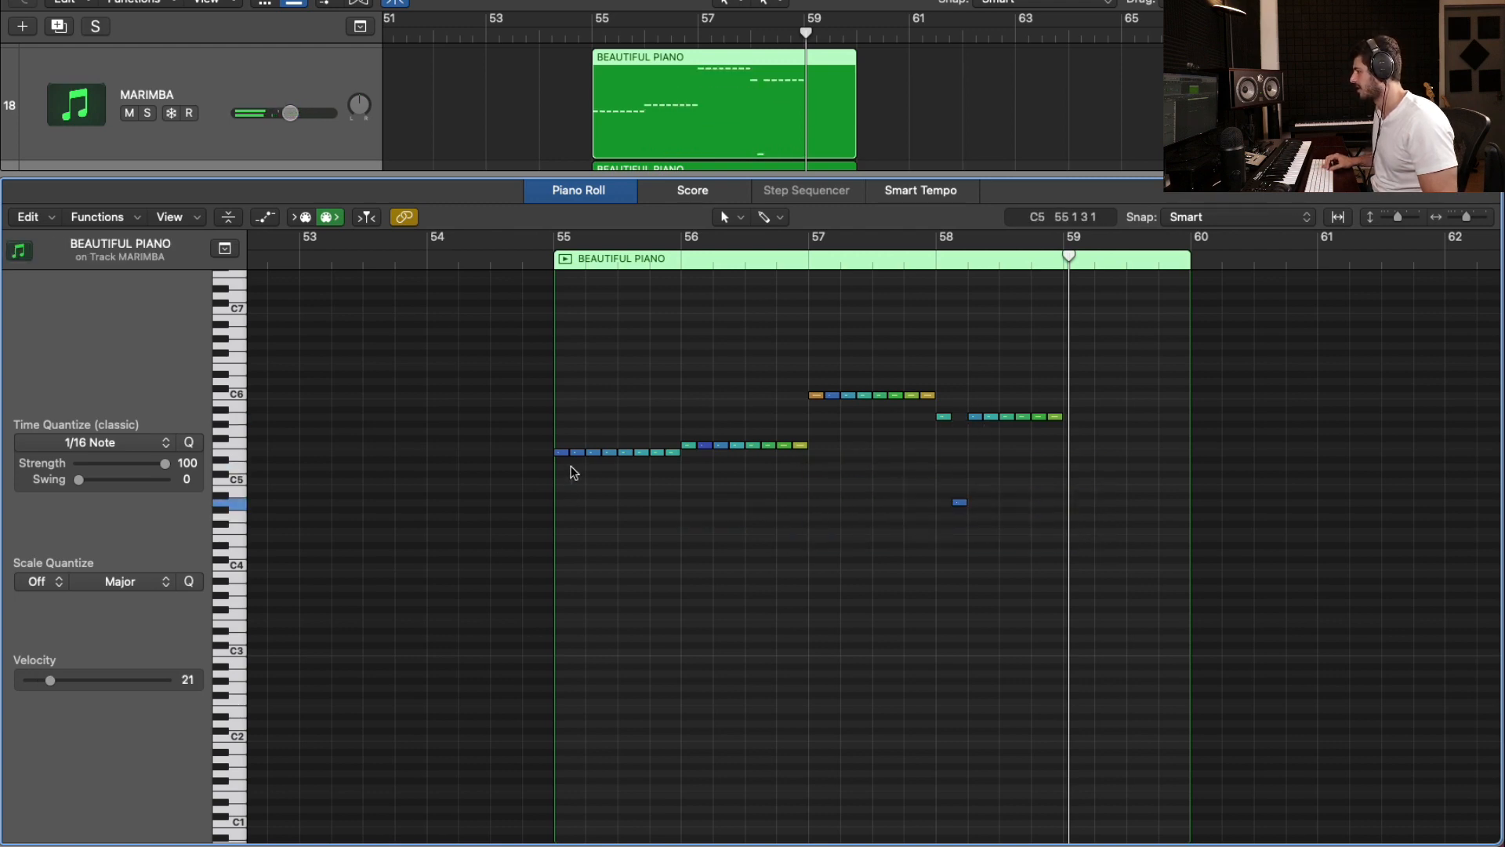
left_click(578, 452)
key("alt+shift+Down")
left_click(609, 452)
key("alt+shift+Up")
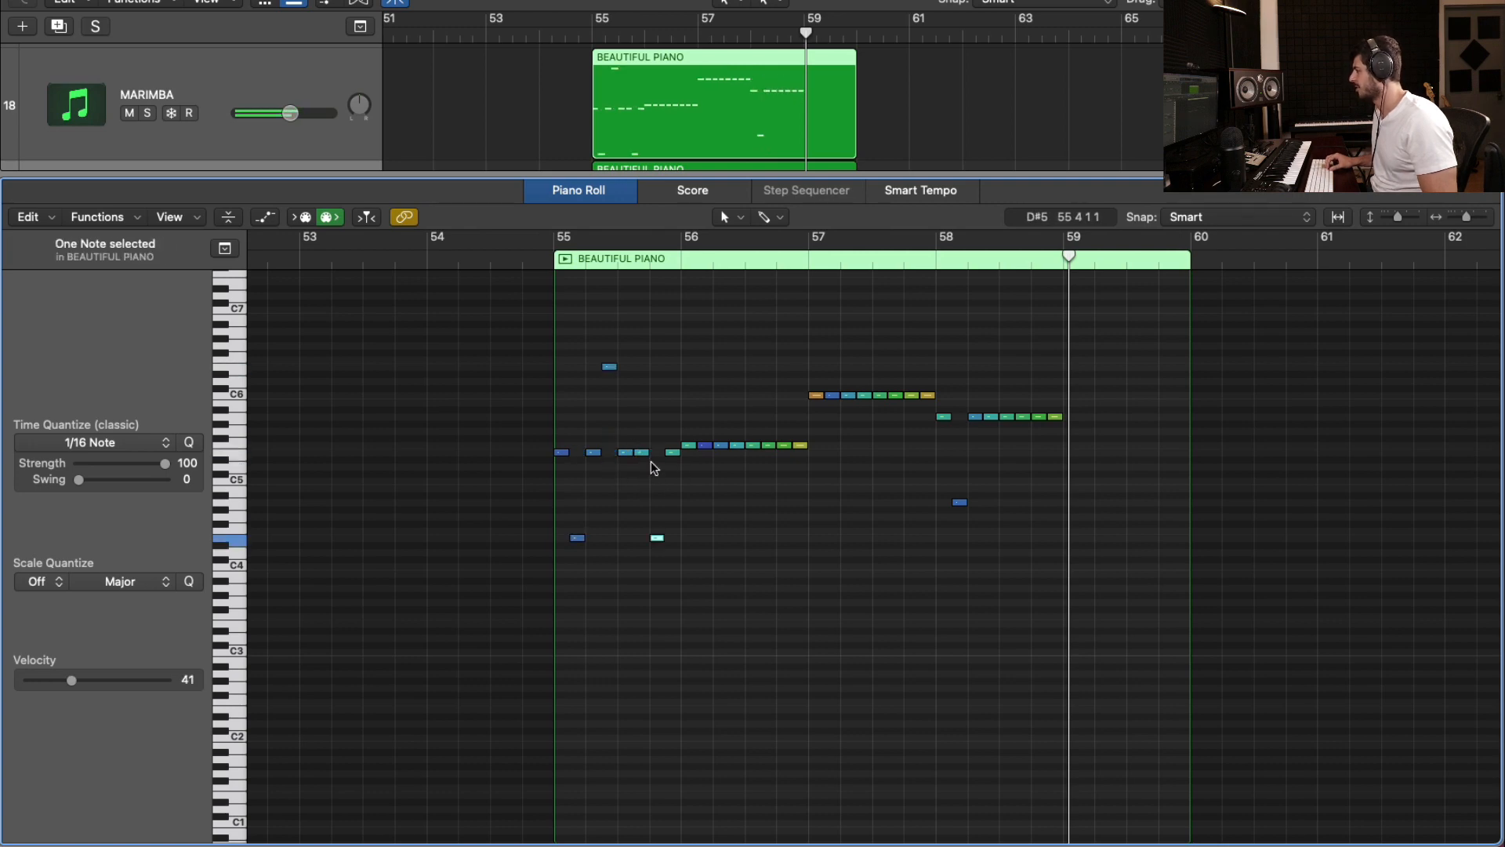
left_click(556, 265)
key("space")
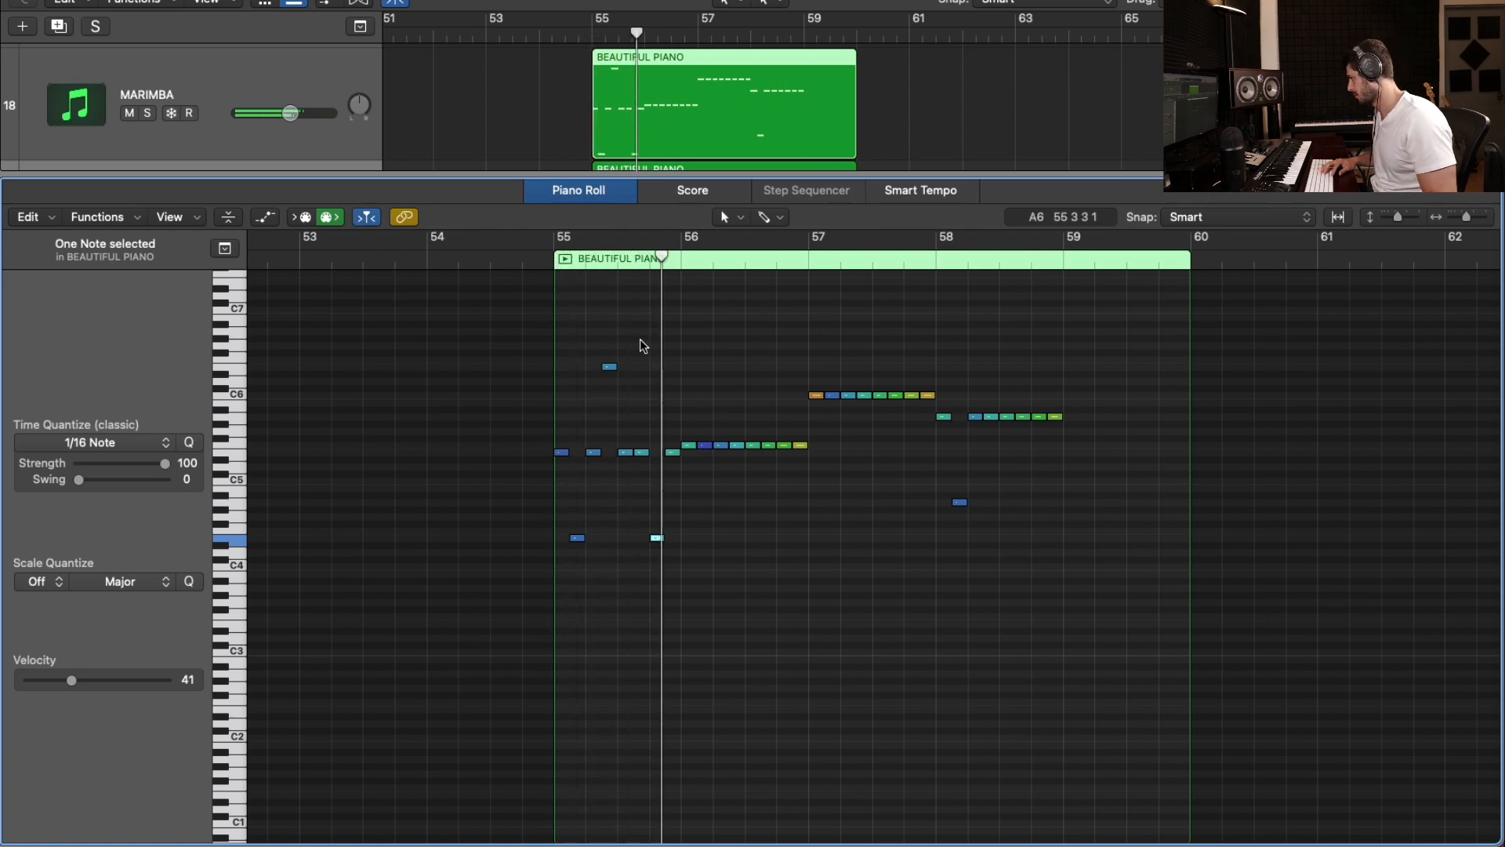
Move bar 56's second and sixth notes down an octave and its fourth and eighth notes up an octave
left_click(709, 434)
left_click(709, 443)
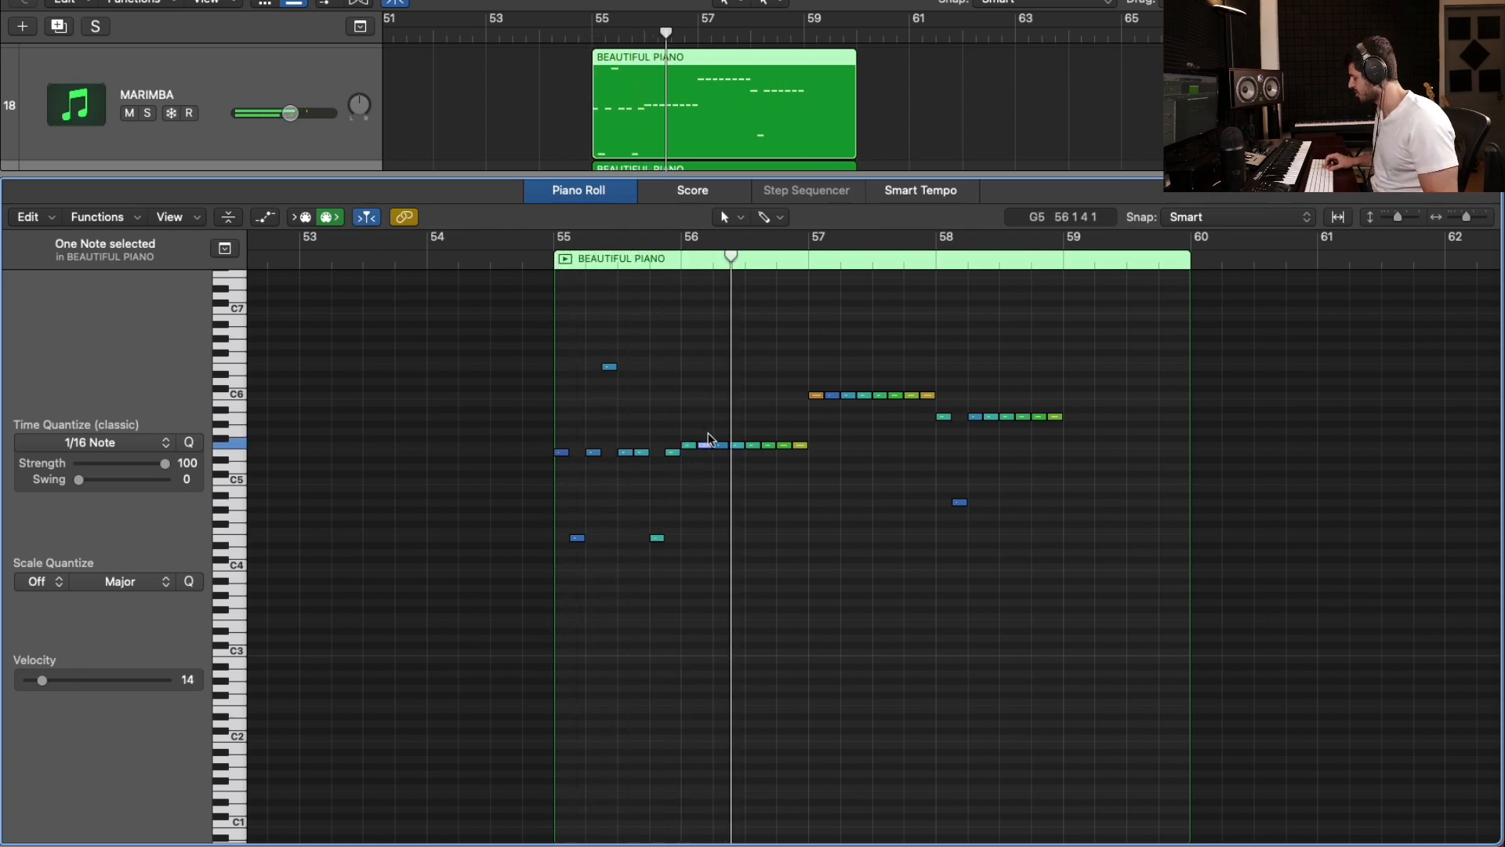
left_click(738, 446)
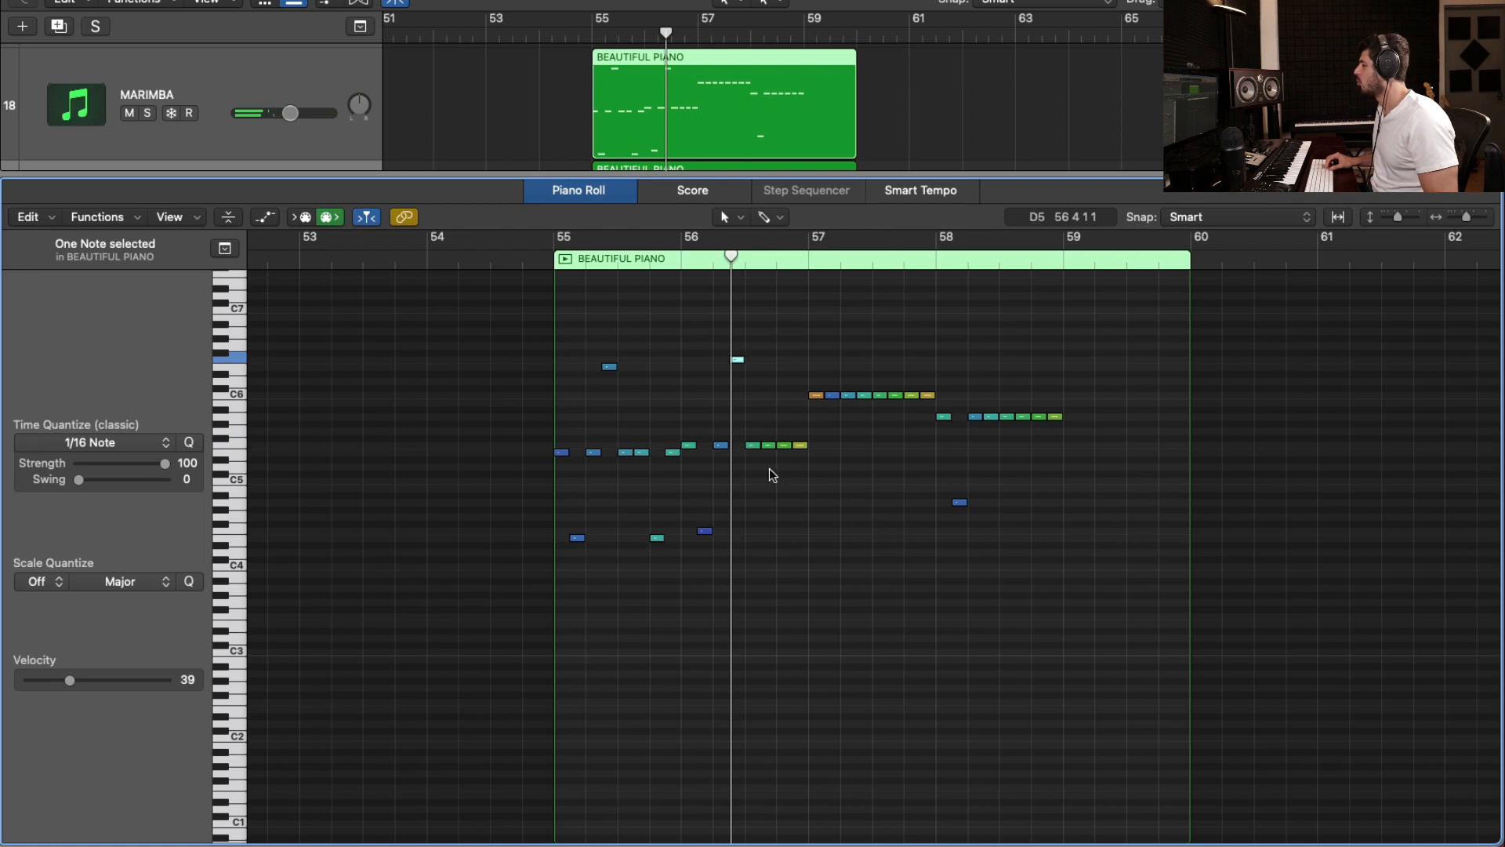
left_click(801, 443)
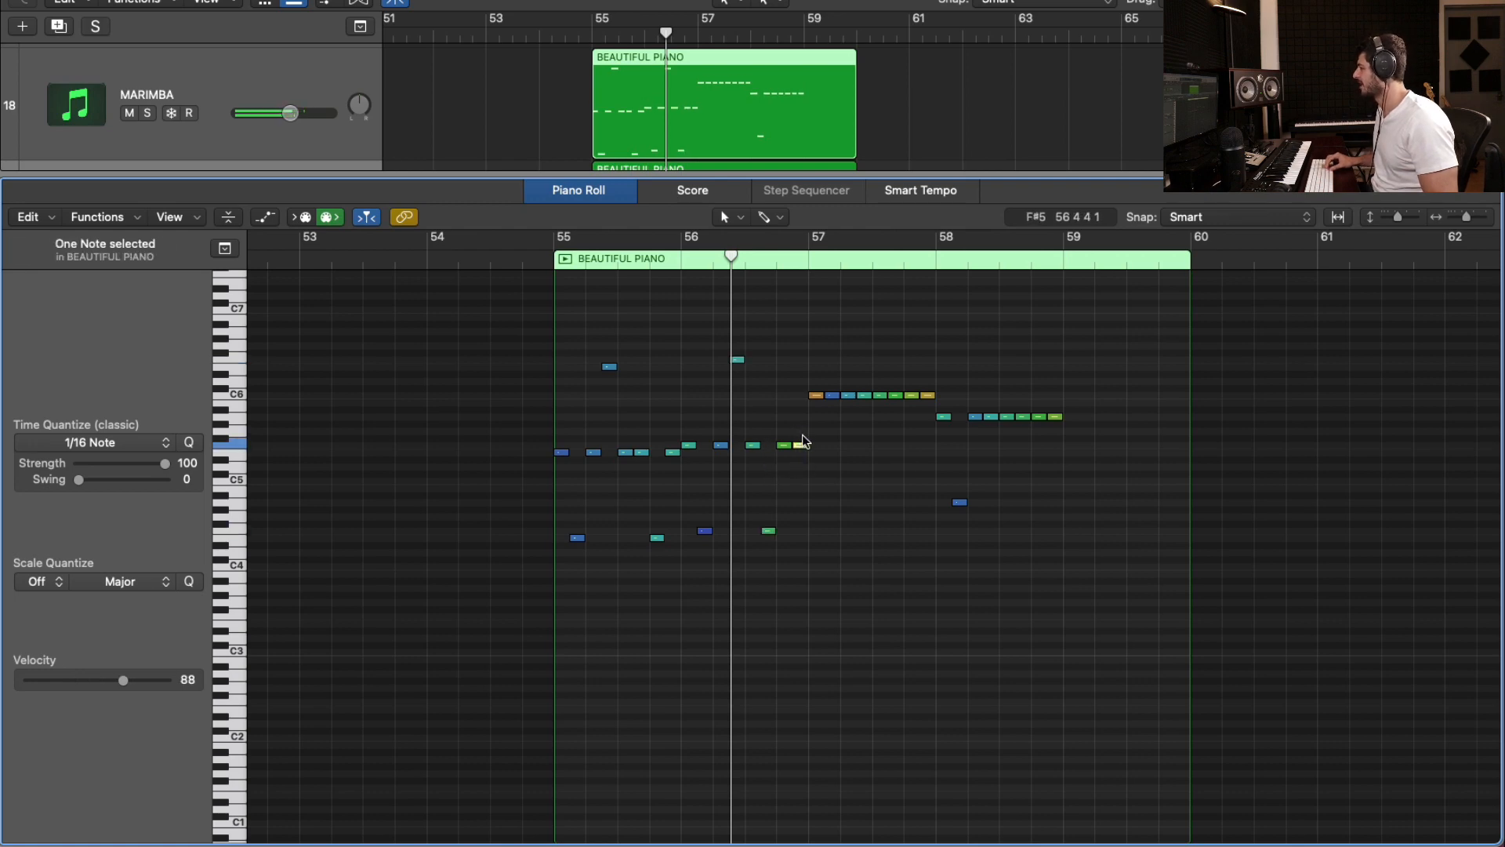
Move bar 57's second and eighth notes down an octave, its fourth note down two octaves and its sixth note up an octave
left_click(832, 395)
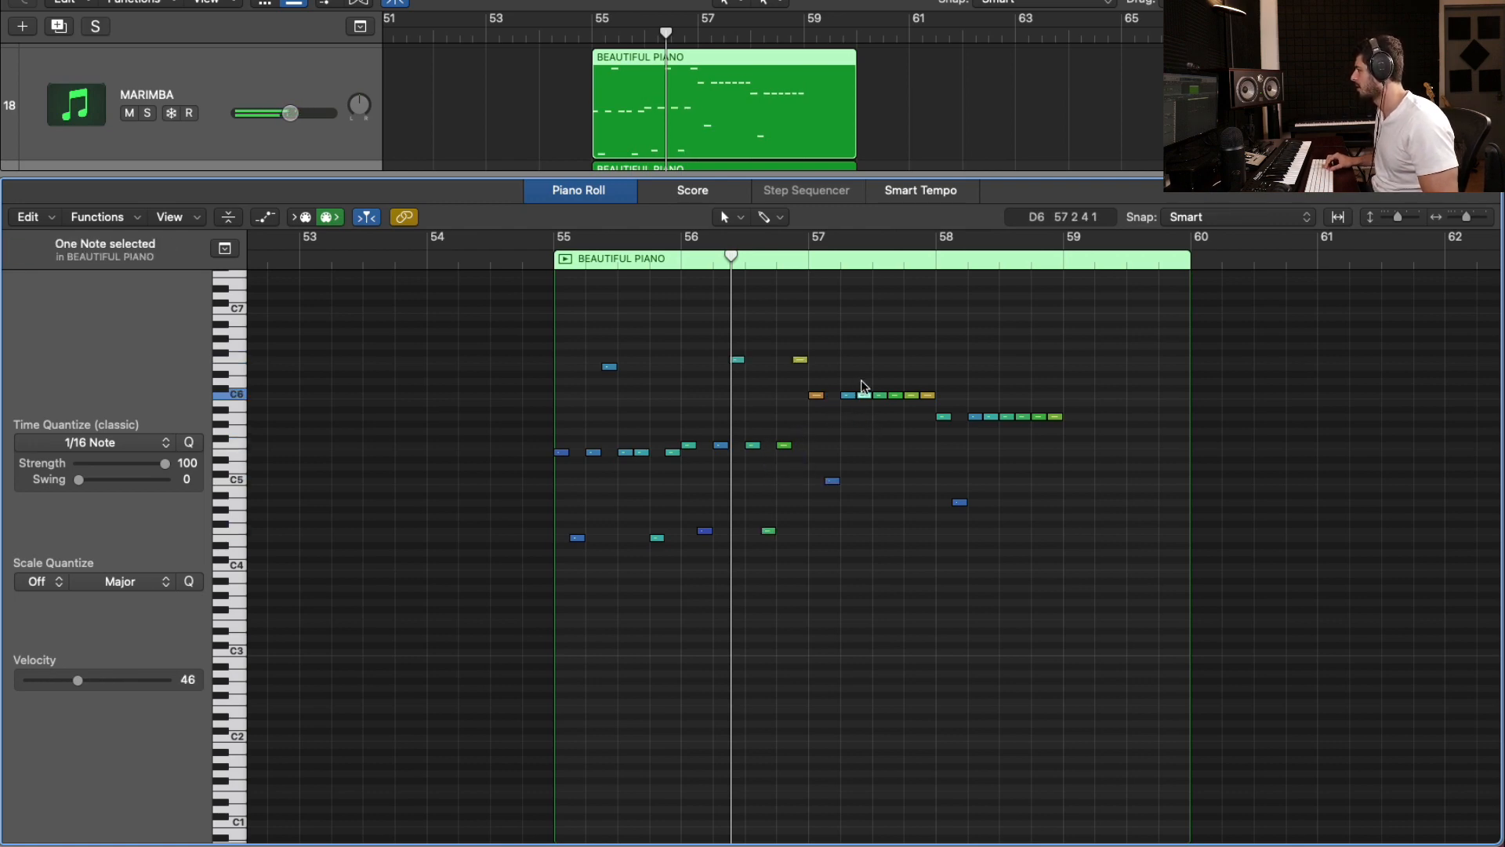
left_click(902, 395)
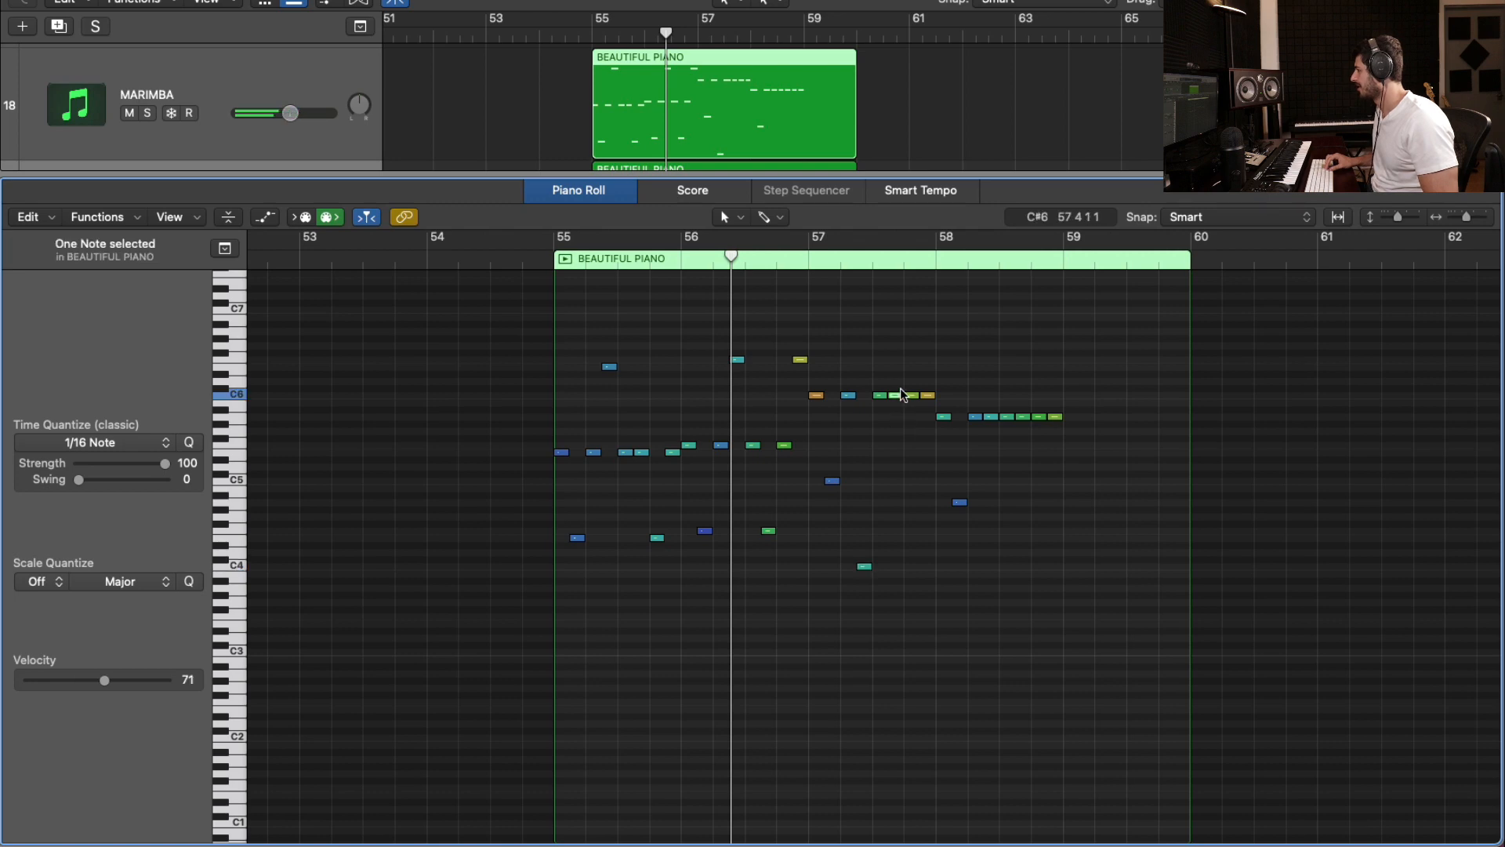
scroll(910, 415, "up", 2)
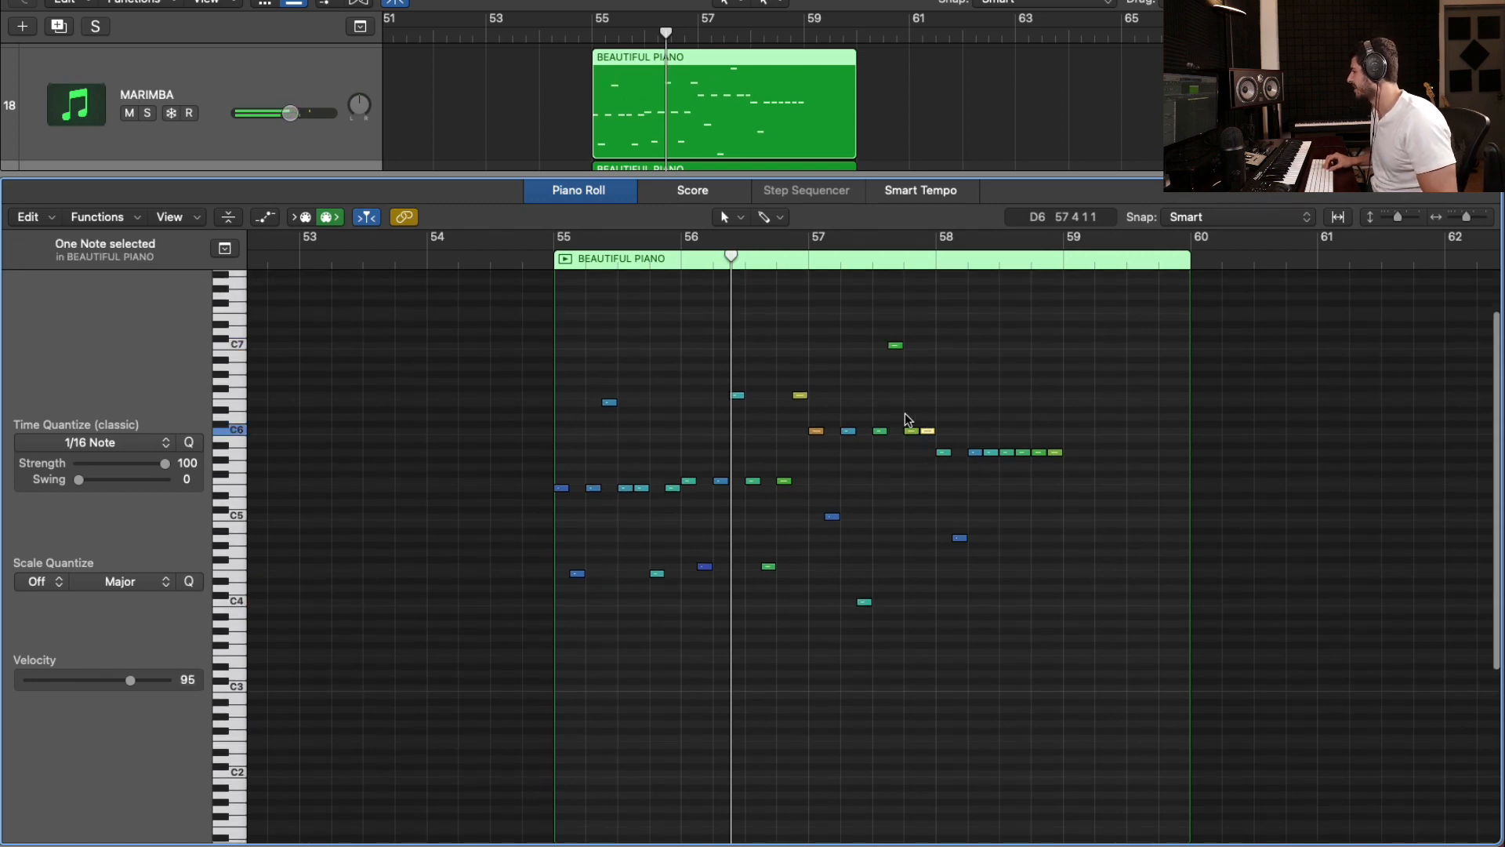
Move bar 58's fourth and eighth notes up an octave and its sixth note down an octave
left_click_drag(1003, 473, 989, 447)
key("alt+shift+Up")
left_click(1007, 452)
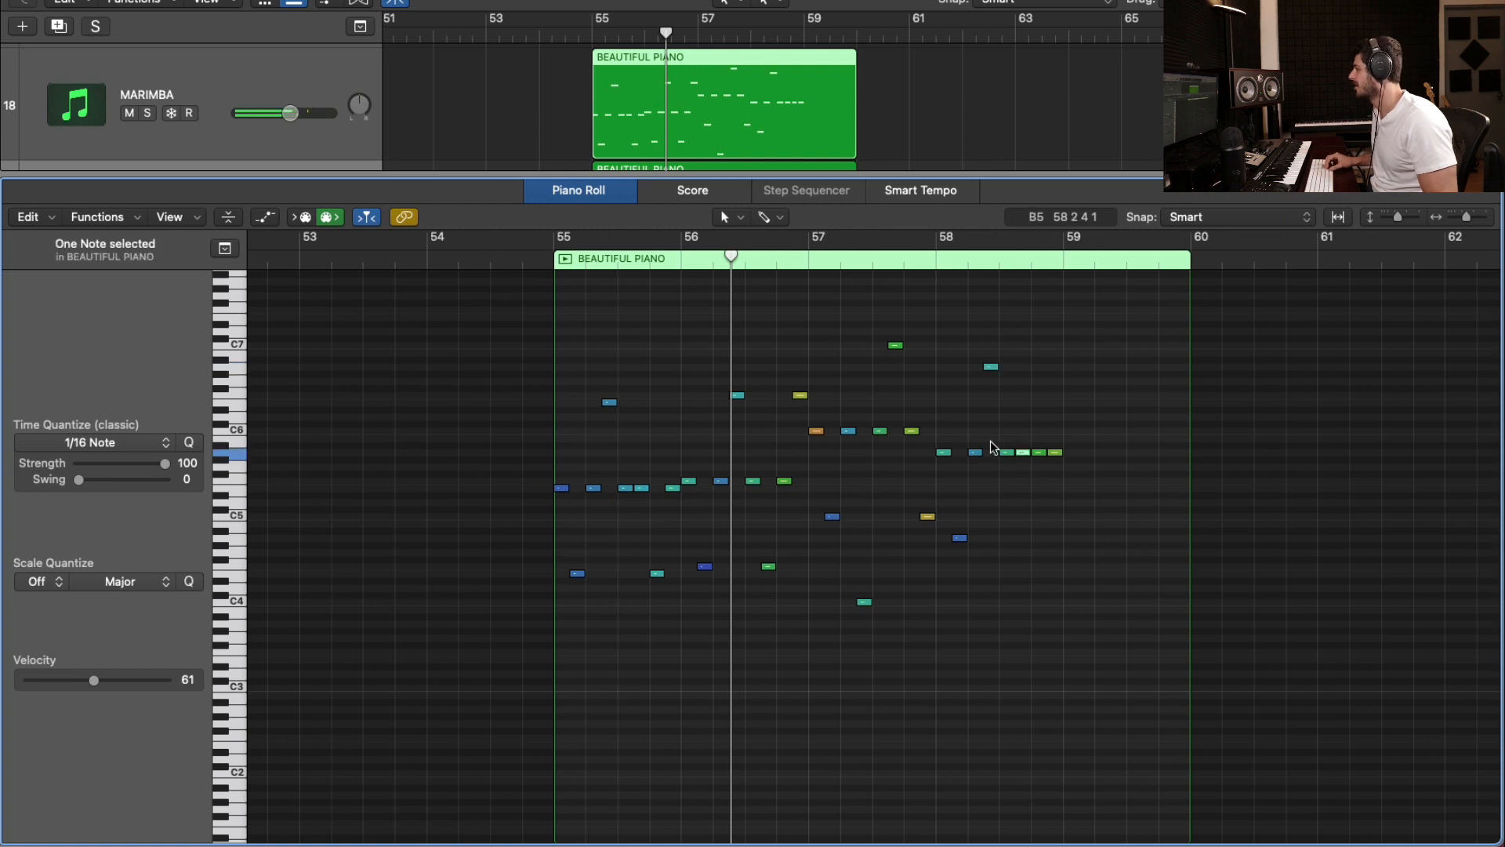
left_click(1058, 453)
key("alt+shift+Up")
Play the octave-jumping MARIMBA line with the piano from bar 55 and close the Piano Roll
left_click(550, 261)
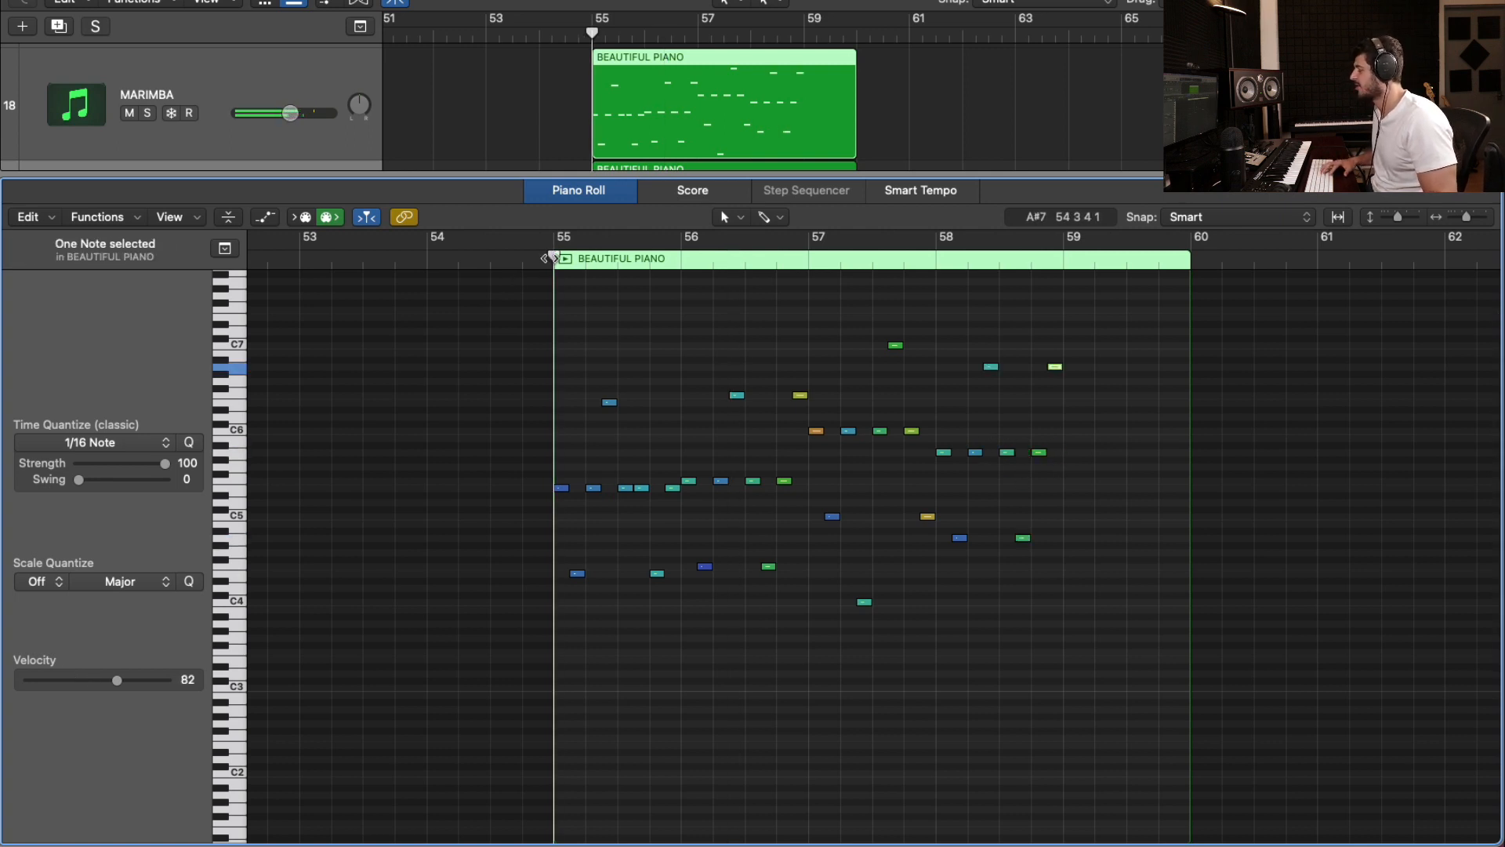
key("space")
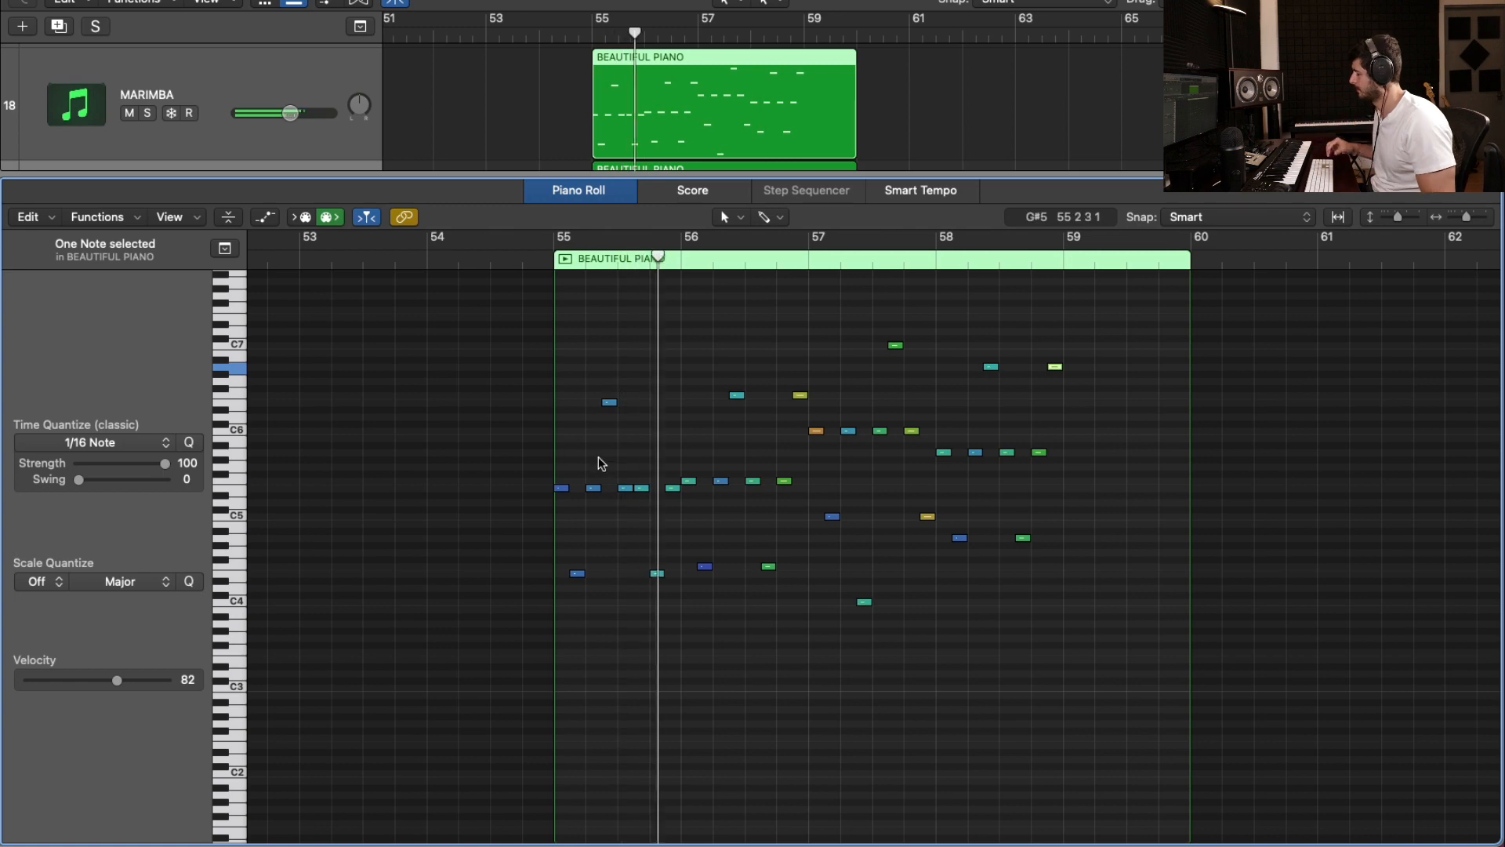
scroll(611, 466, "up", 2)
scroll(612, 470, "up", 1)
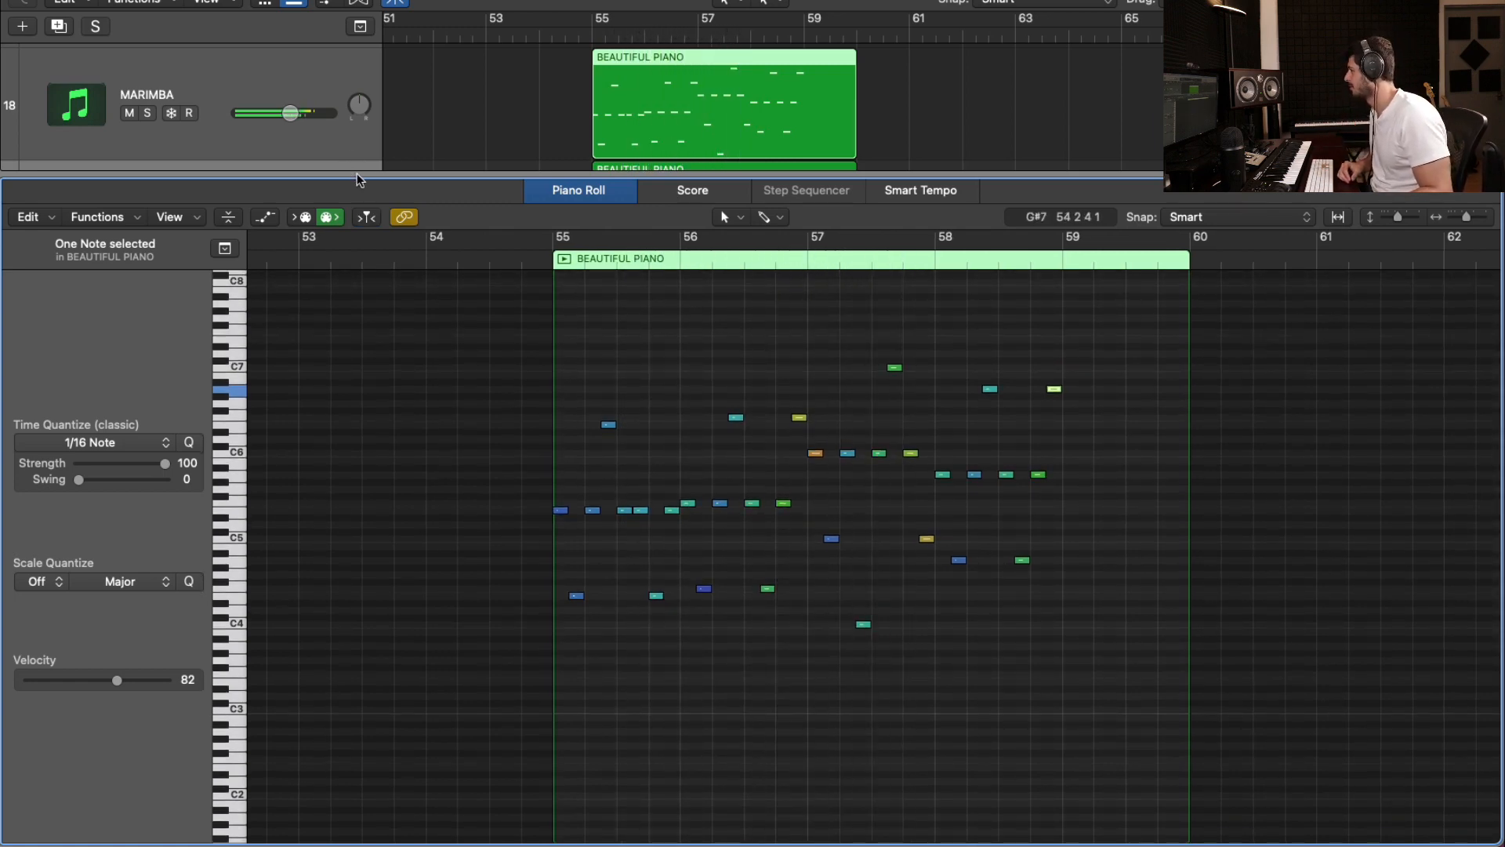
key("e")
scroll(524, 227, "up", 2)
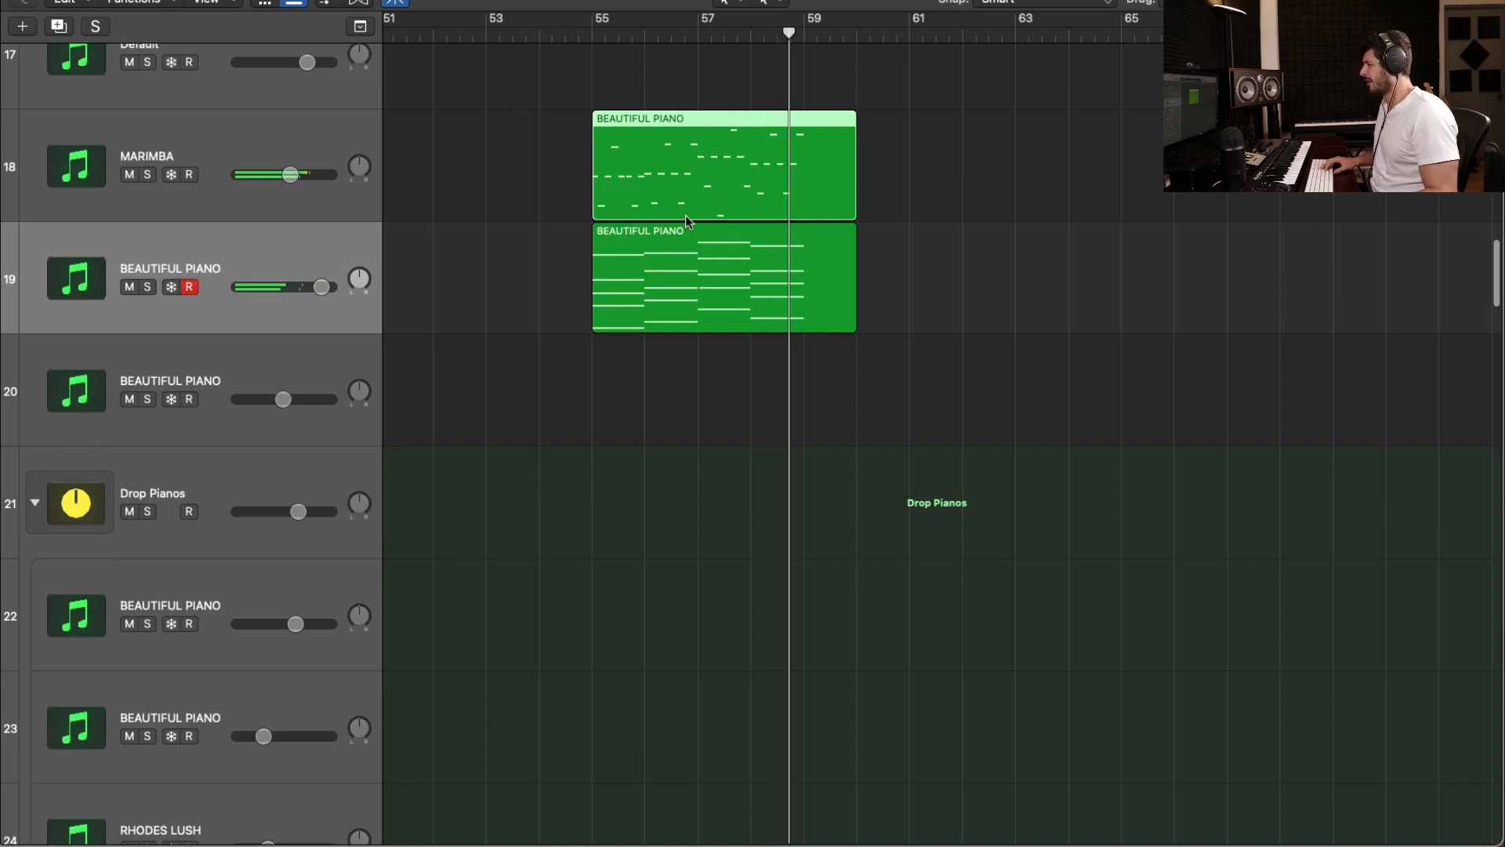
Delete the MARIMBA and BEAUTIFUL PIANO regions at bar 55 and toggle Low Latency Mode
left_click_drag(510, 165, 632, 286)
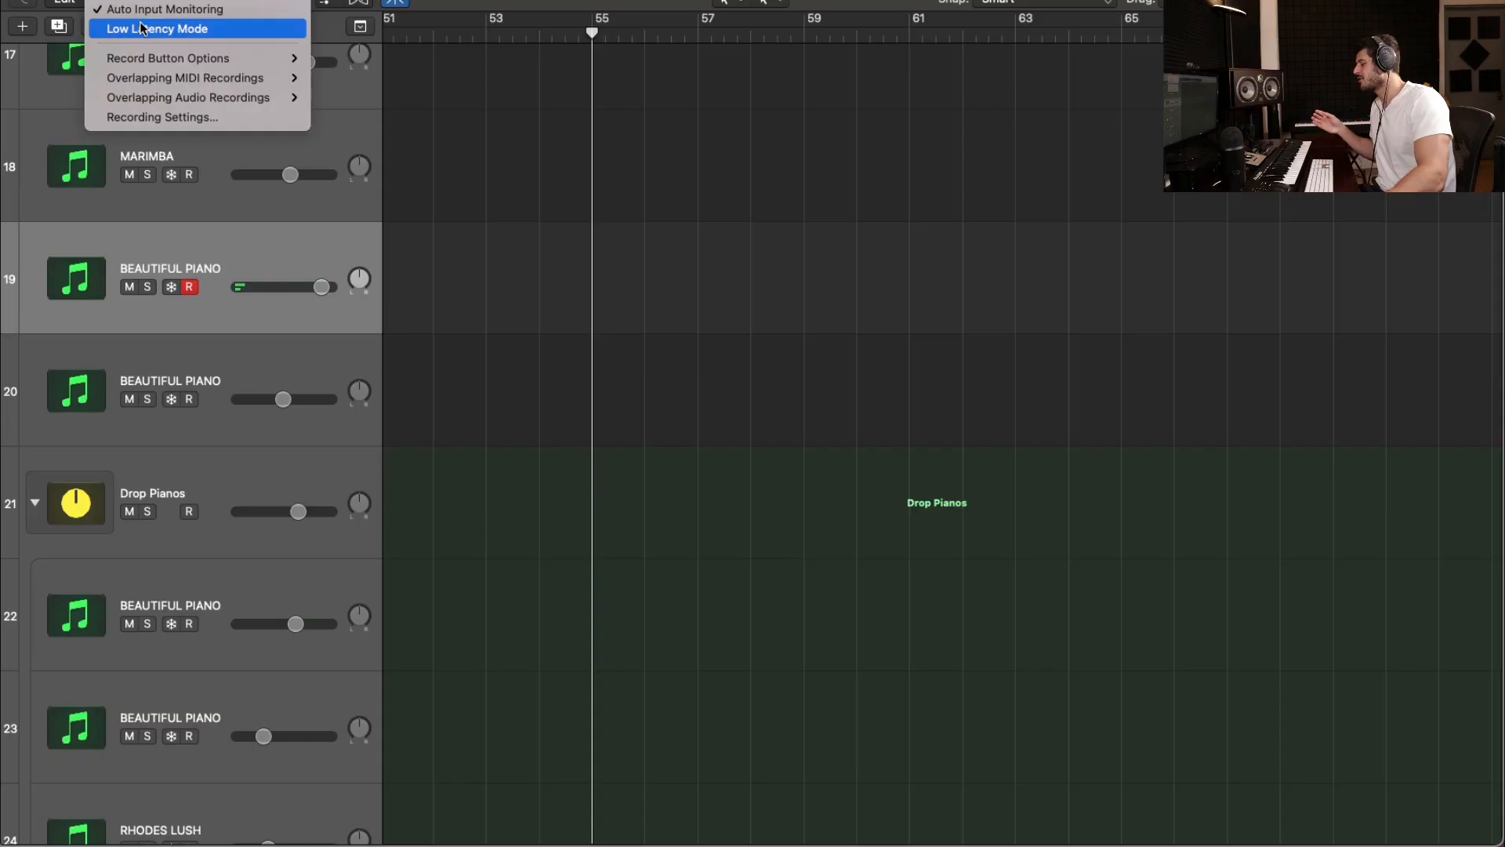
left_click(142, 28)
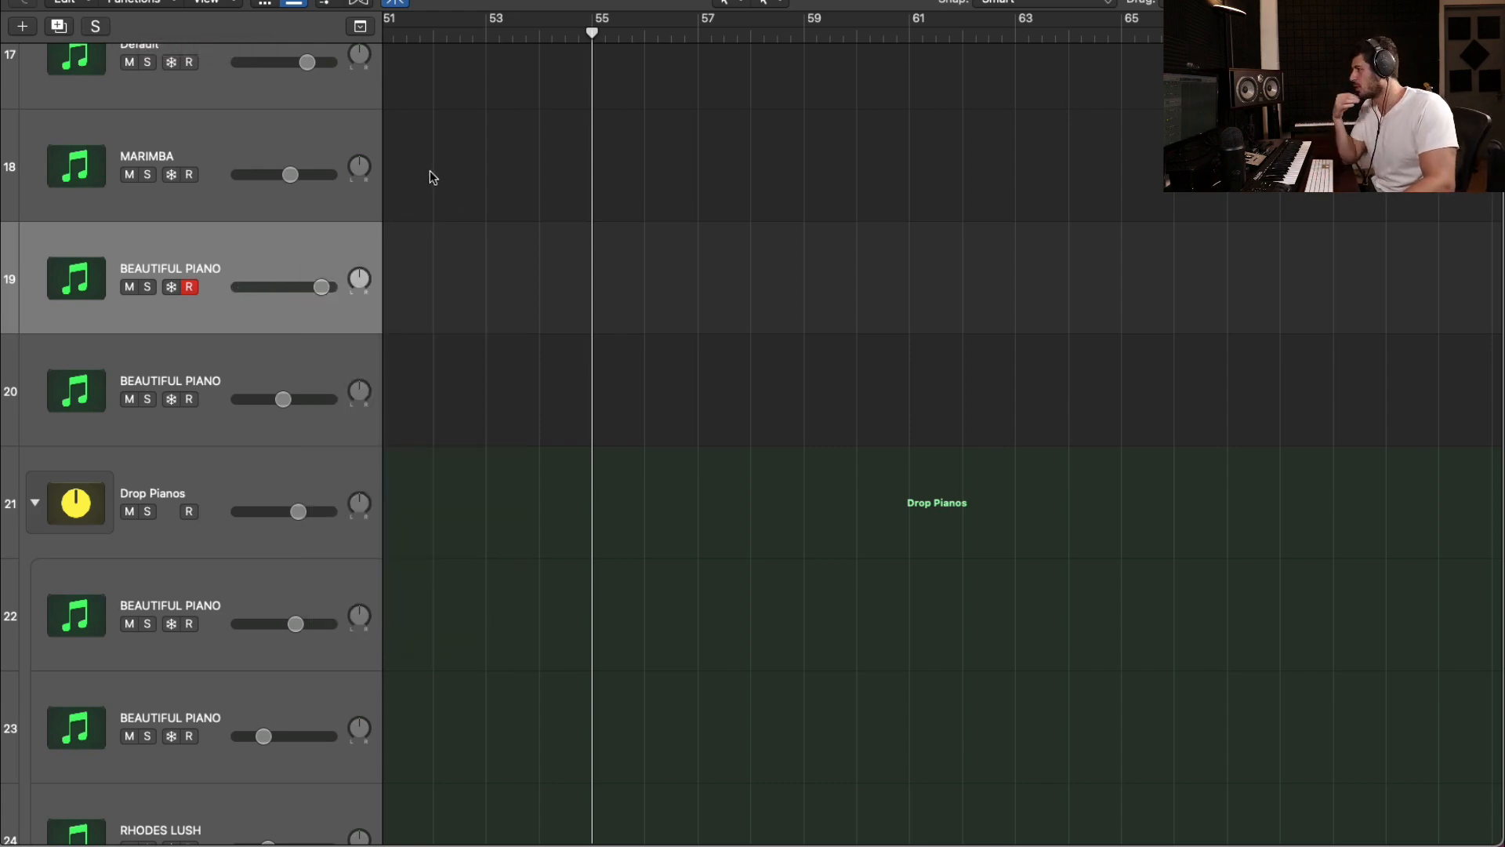
Switch to Finder and place 3_EMin, 4_FMaj, 5_GMaj and 6_AMin from the CMaj_AMin folder on BEAUTIFUL PIANO track 19, one per bar from bar 53
left_click(128, 800)
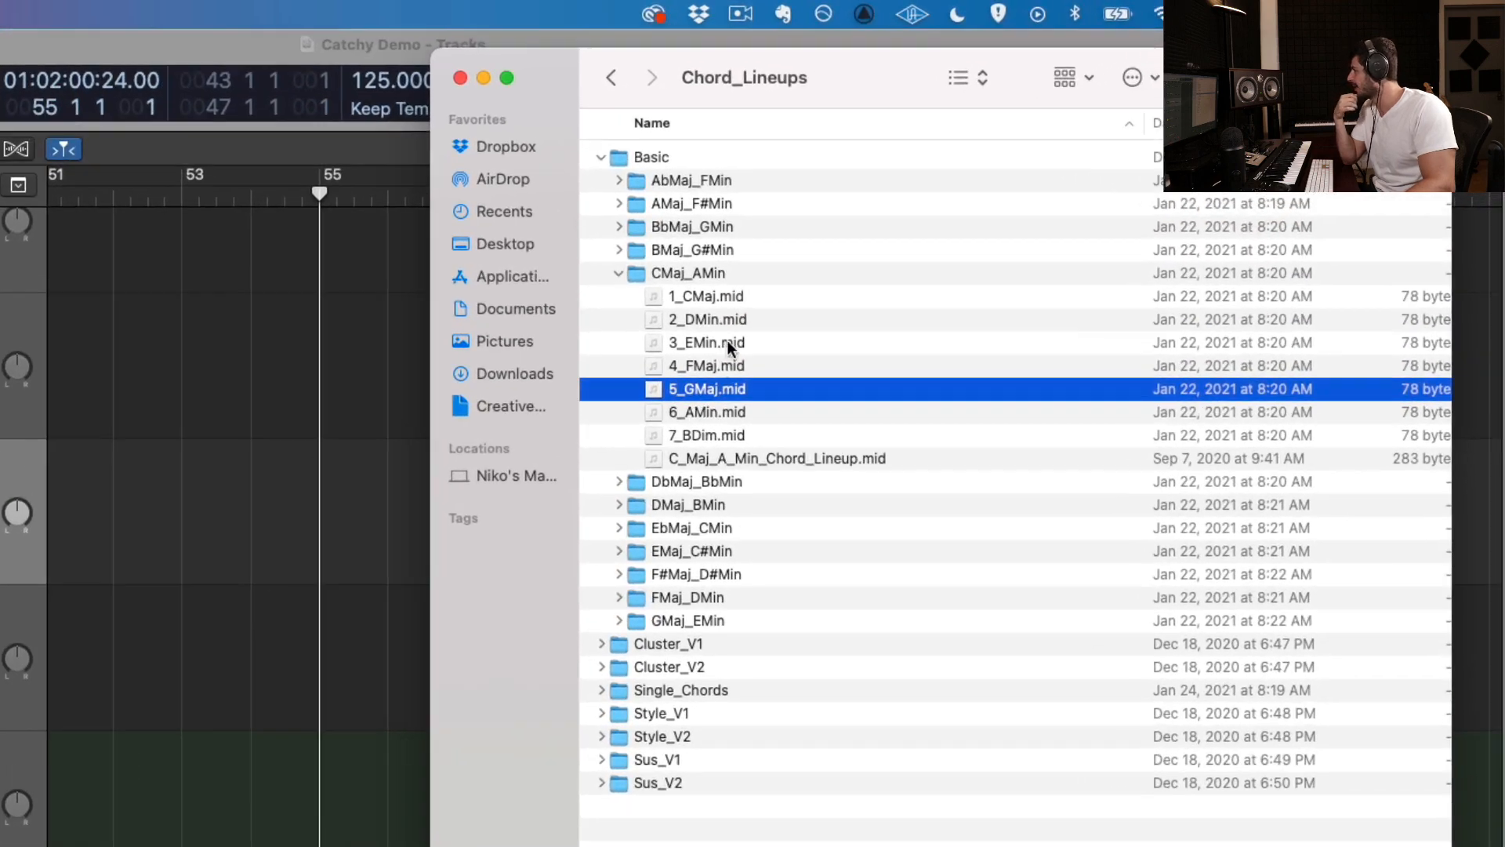
left_click(863, 274)
key("Down")
key("Down")
key("Down")
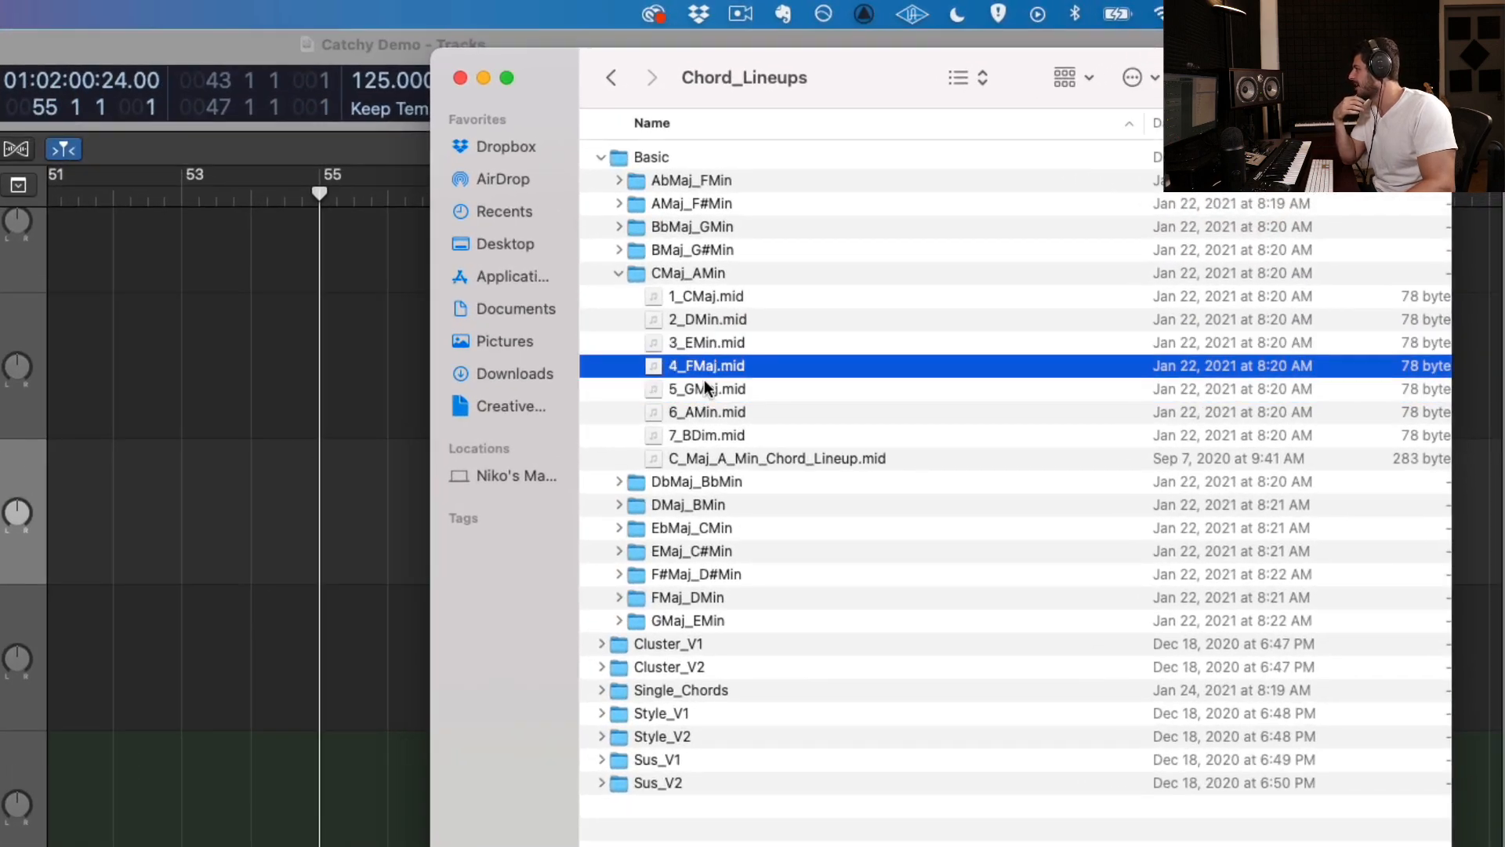
left_click_drag(671, 348, 189, 486)
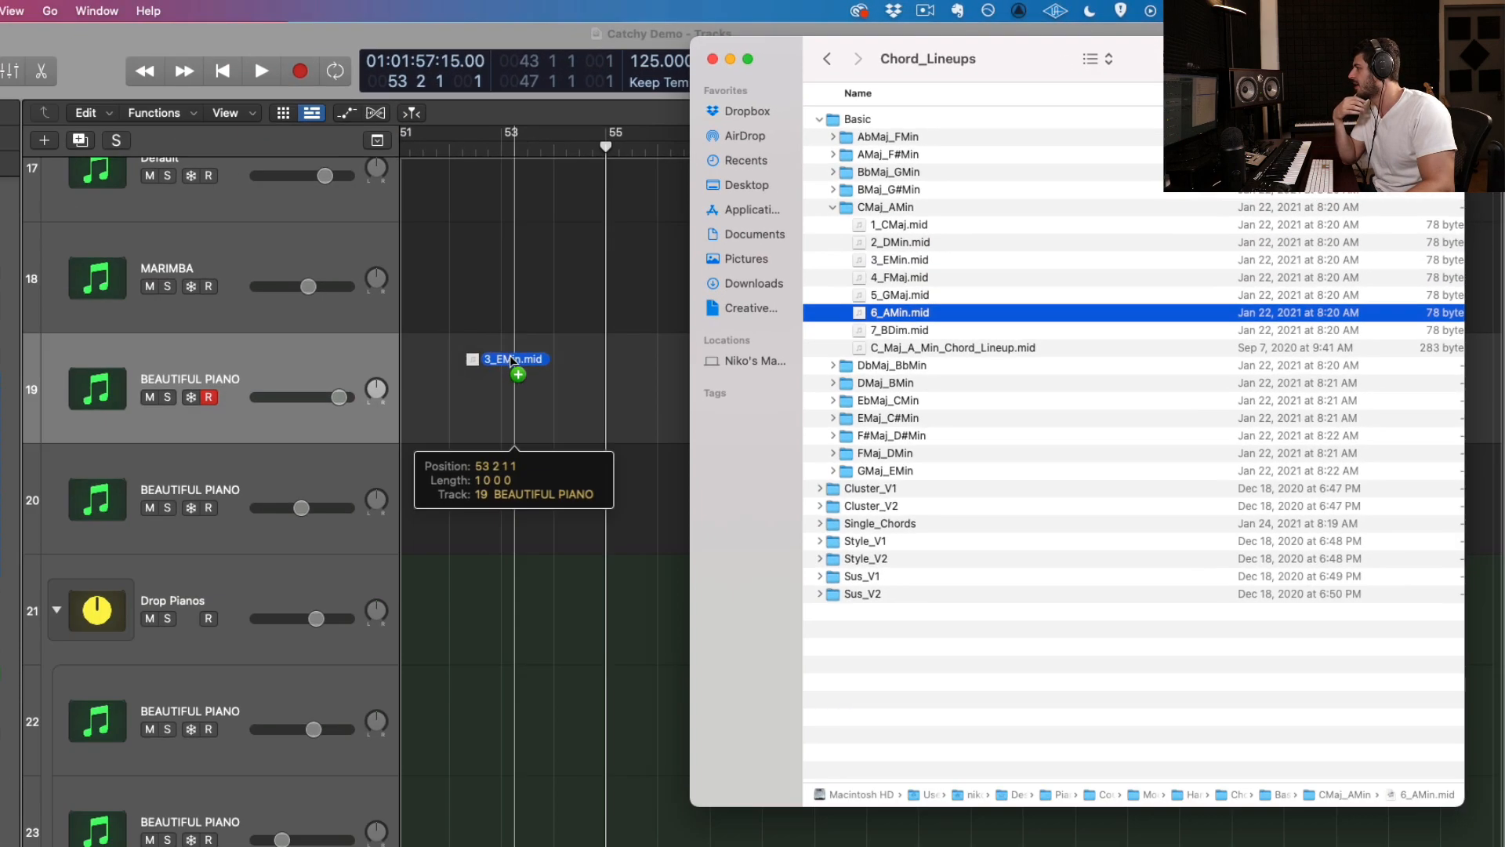
left_click_drag(878, 279, 579, 392)
left_click_drag(922, 294, 632, 392)
left_click(882, 312)
left_click_drag(882, 318, 664, 392)
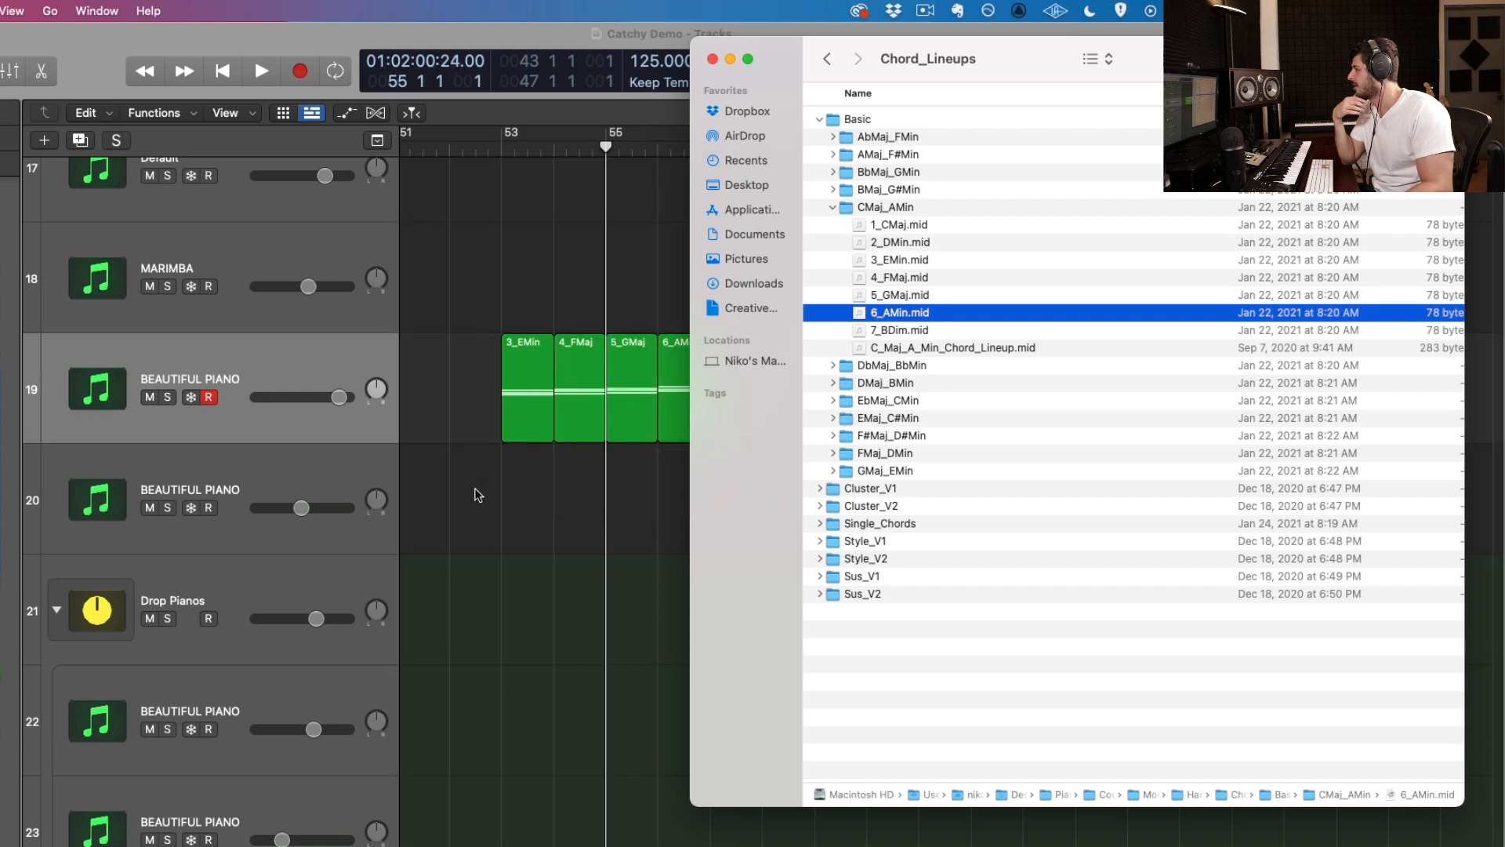
Select the four imported chord regions and show them together, enlarged, in the Piano Roll
left_click_drag(477, 495, 725, 408)
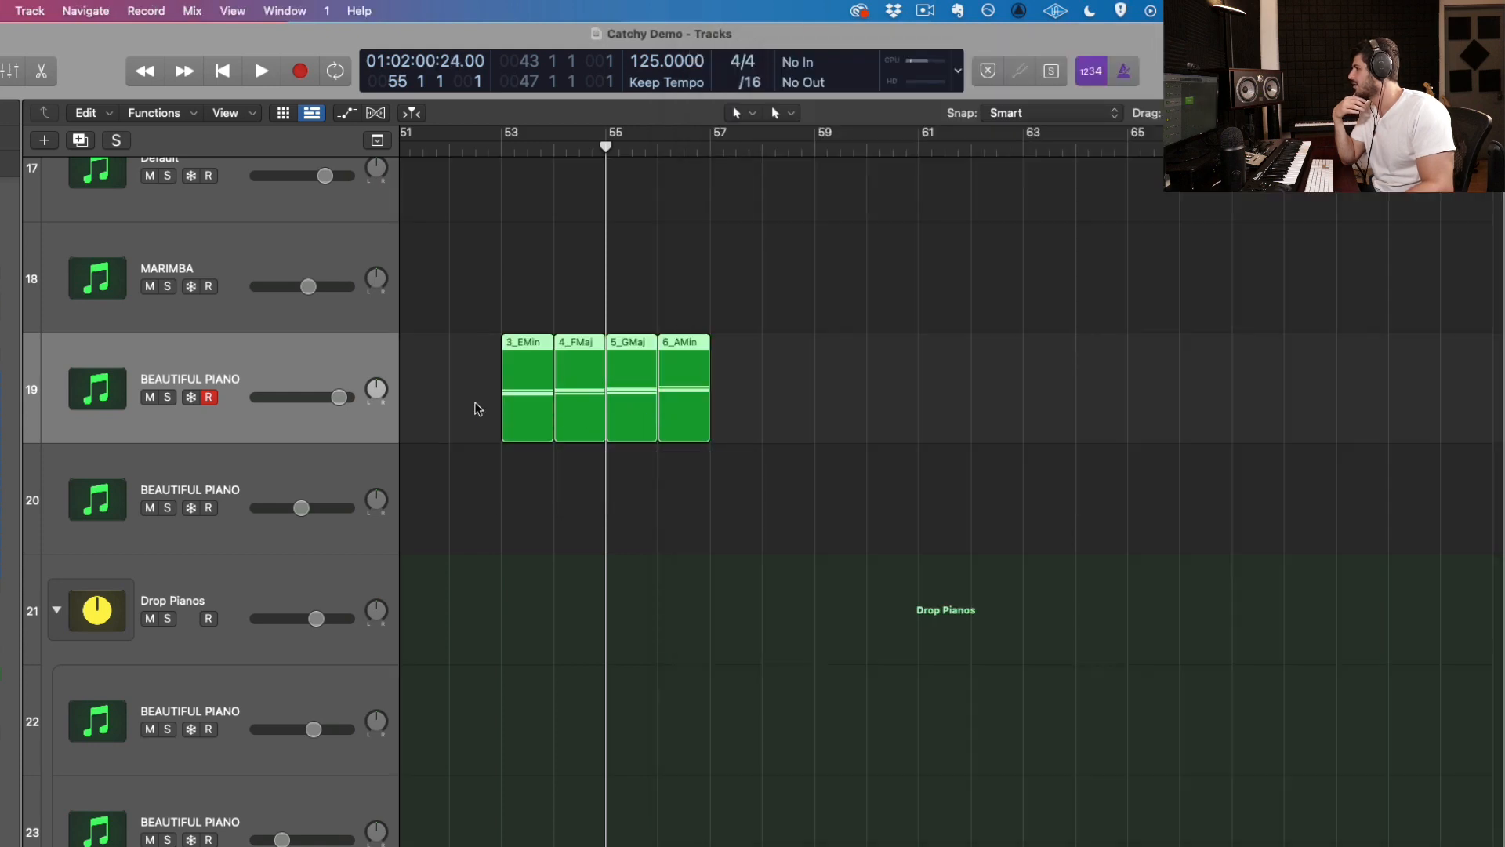
double_click(523, 402)
scroll(376, 564, "down", 2)
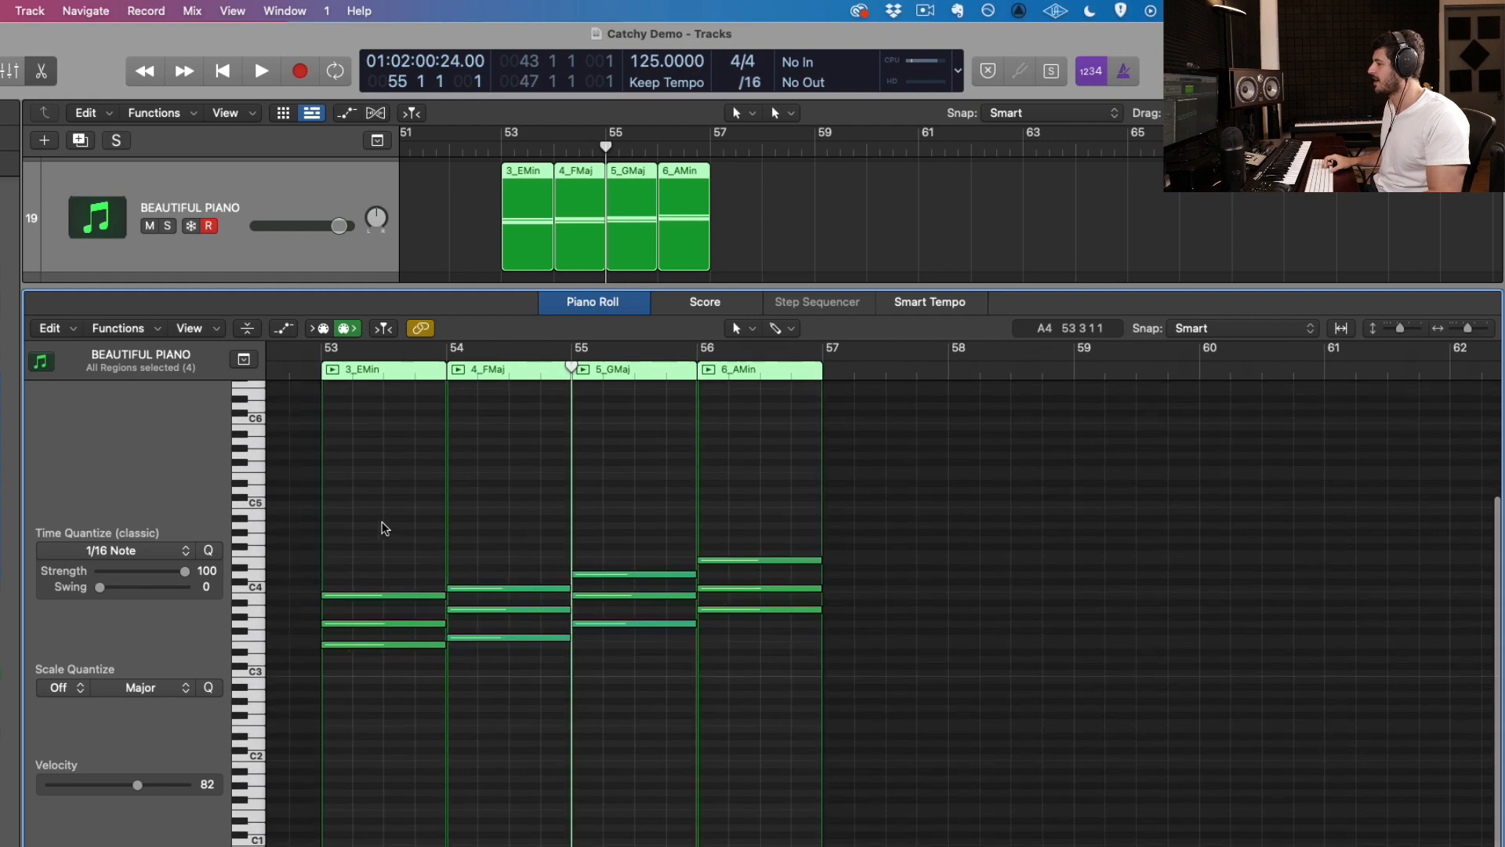
scroll(384, 529, "left", 1)
scroll(389, 521, "up", 5)
scroll(393, 506, "left", 3)
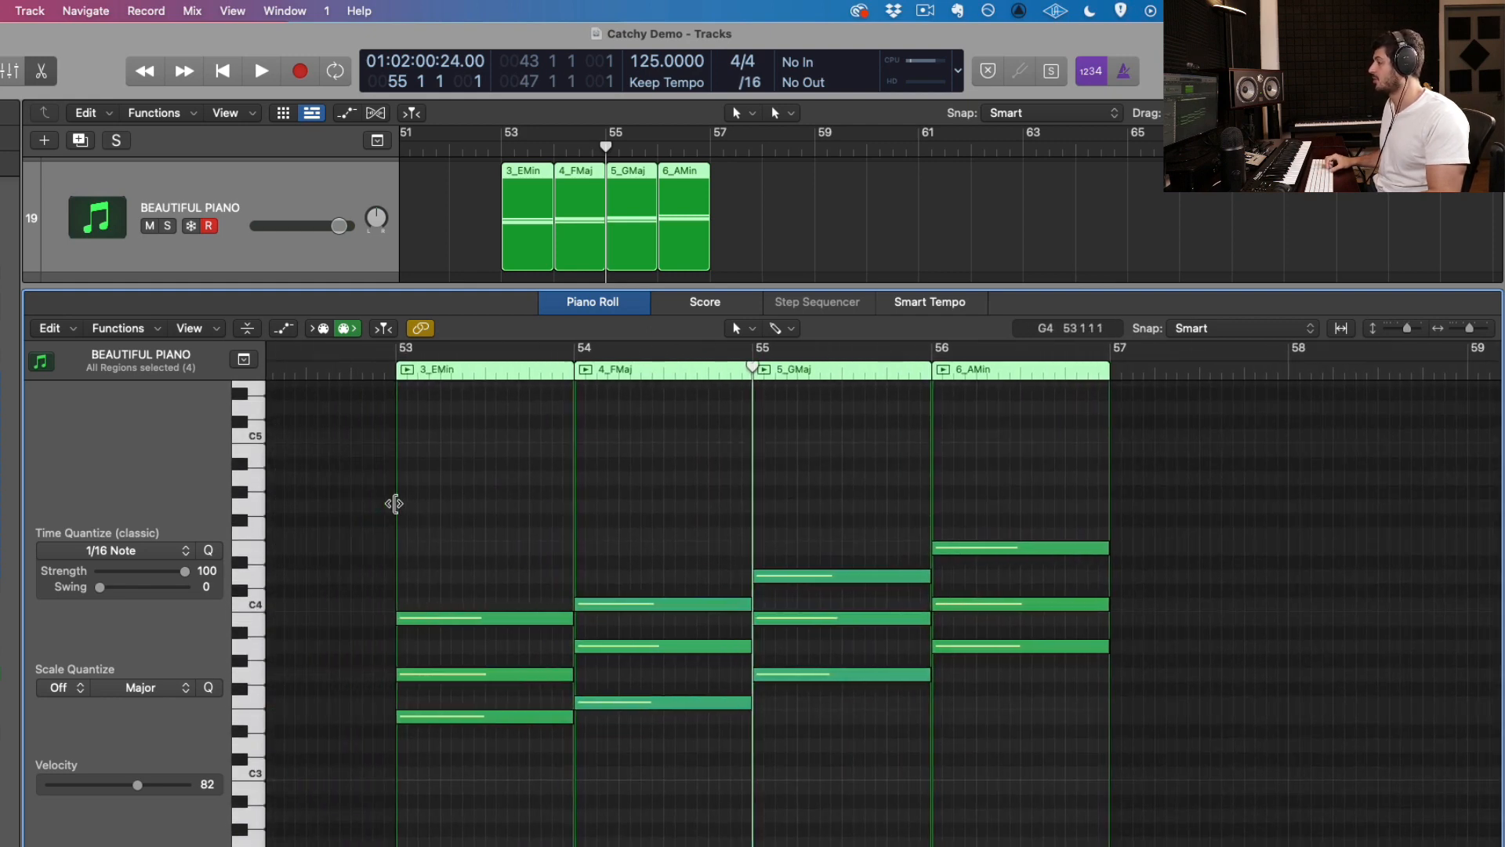
scroll(463, 678, "down", 1)
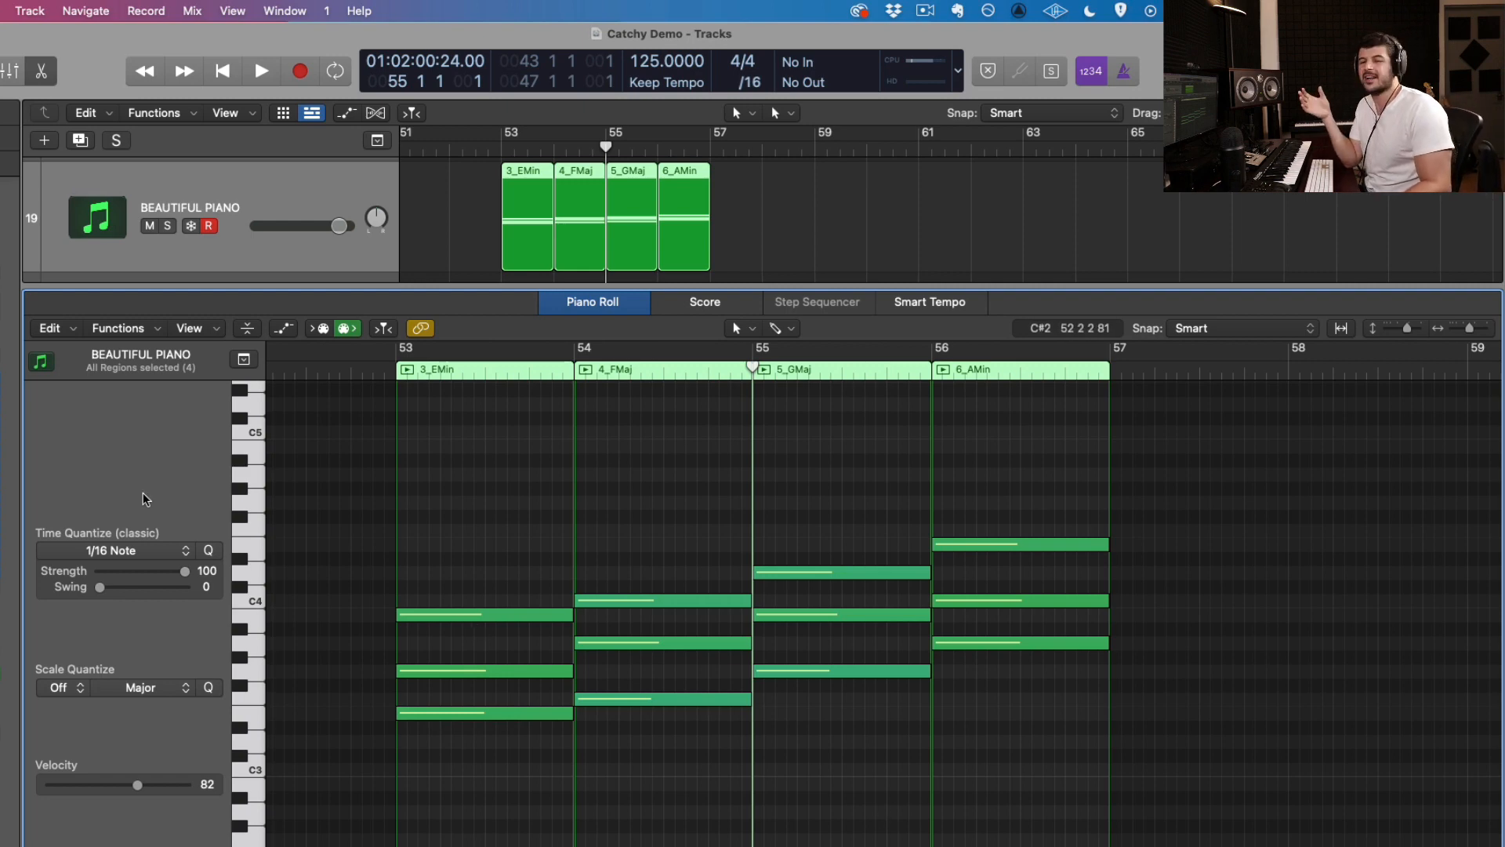
Switch to the PDF guides, close the MIDI Pack Chord Guide and find the 7th Chords chart in Ultimate-Chord-Guide.pdf
key("super+Tab")
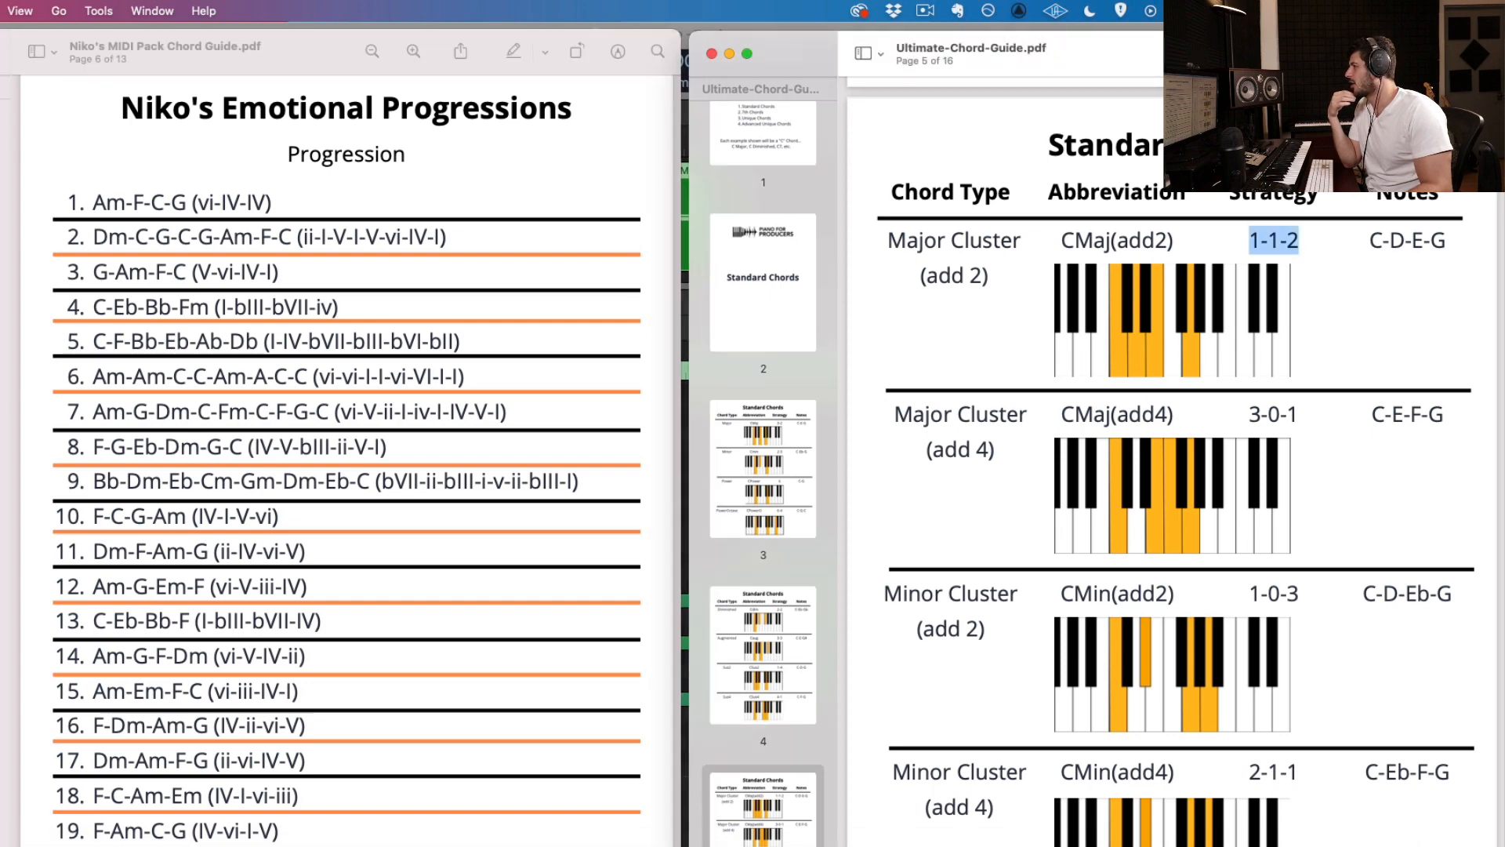
key("super+w")
scroll(1075, 526, "down", 15)
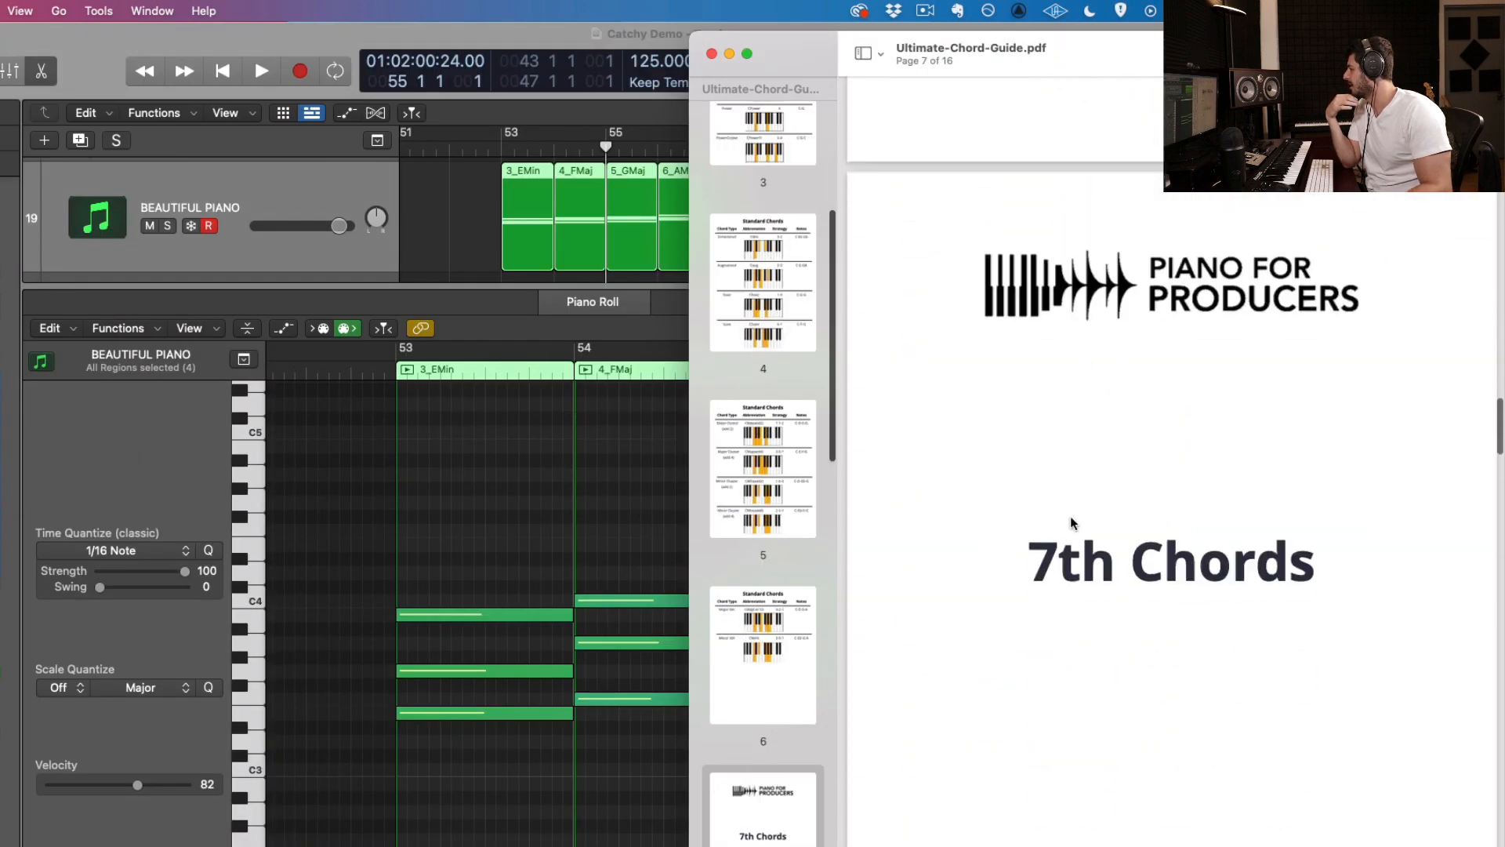
scroll(1072, 523, "down", 10)
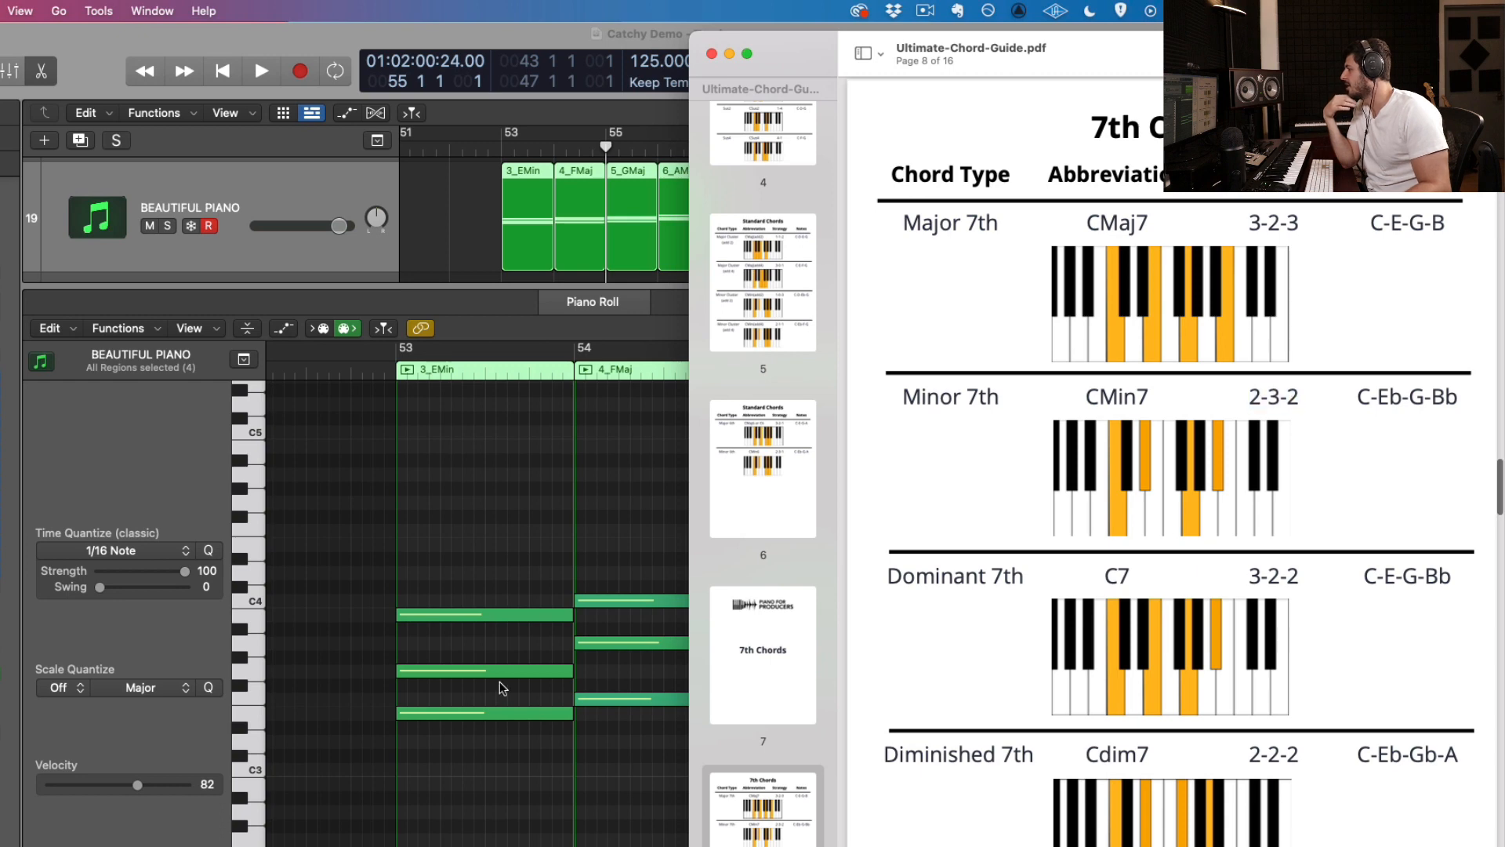
Add minor 7ths by copying the top note of the E minor chord up to D4 and of the A minor chord up to G4
left_click(445, 650)
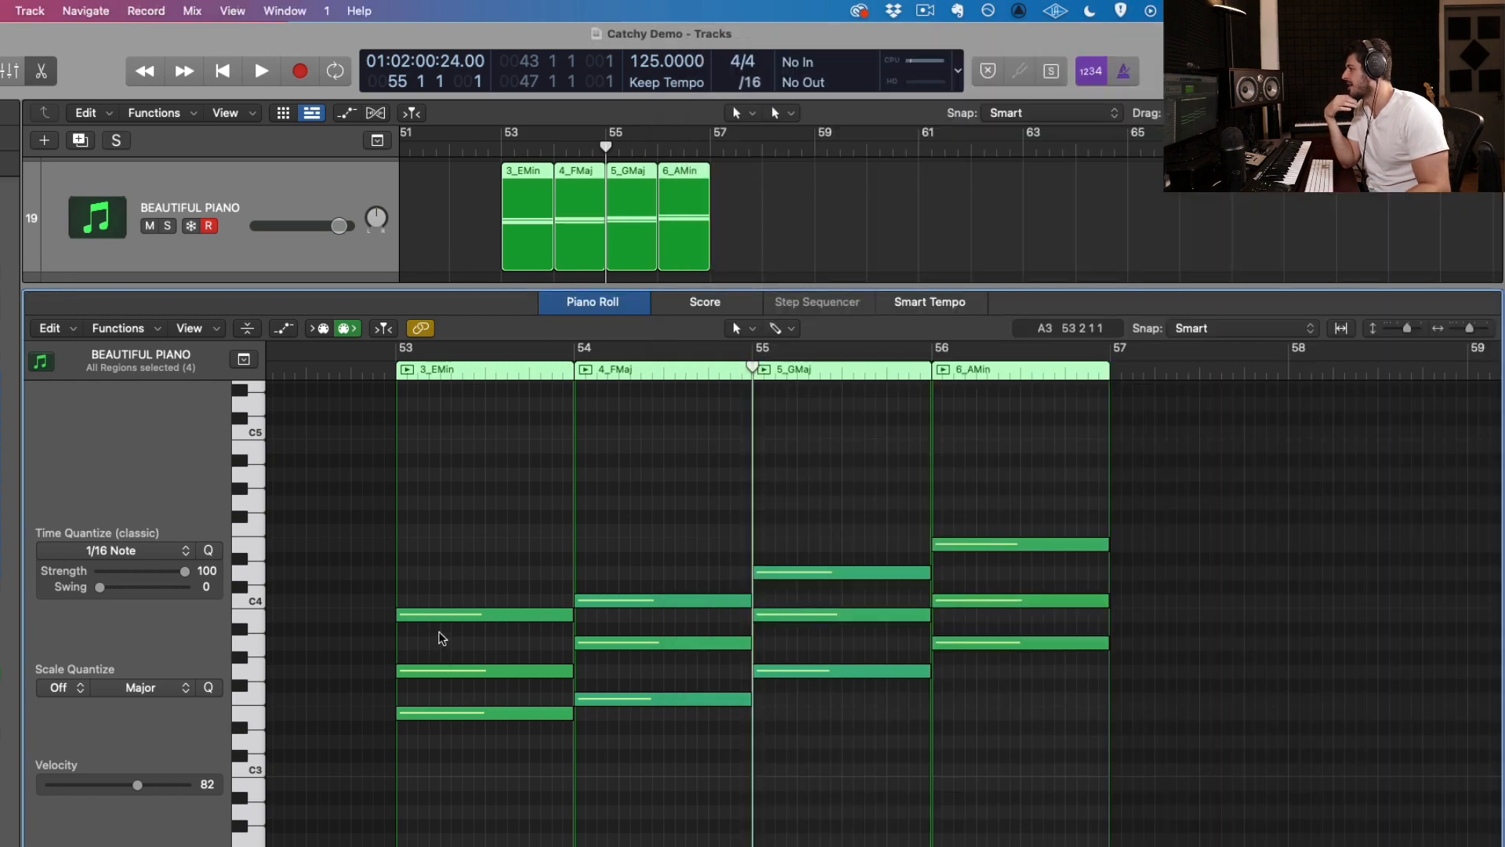
left_click_drag(441, 619, 443, 581)
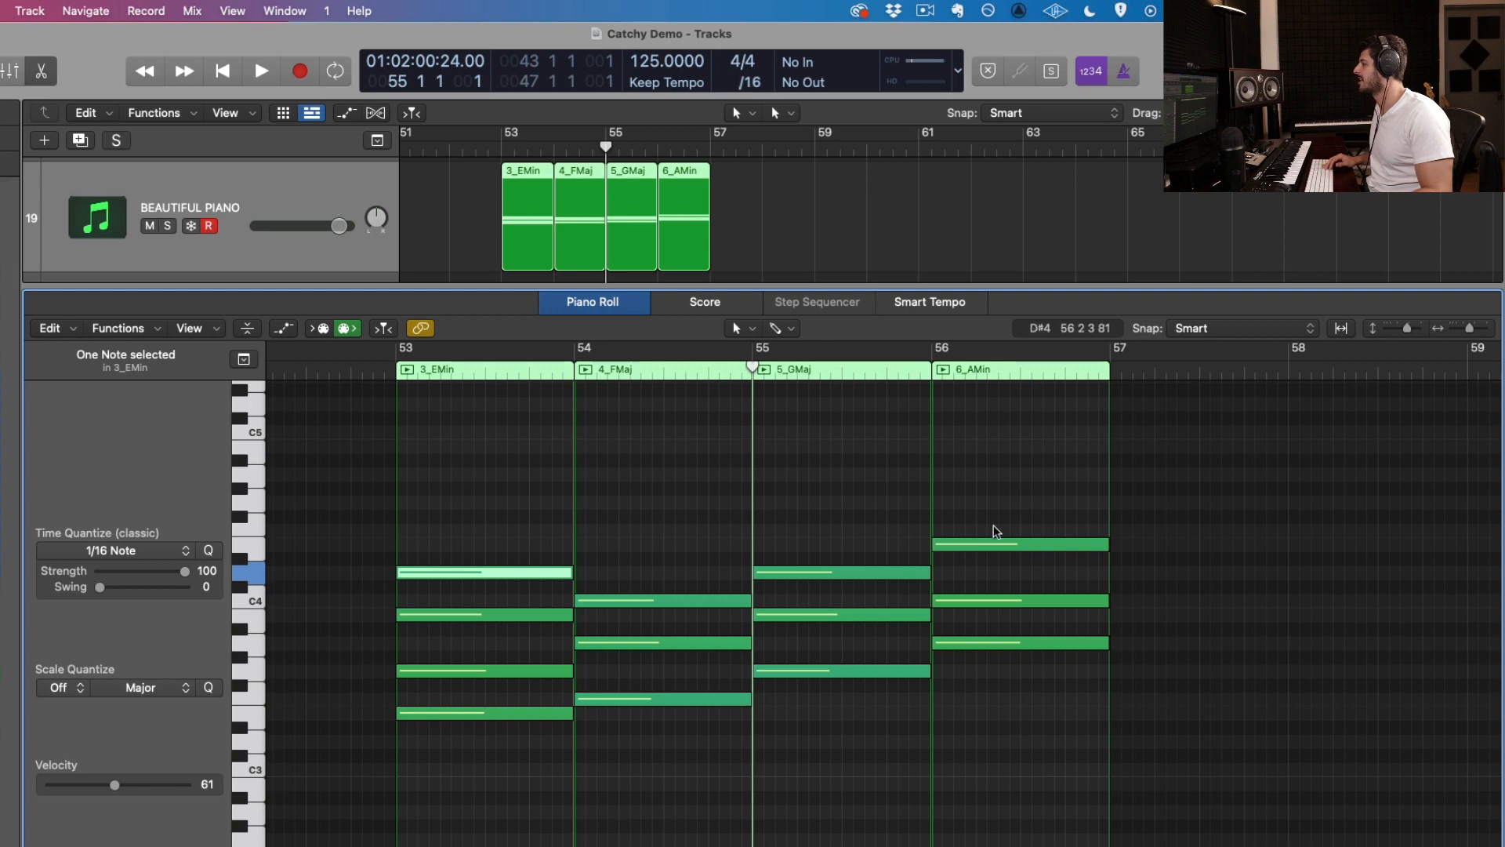
left_click(1008, 544)
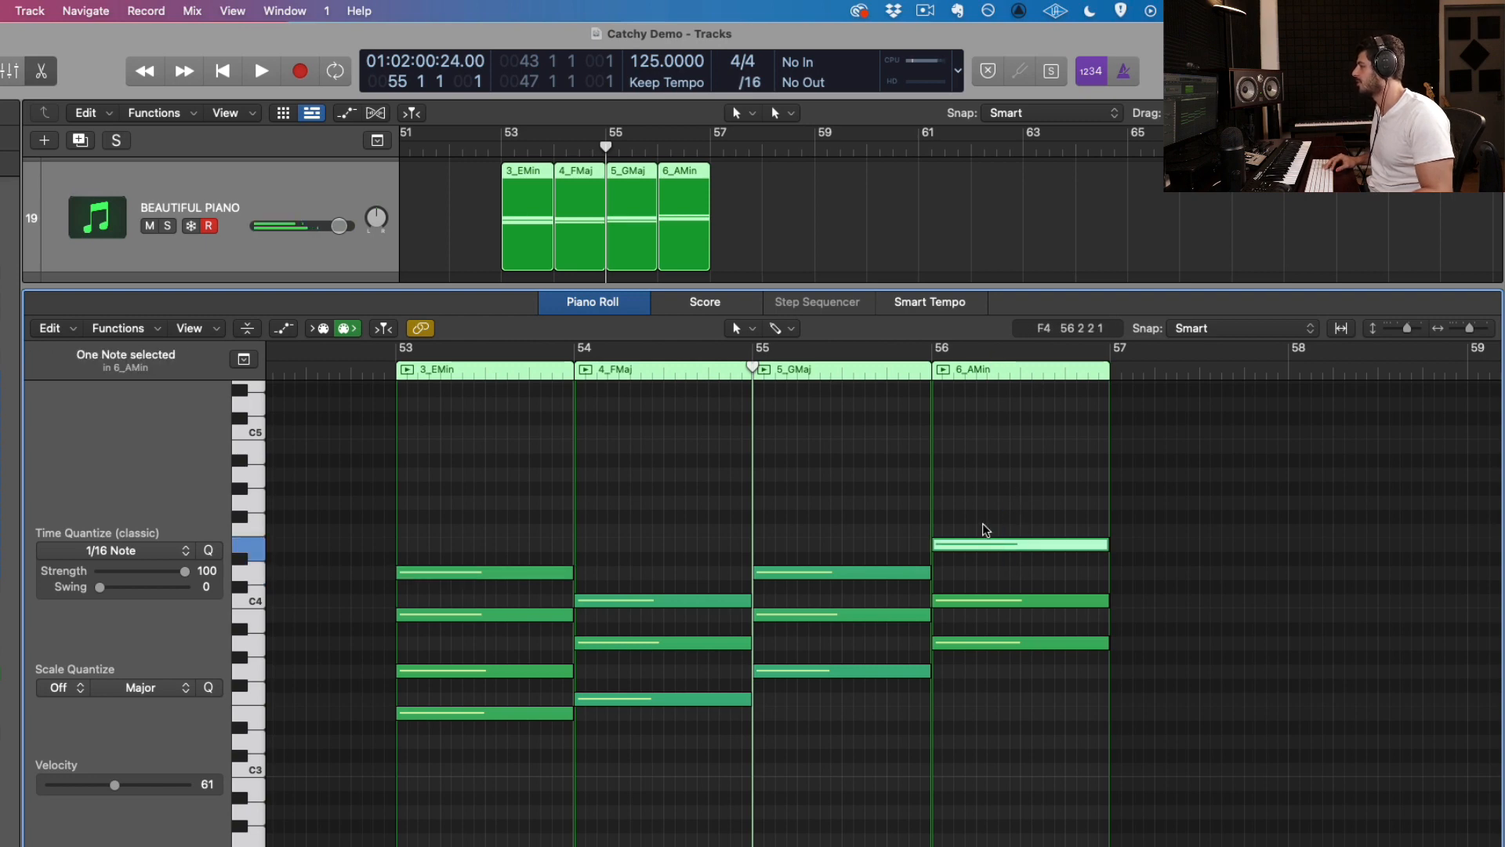
left_click_drag(983, 550, 983, 507)
Add major 7ths by copying the top note of the F major chord up to E4 and of the G major chord up to F#4
left_click(662, 600)
key("space")
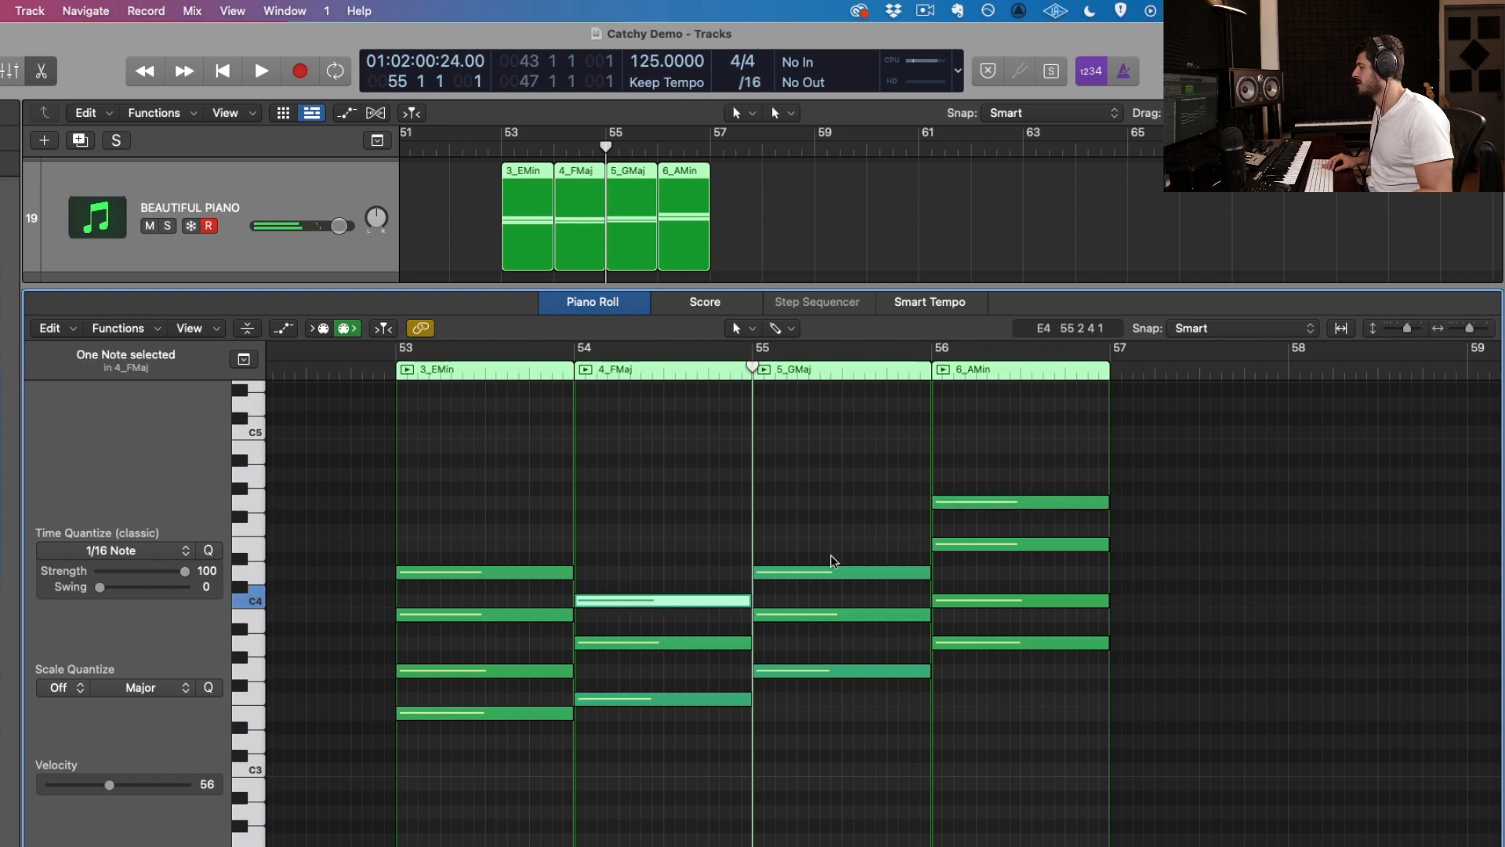
left_click_drag(653, 601, 649, 553)
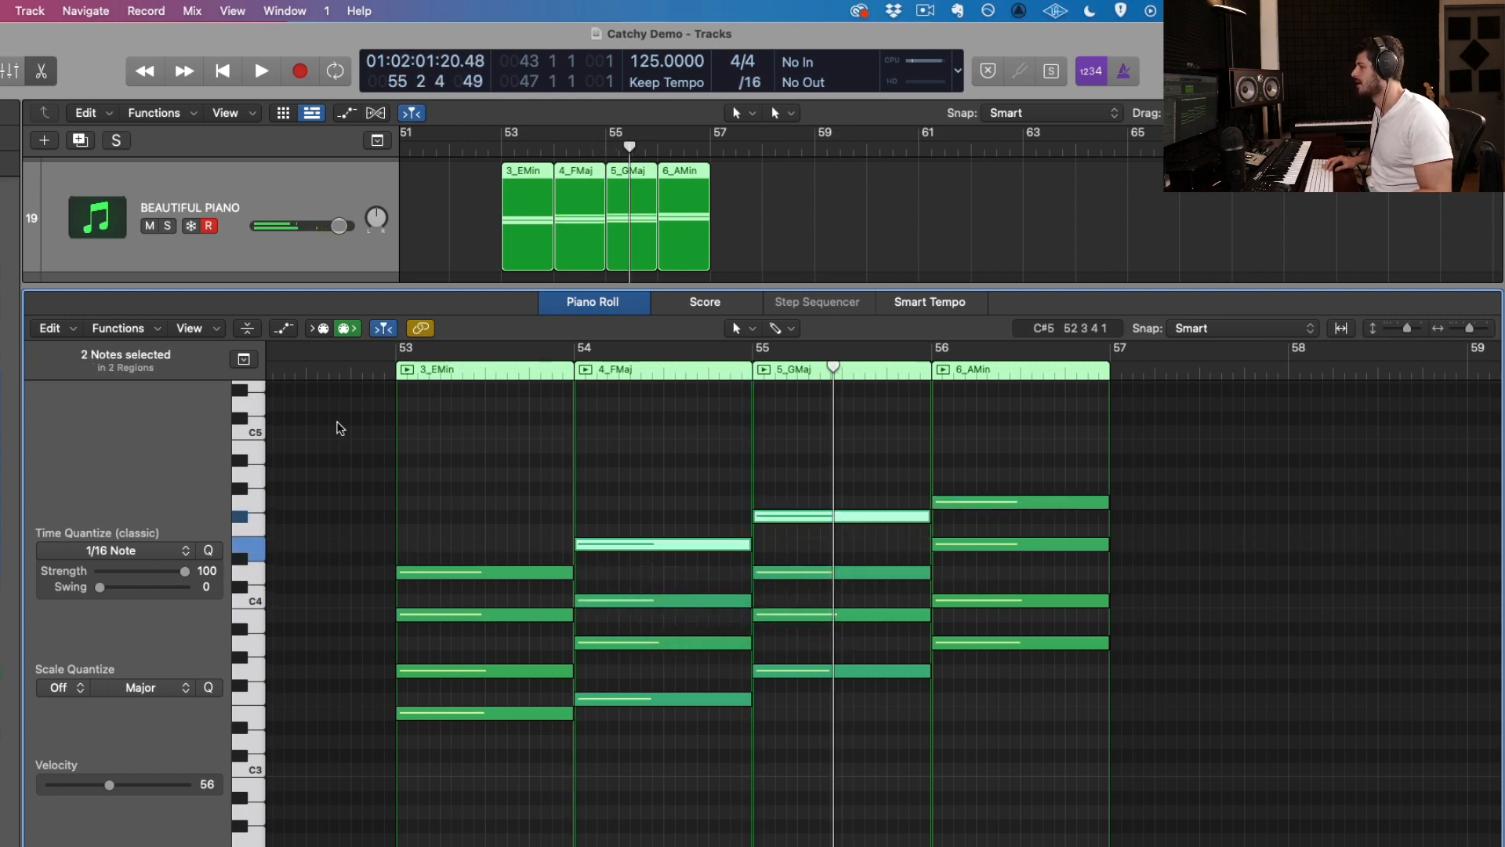
Return the playhead to bar 53 and mute the added 7th note in all four chords
left_click(391, 373)
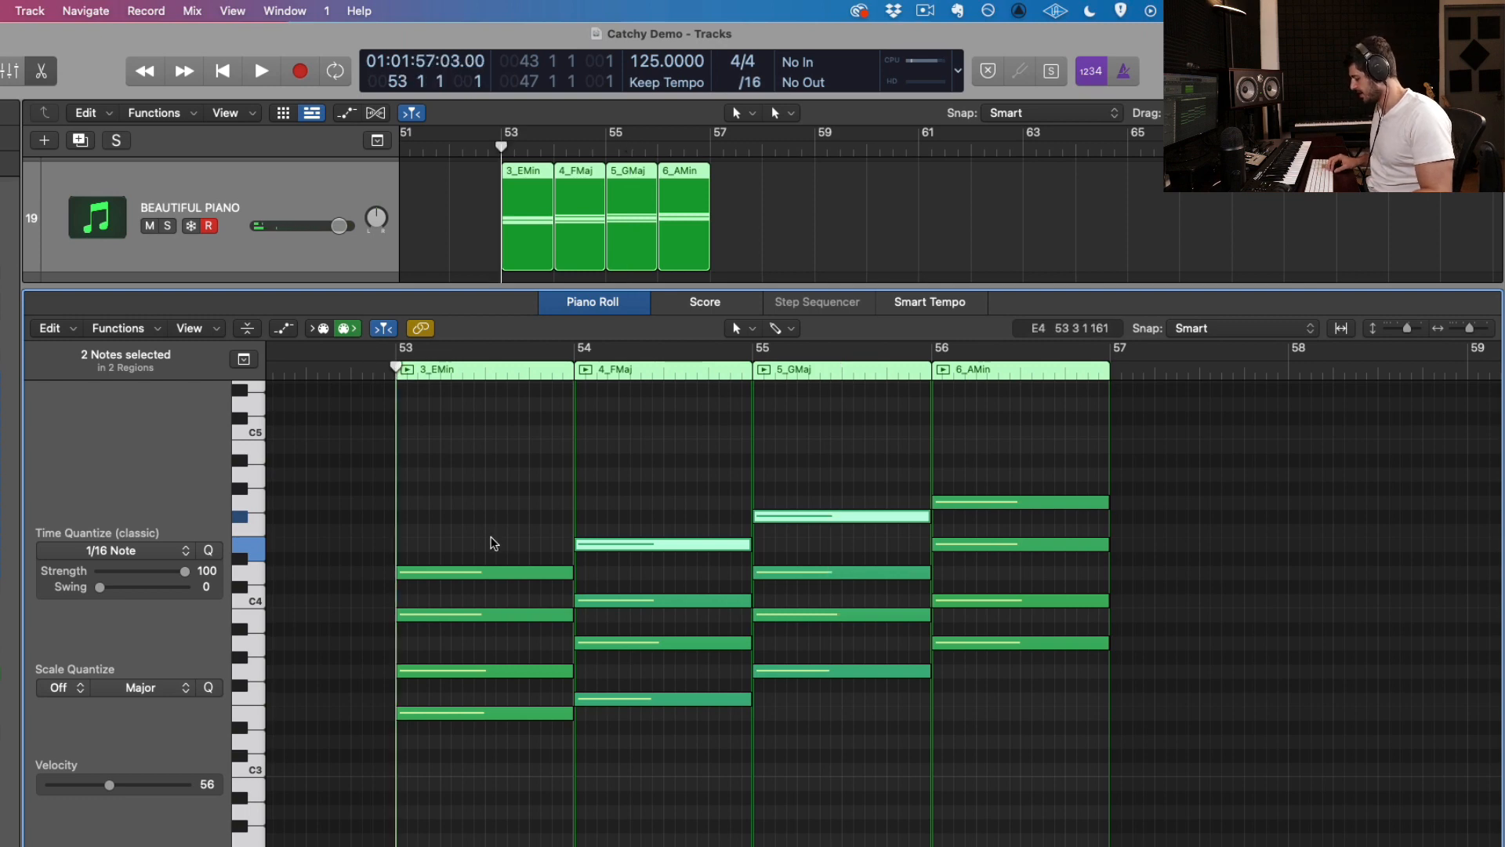
left_click(496, 572)
left_click(650, 544, "shift")
left_click(833, 516, "shift")
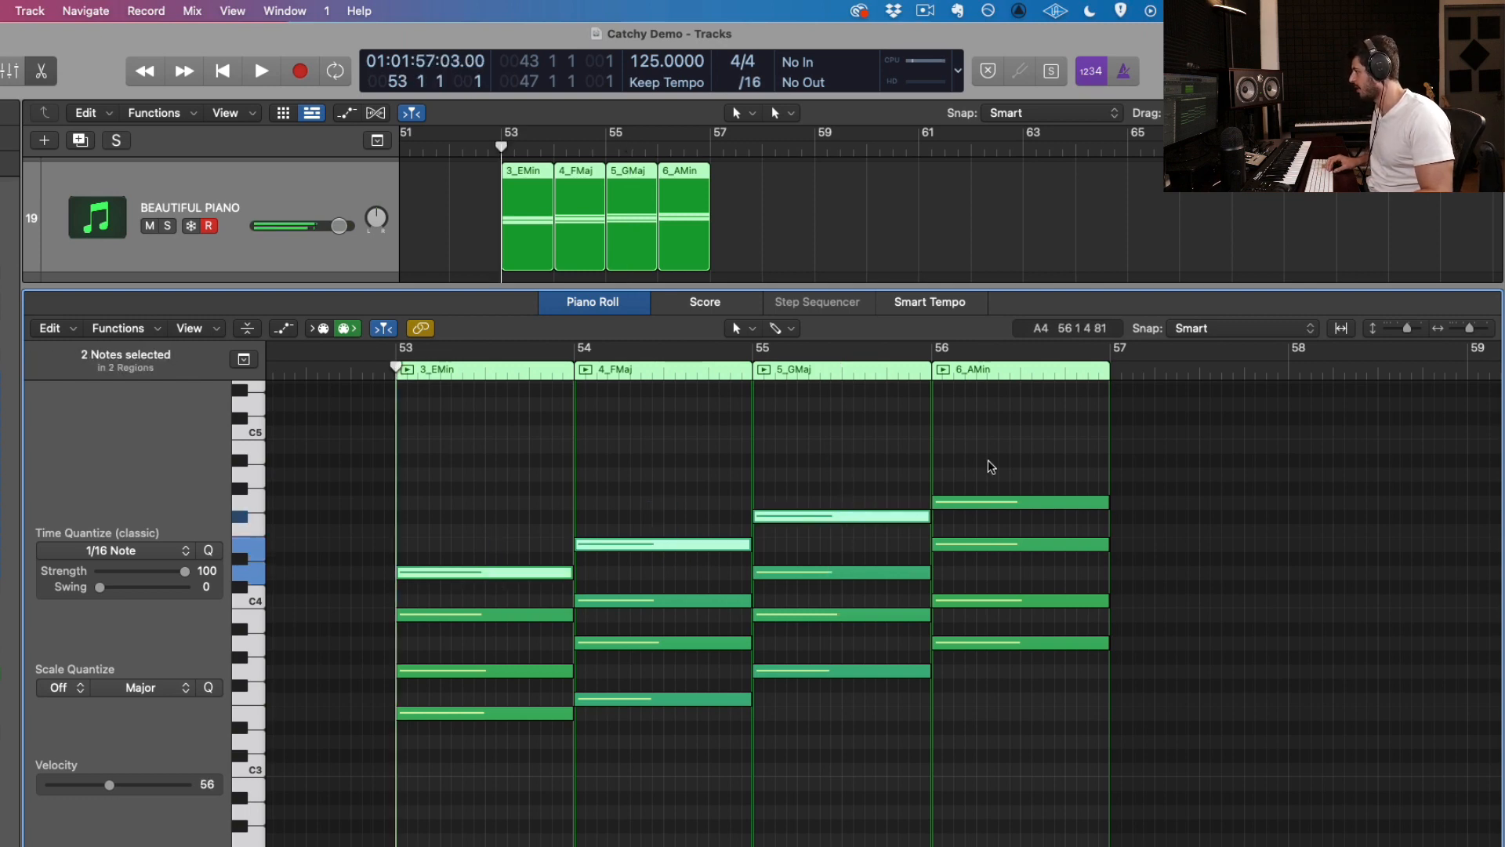
left_click(994, 502, "shift")
key("ctrl+m")
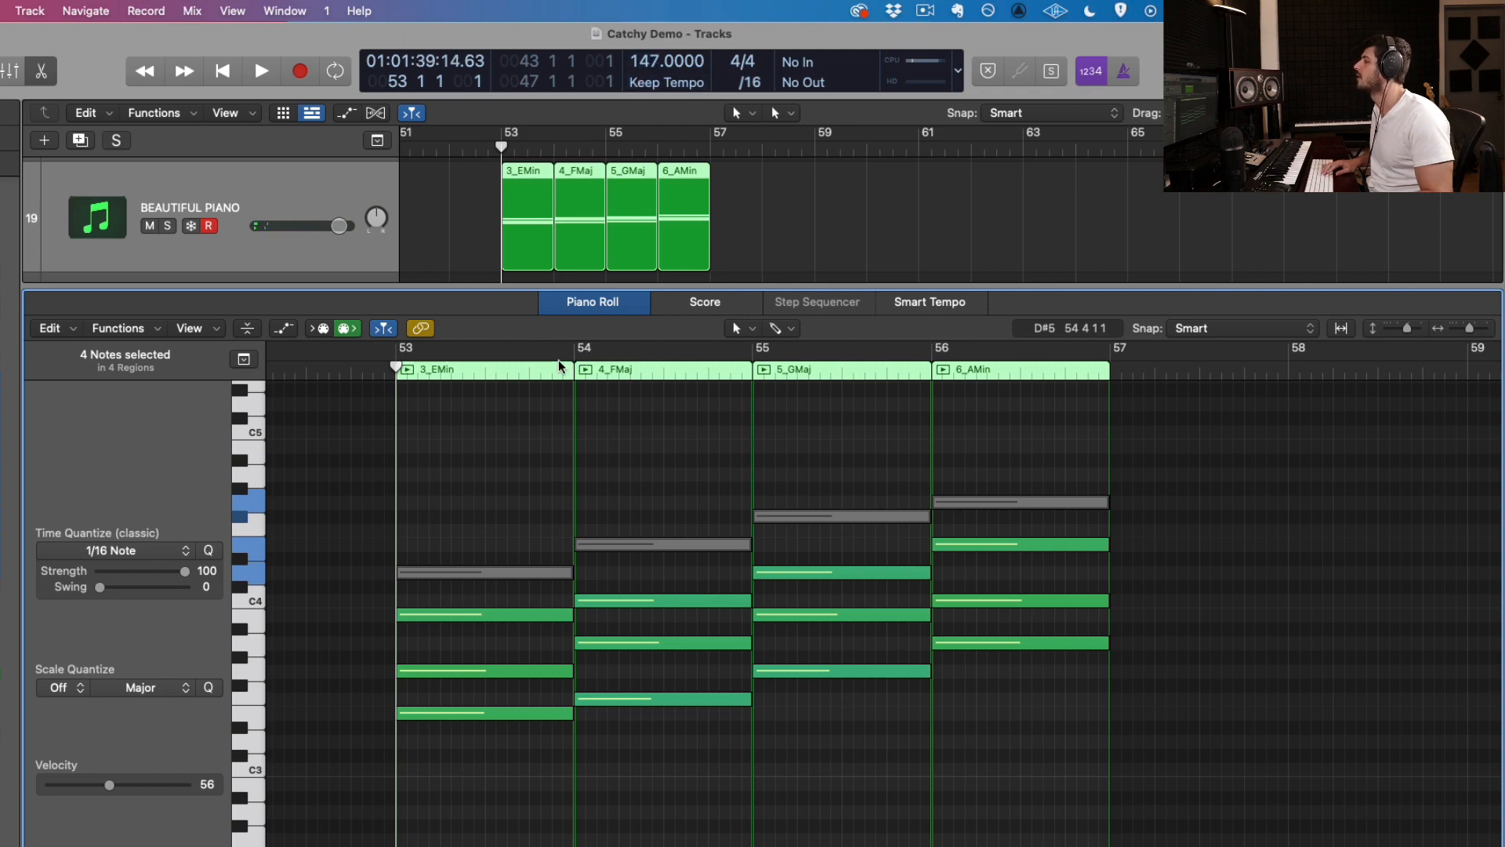
Play the plain triads, unmute the added 7th note in all four chords and play the progression again from bar 53
key("space")
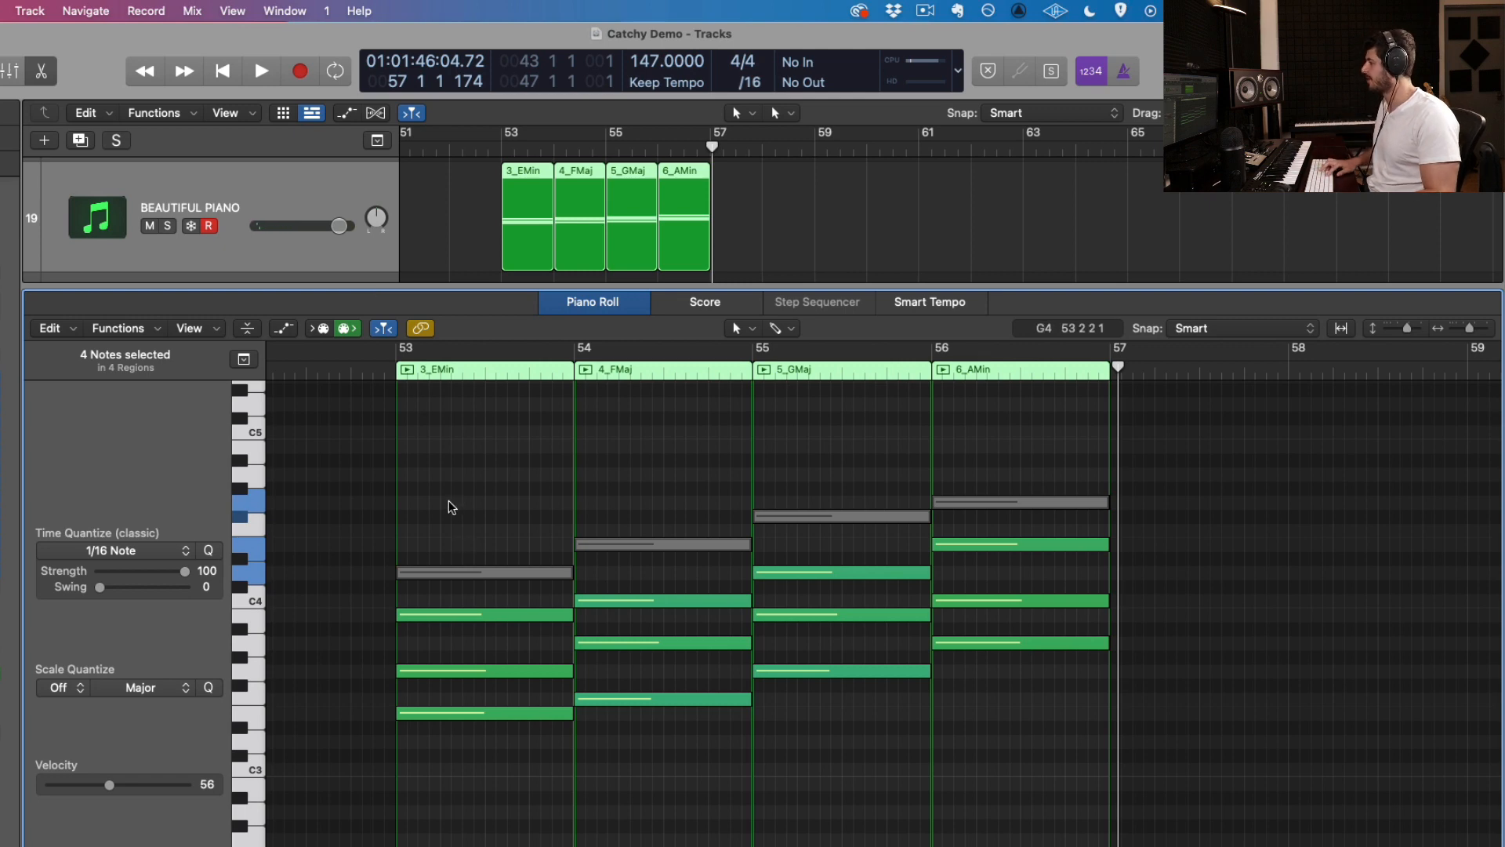
key("ctrl+m")
left_click(398, 377)
key("space")
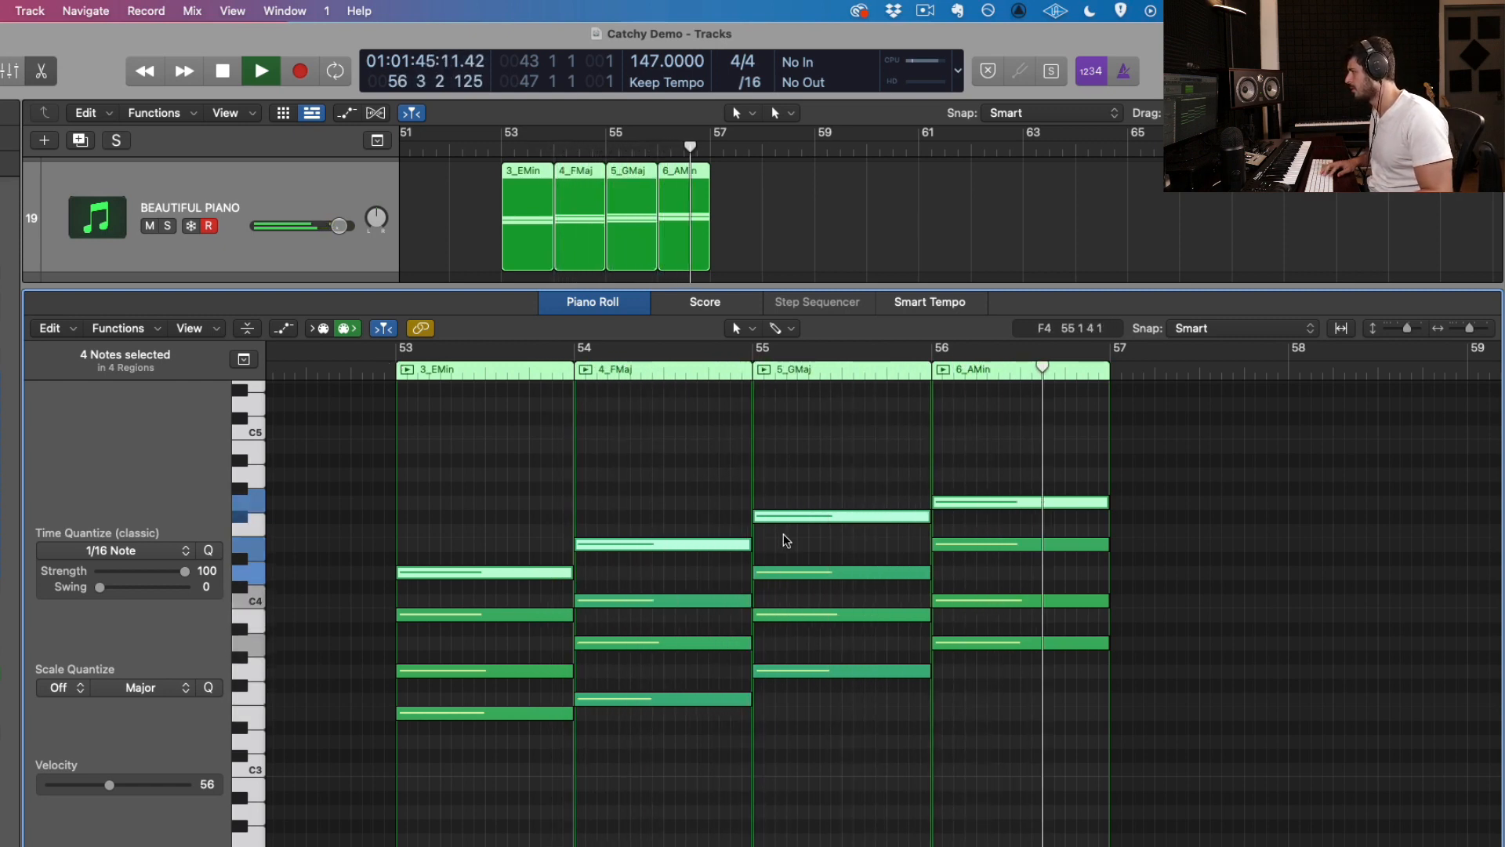
Lower the top note of the G major chord to E4 and play the progression again from bar 53
key("space")
mouse_move(794, 539)
left_mouse_down()
mouse_move(783, 498)
mouse_move(785, 546)
left_mouse_up()
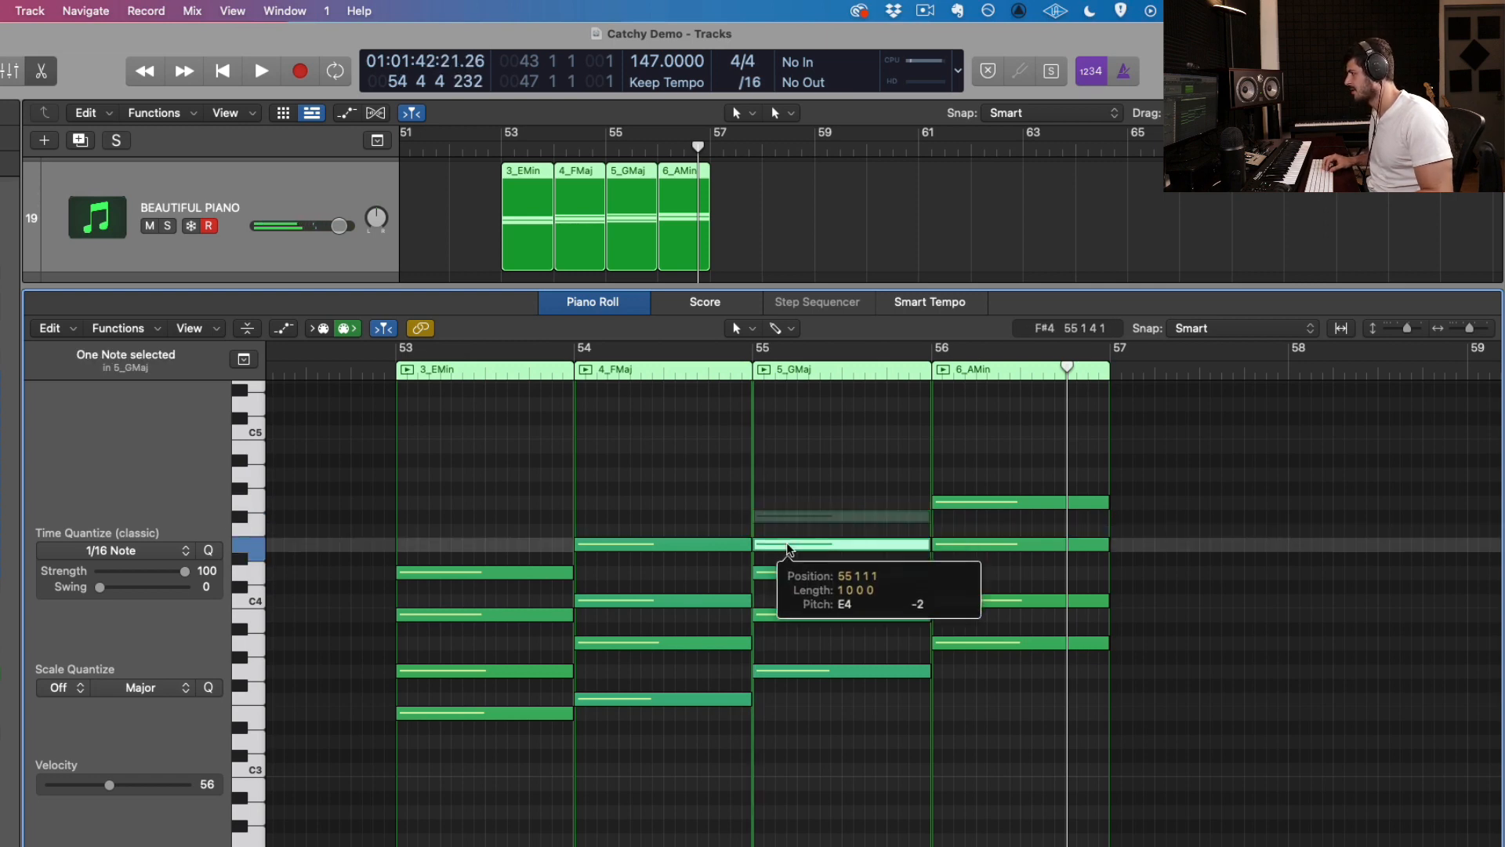
left_click(387, 366)
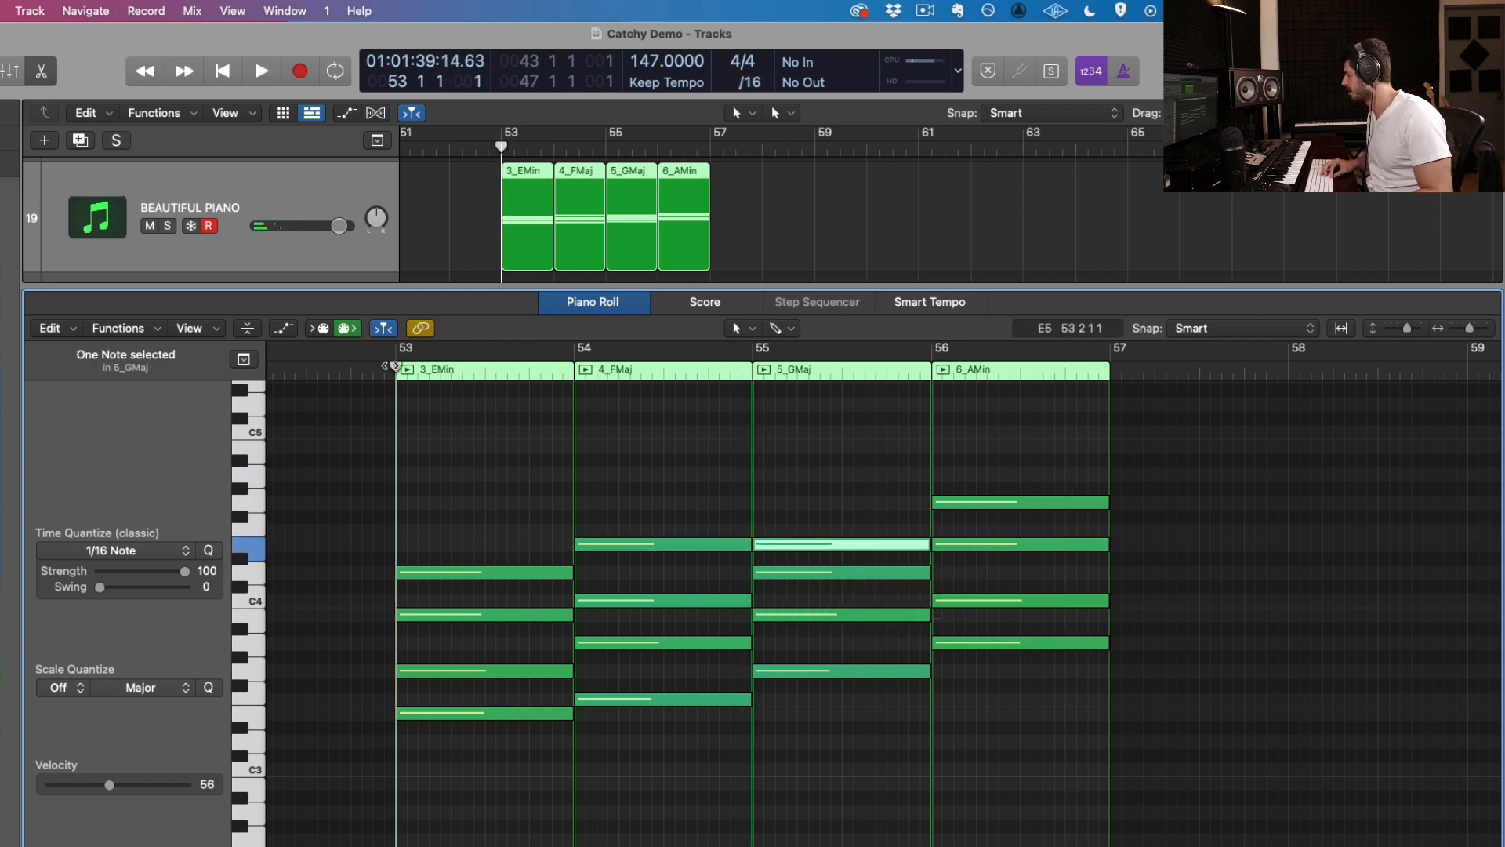
key("space")
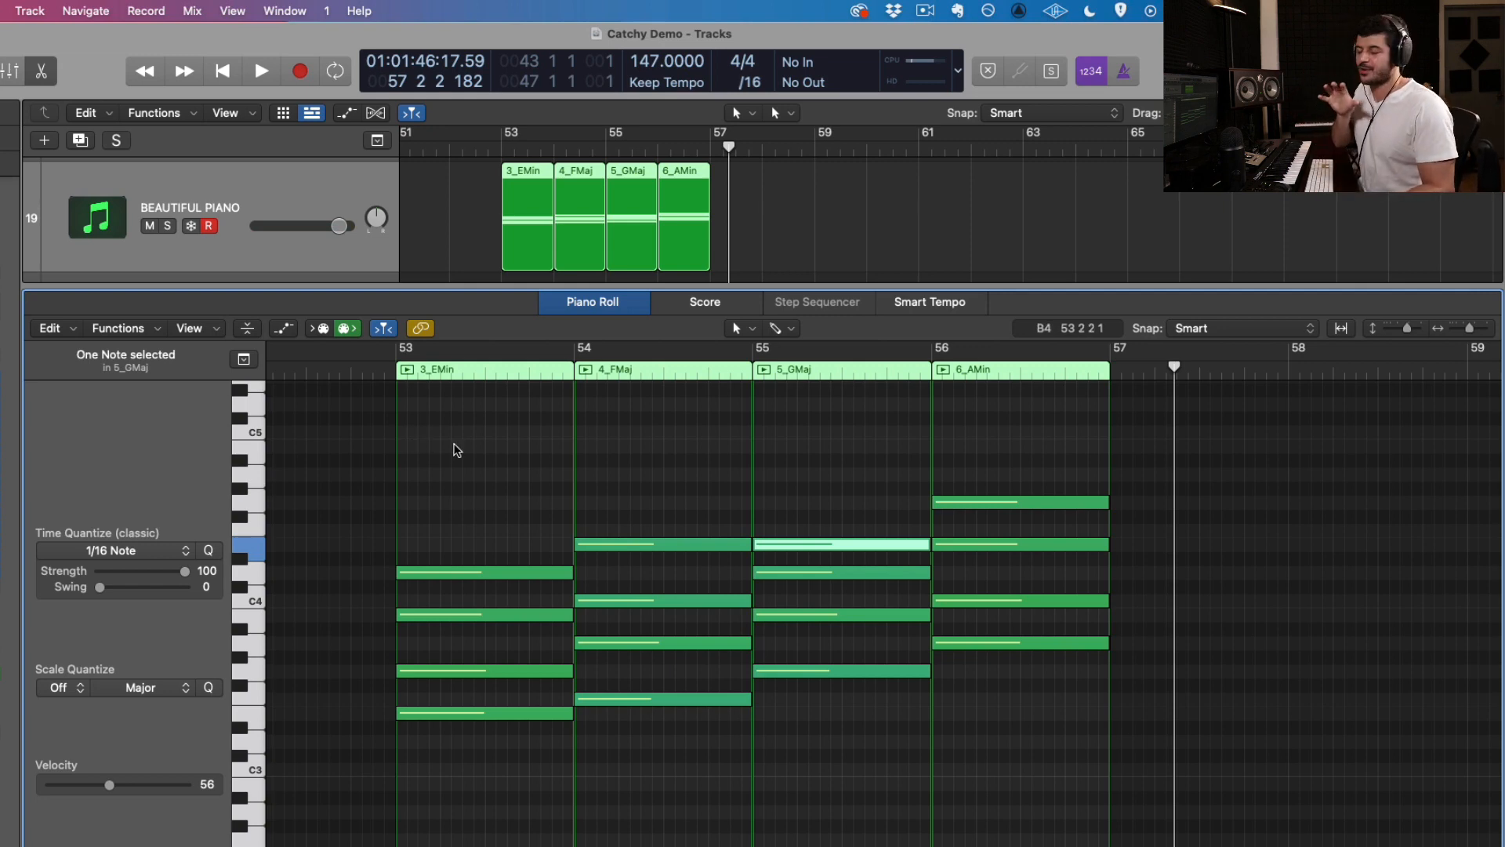
Open the on-screen keyboard for the BEAUTIFUL PIANO track and switch it to the piano layout
key("super+k")
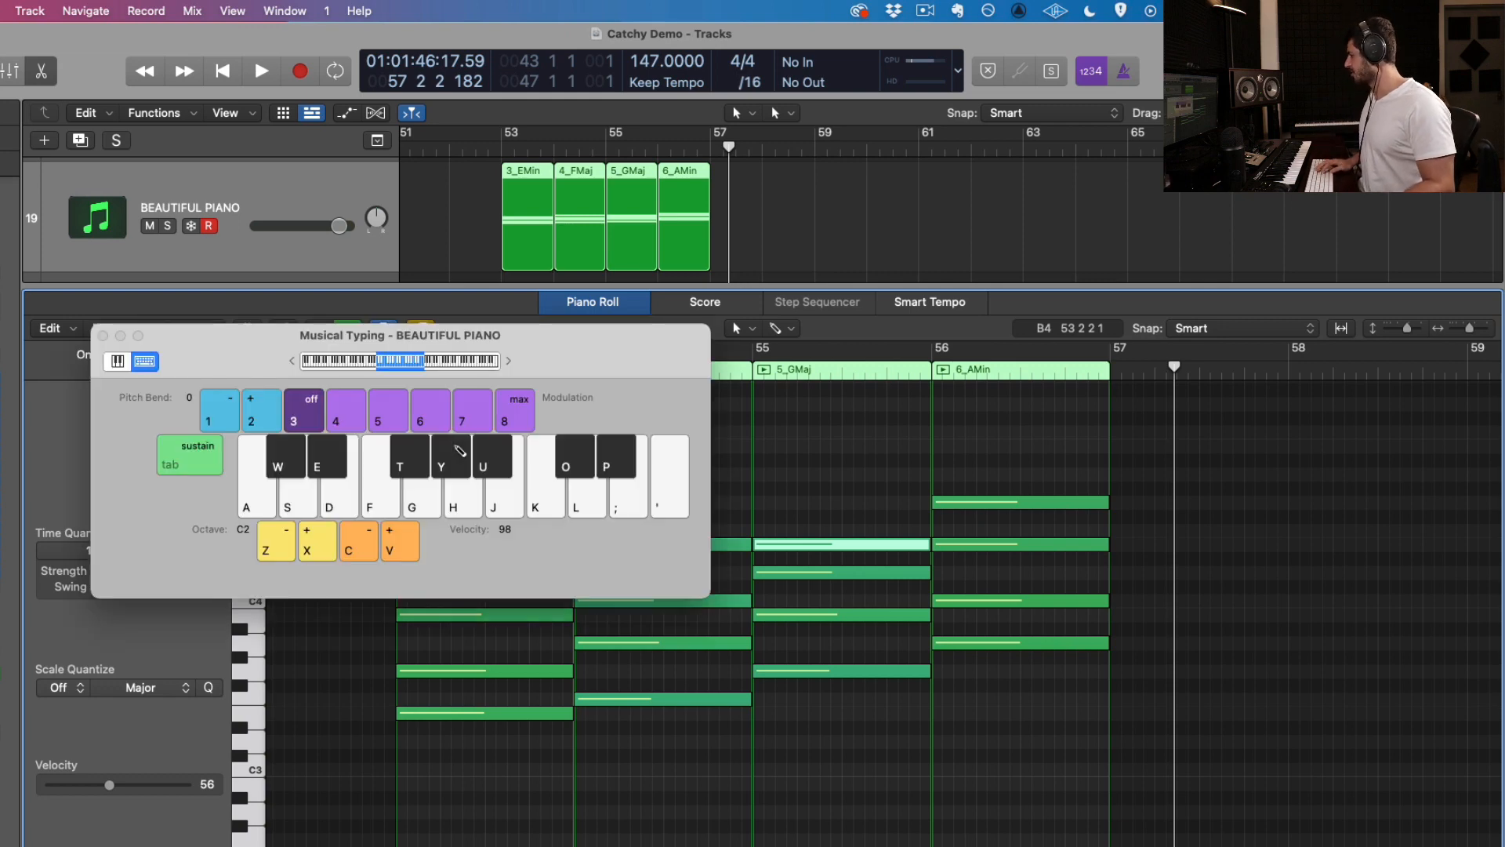
left_click(119, 361)
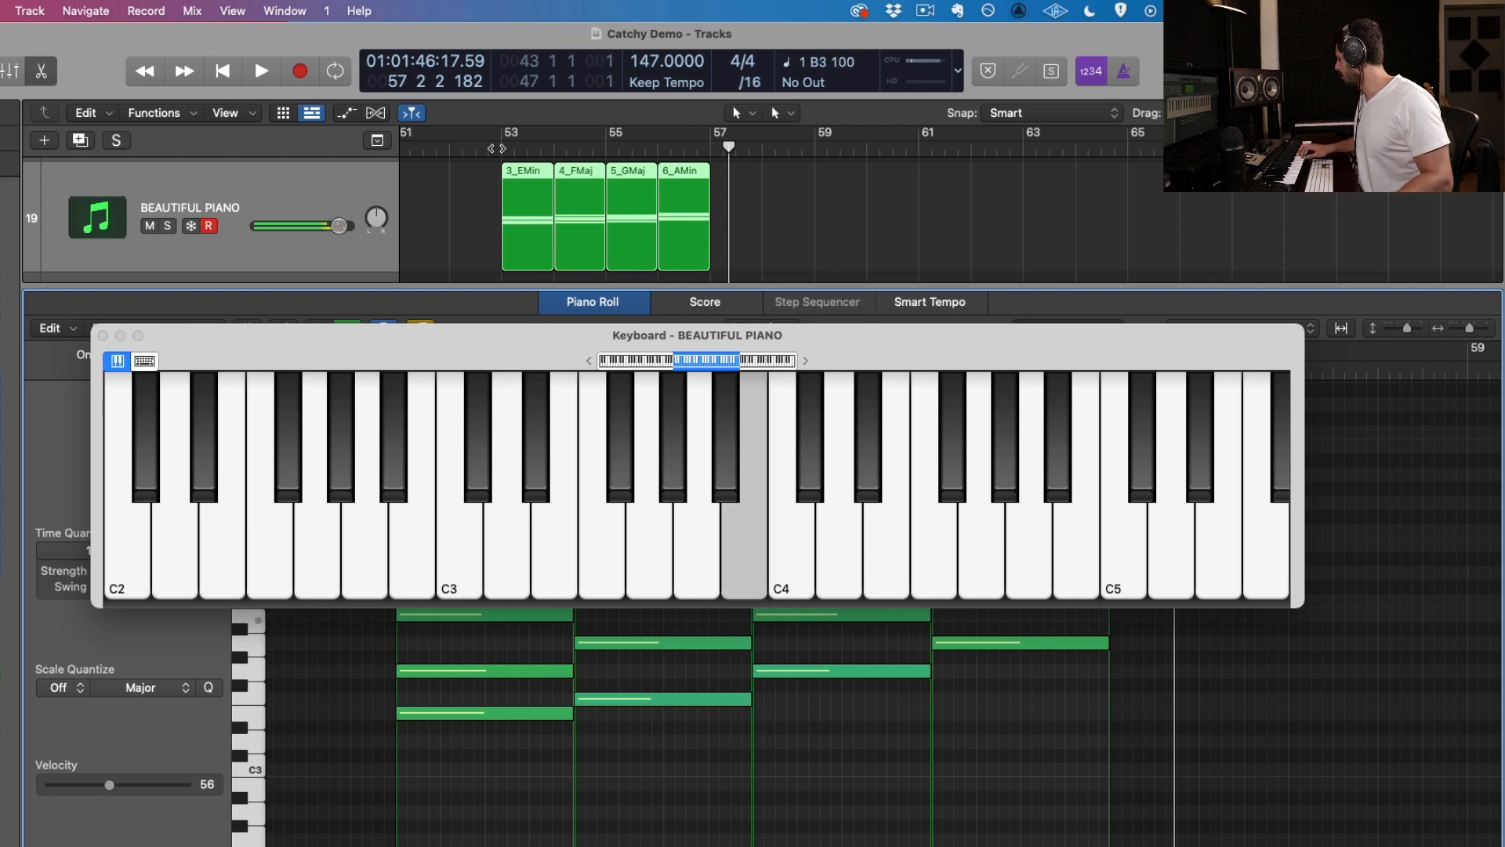
Close the on-screen keyboard and record a piano melody over the four chords starting at bar 53
key("space")
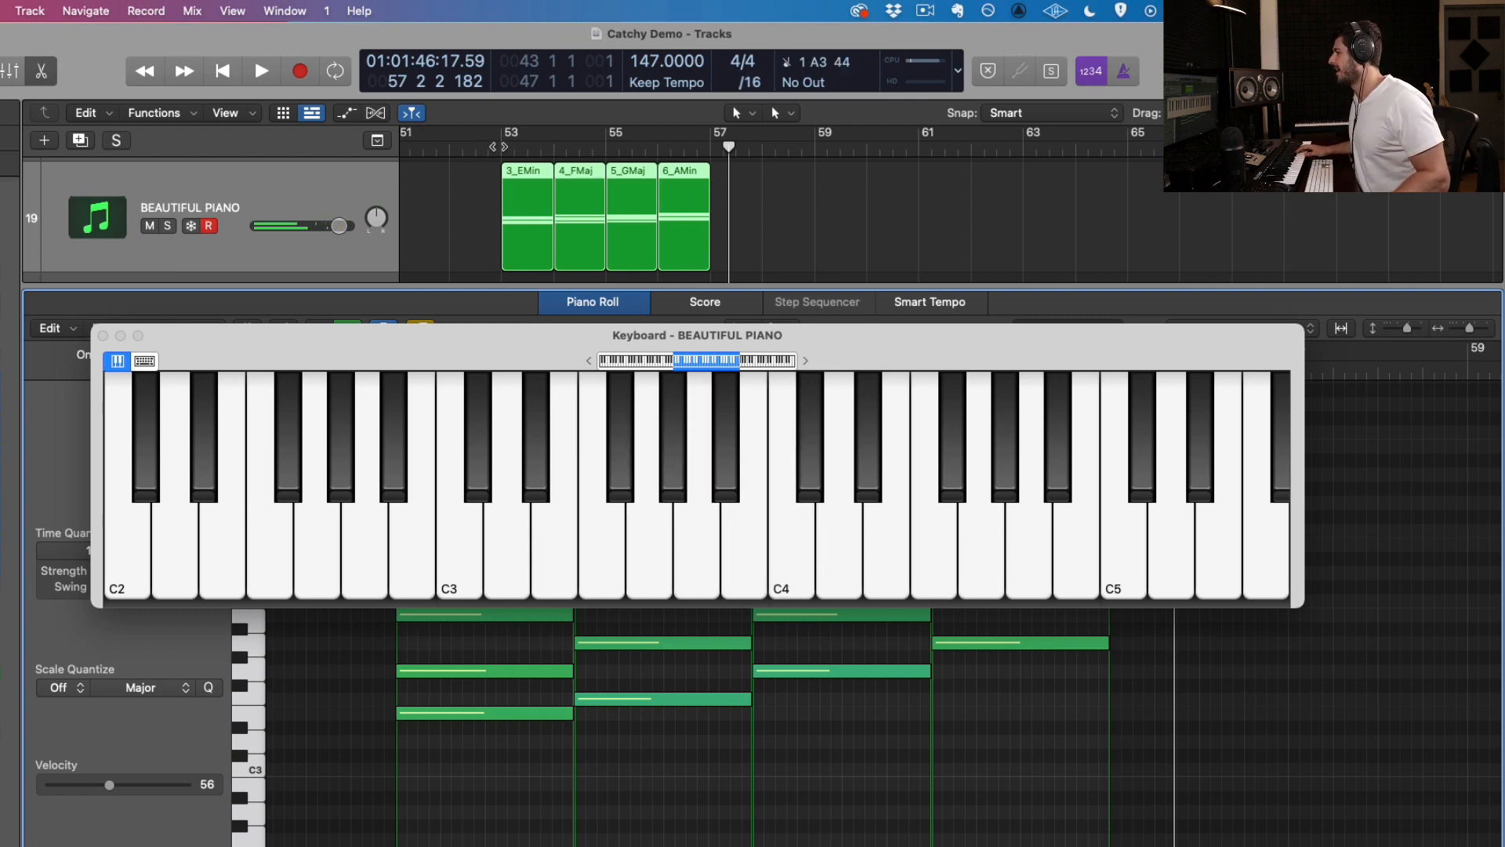
left_click(146, 11)
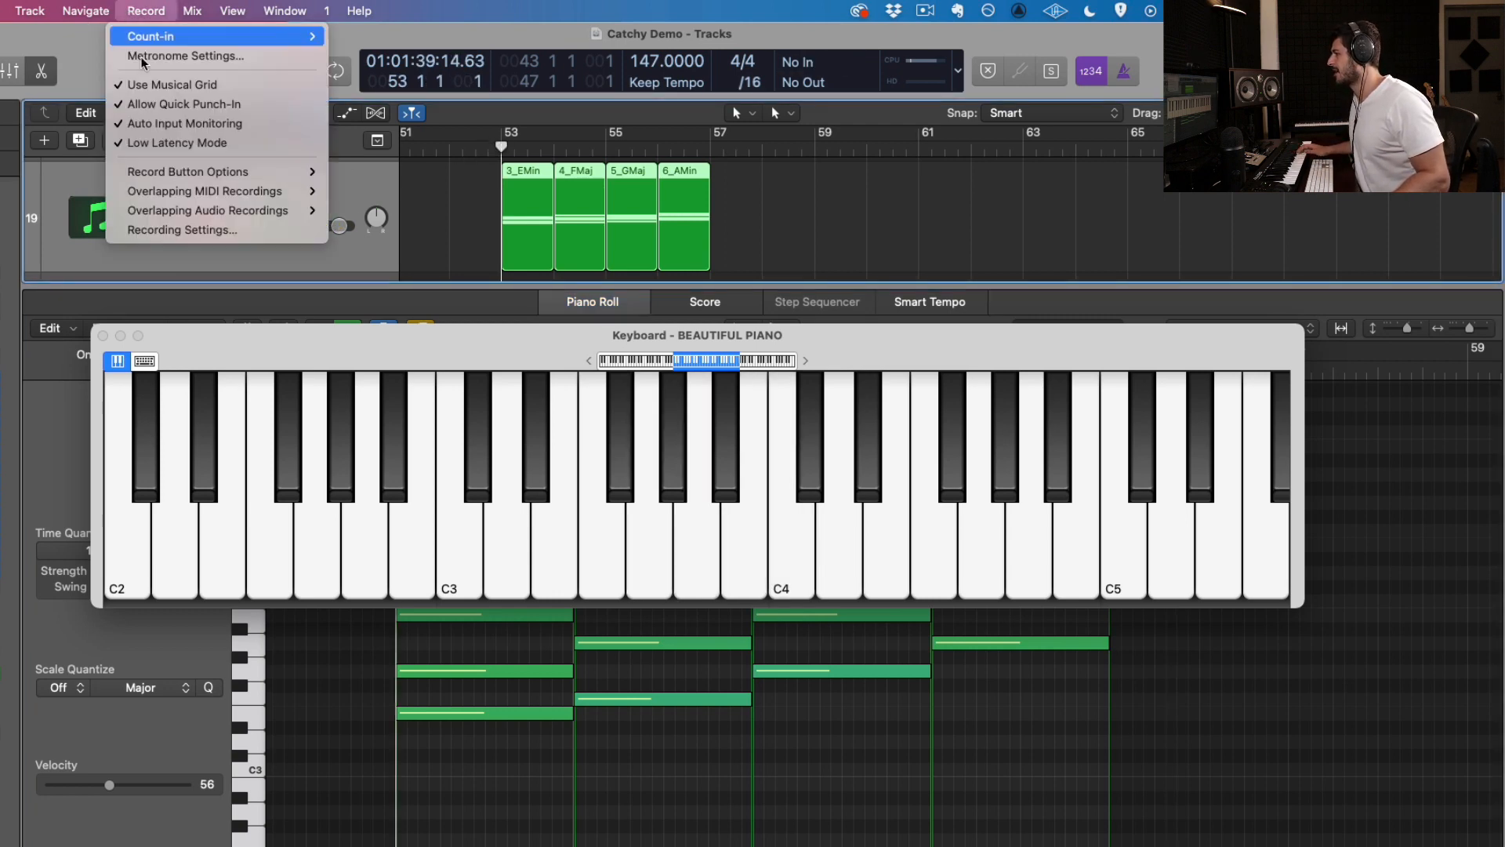
left_click(103, 336)
left_click(103, 335)
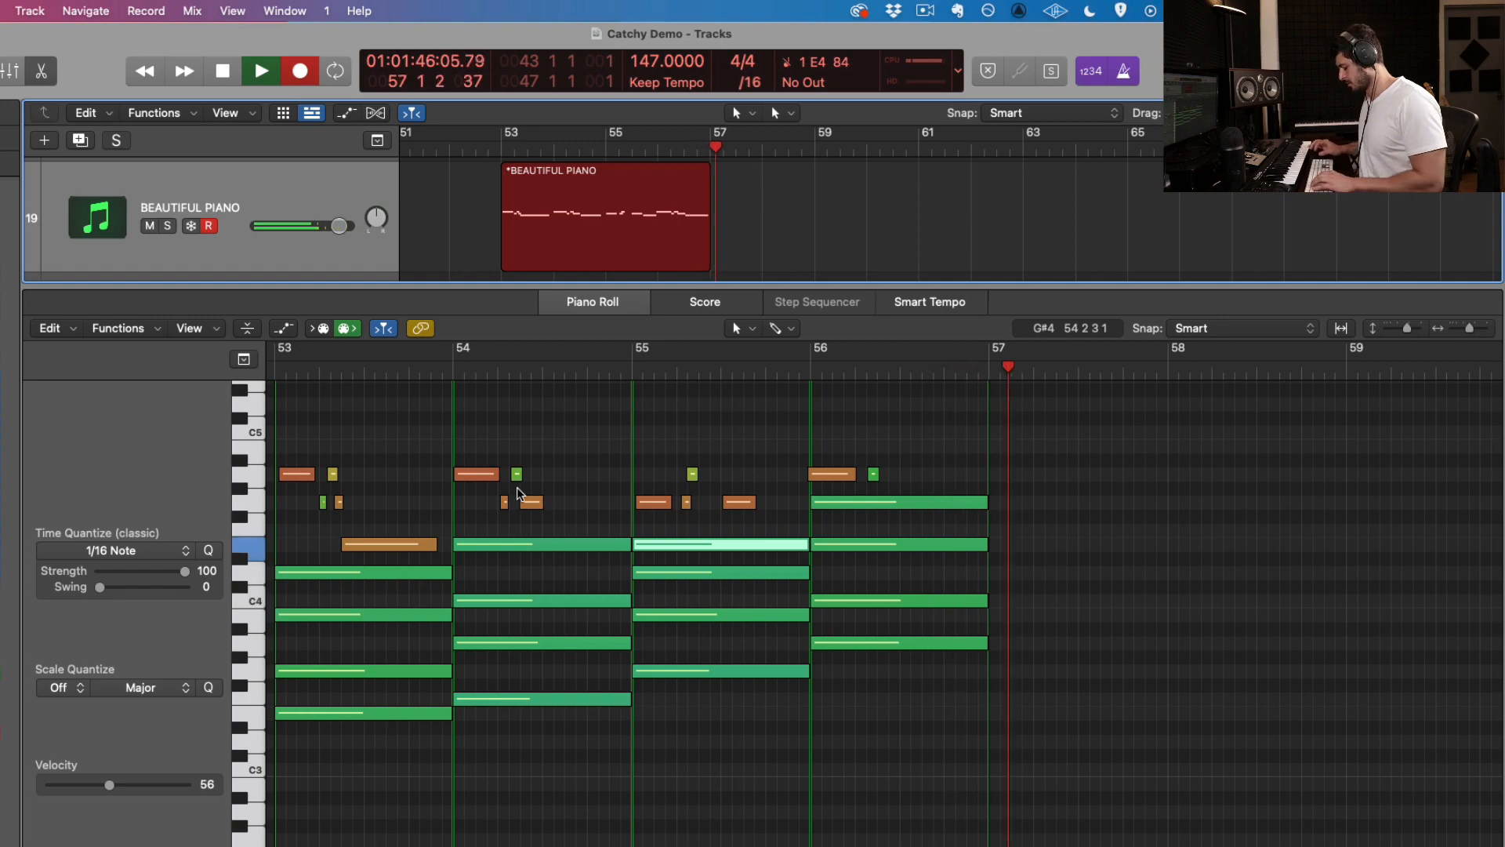
key("space")
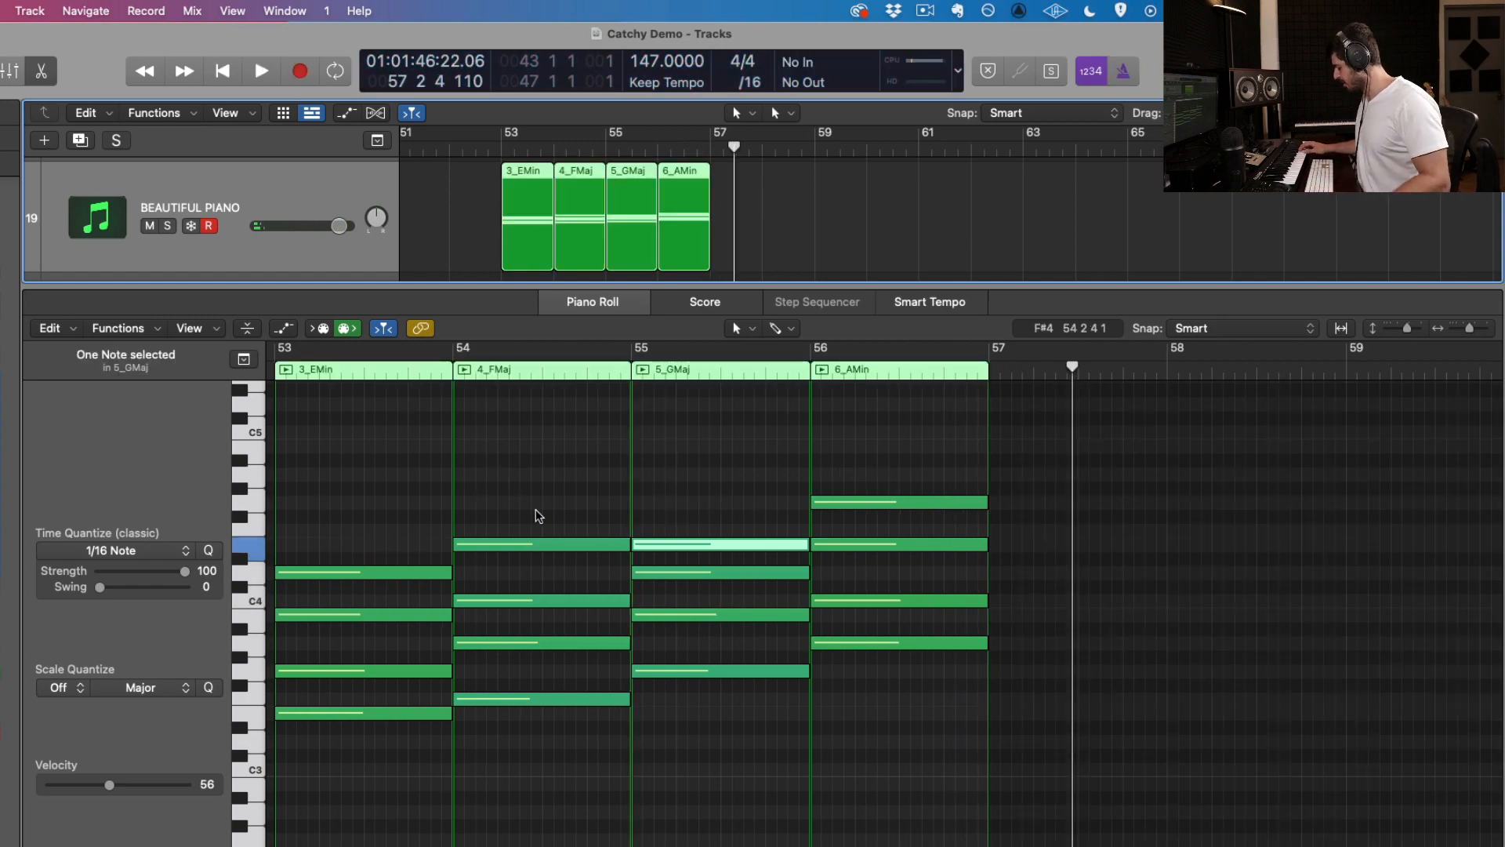